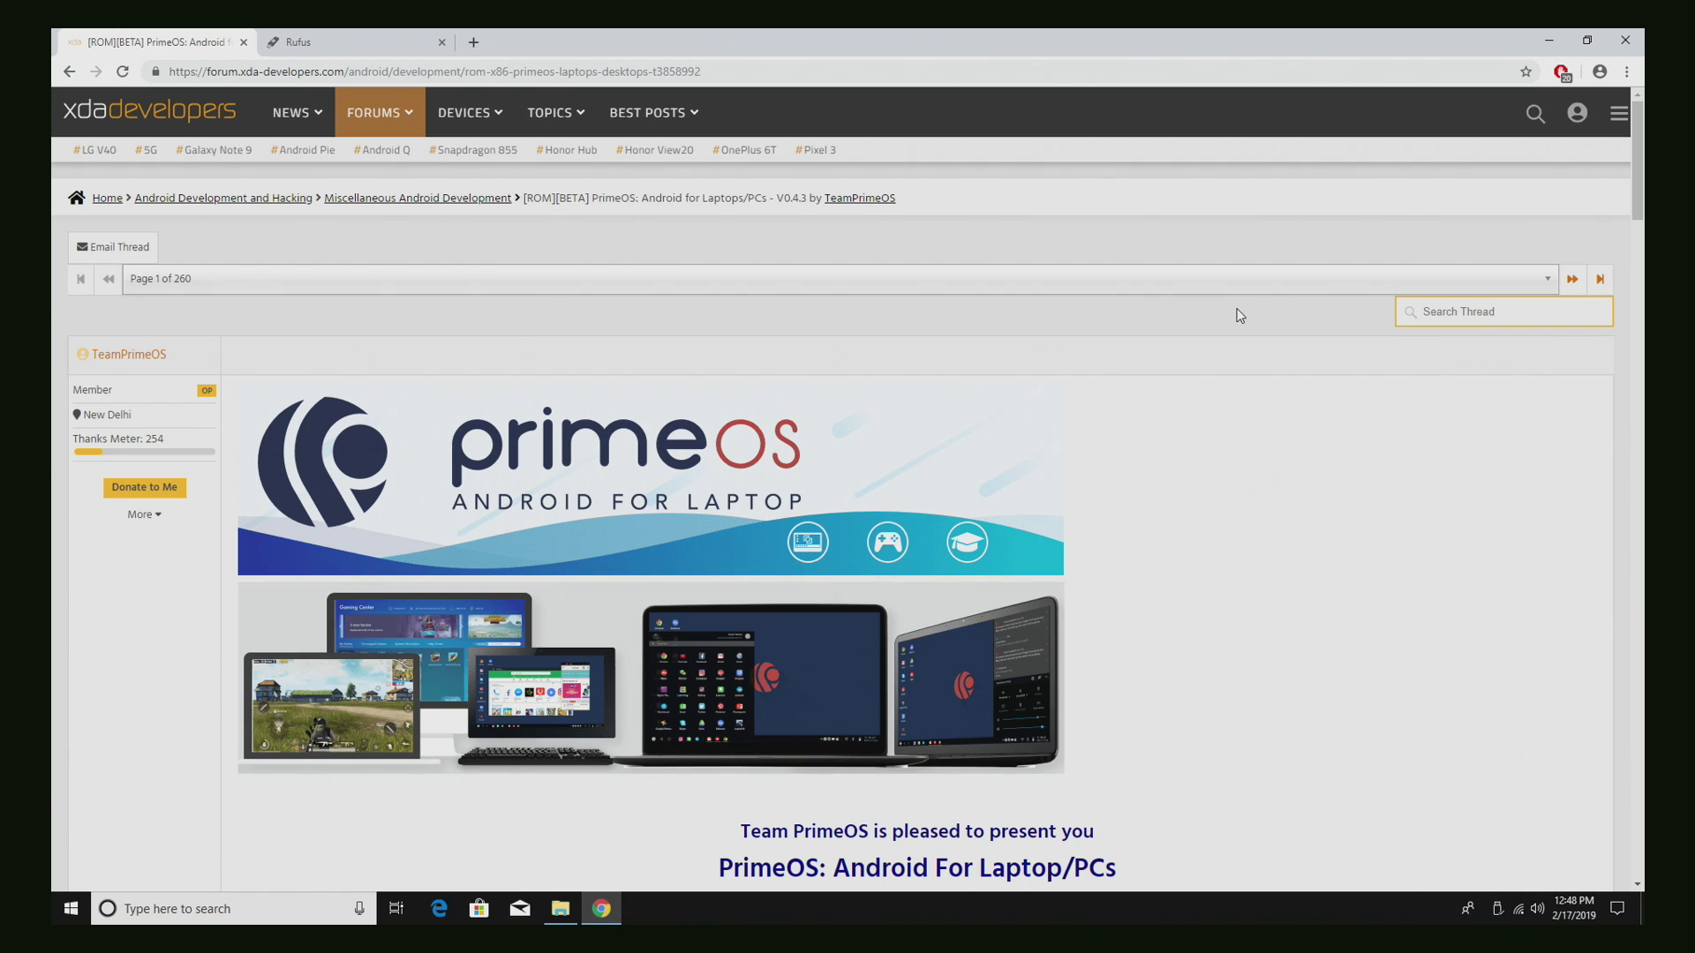
Scroll the PrimeOS thread and expand the full first post.
{"action": "scroll", "coordinate": [892, 527], "scroll_direction": "down", "scroll_amount": 15}
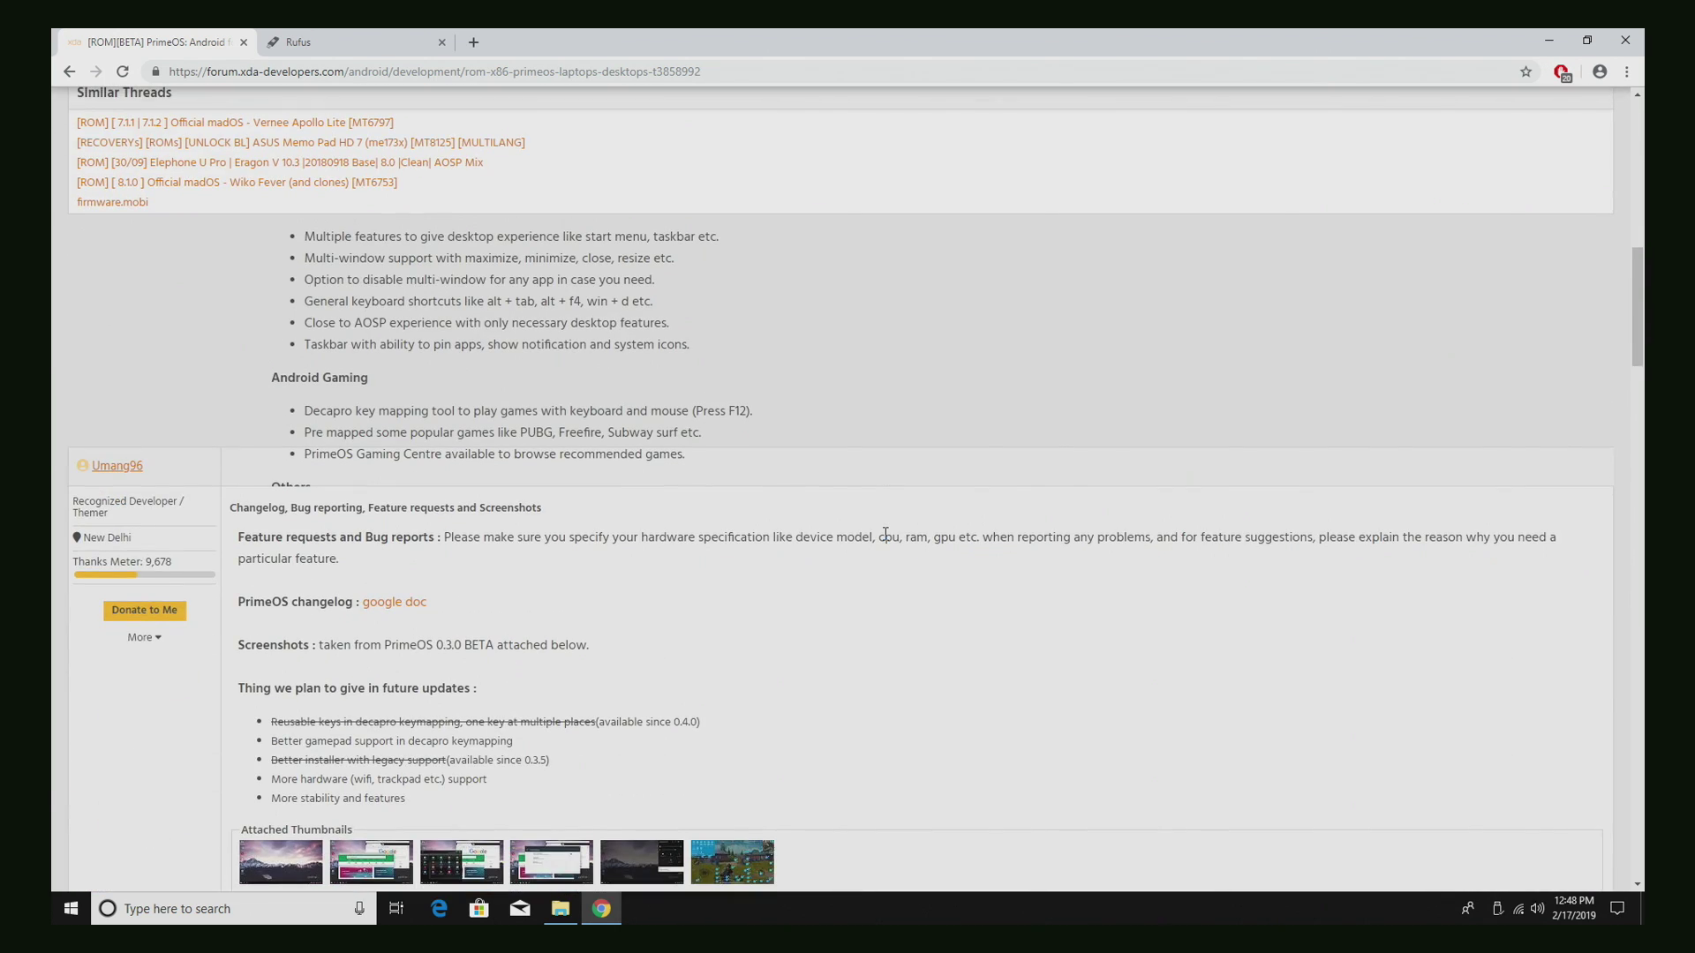
{"action": "scroll", "coordinate": [885, 535], "scroll_direction": "up", "scroll_amount": 2}
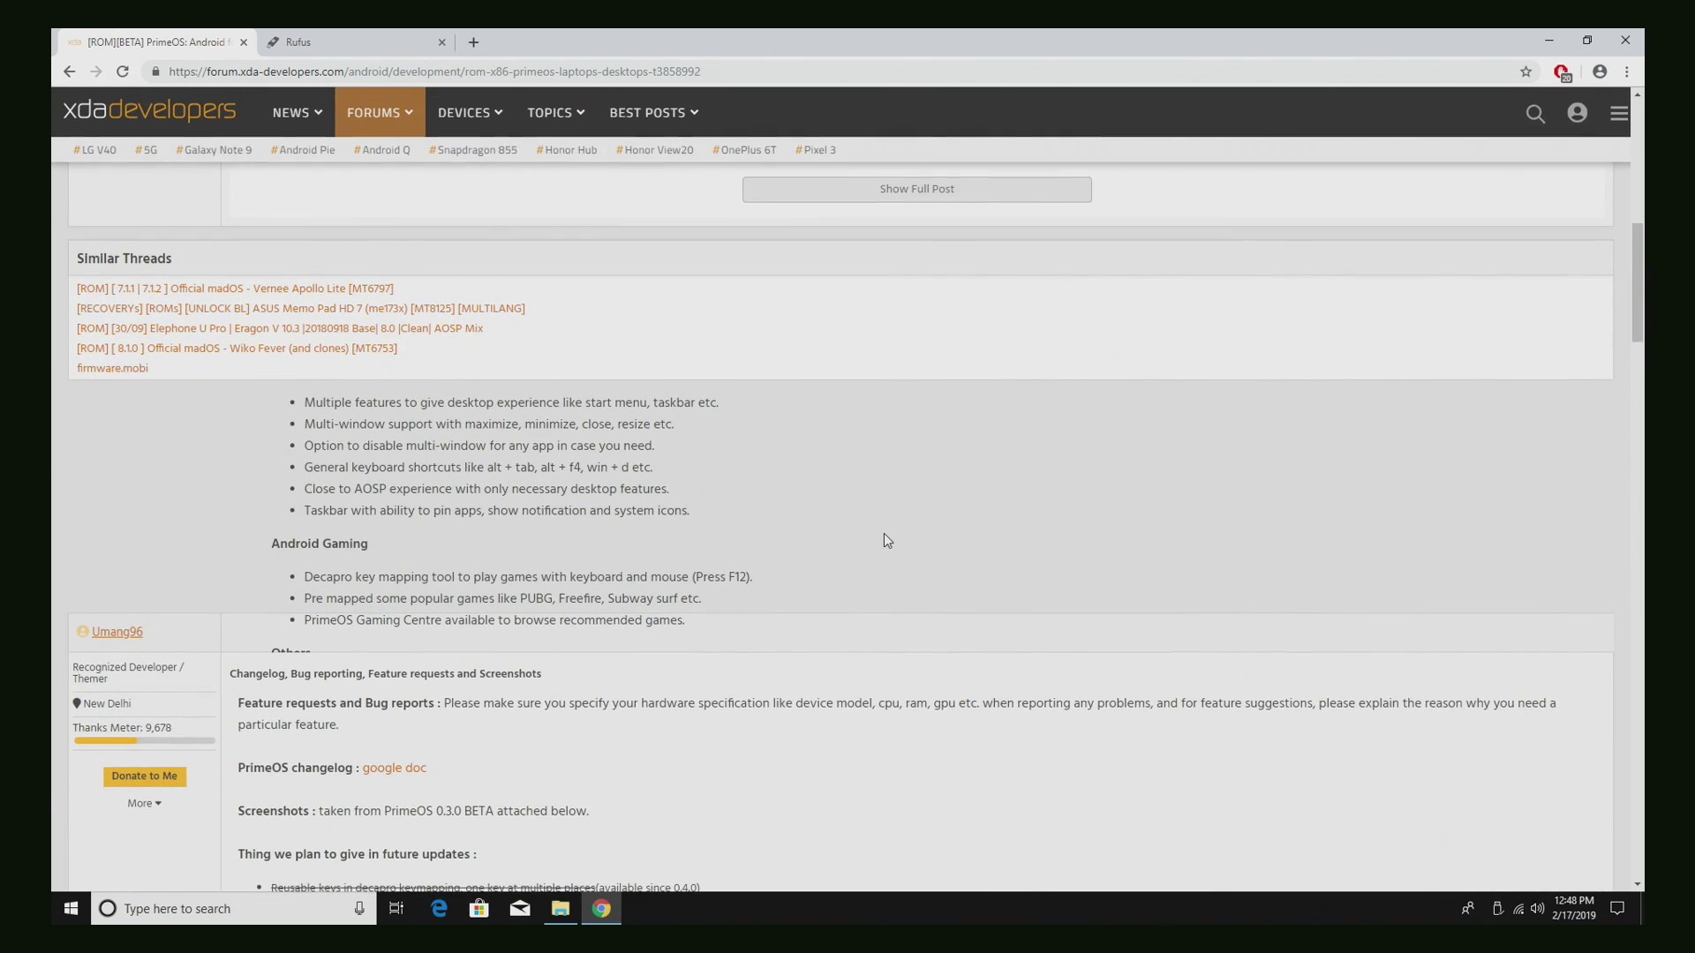
{"action": "scroll", "coordinate": [886, 540], "scroll_direction": "down", "scroll_amount": 5}
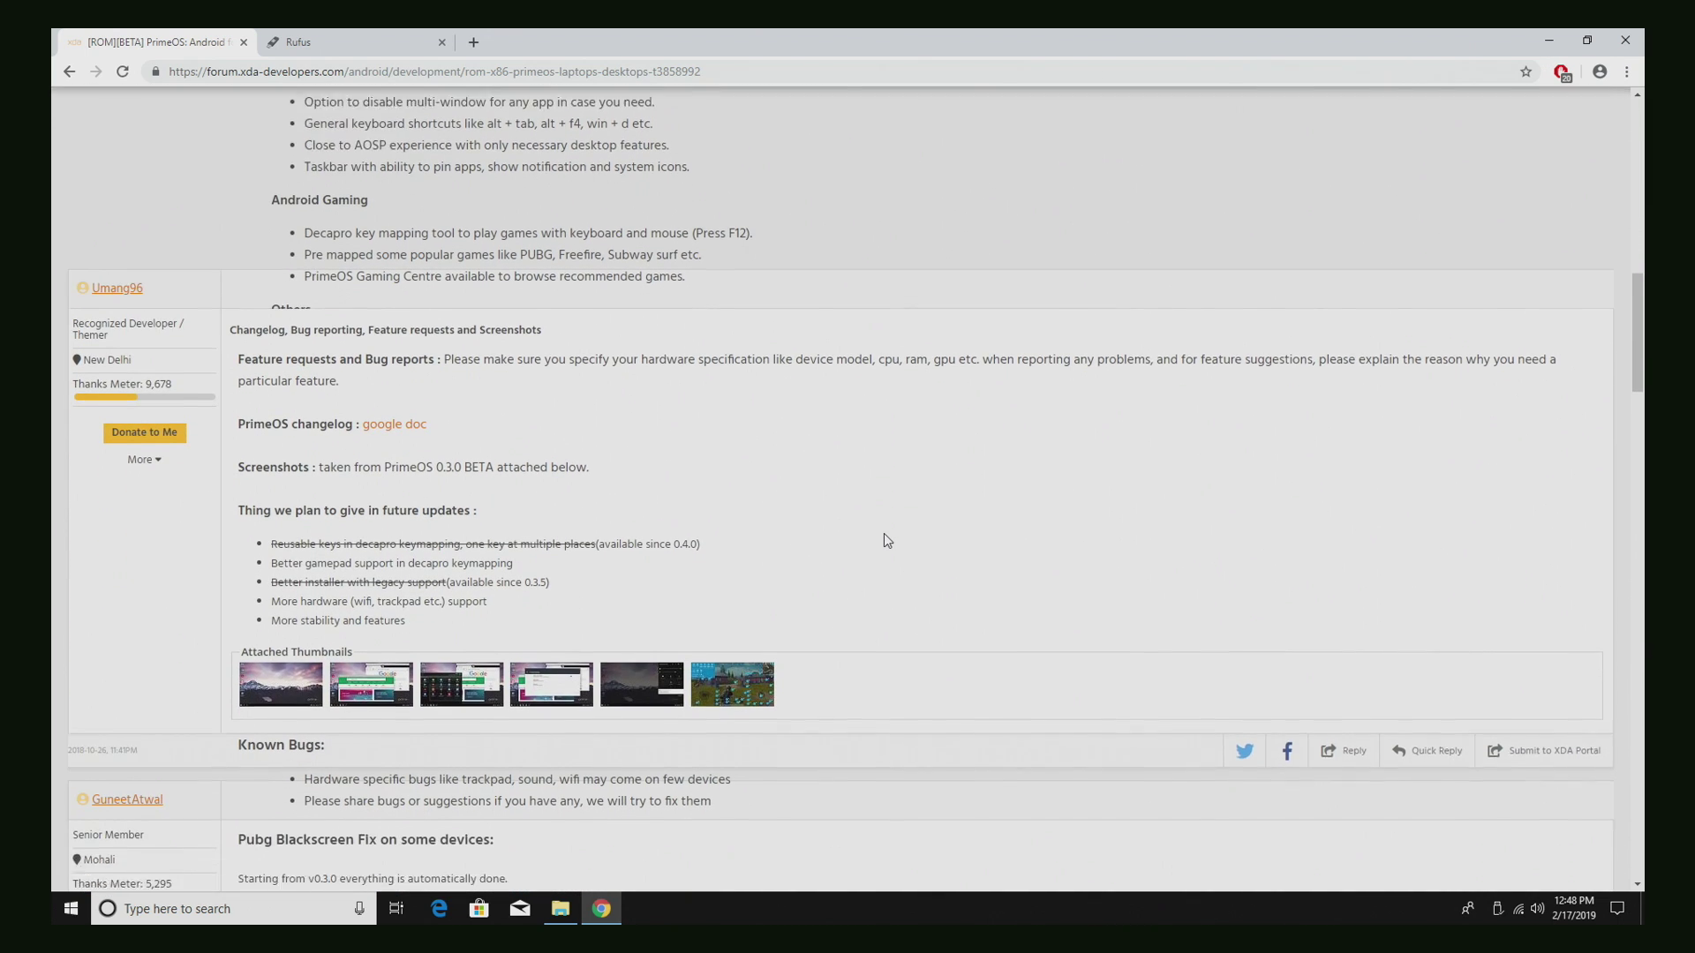
{"action": "scroll", "coordinate": [886, 538], "scroll_direction": "up", "scroll_amount": 16}
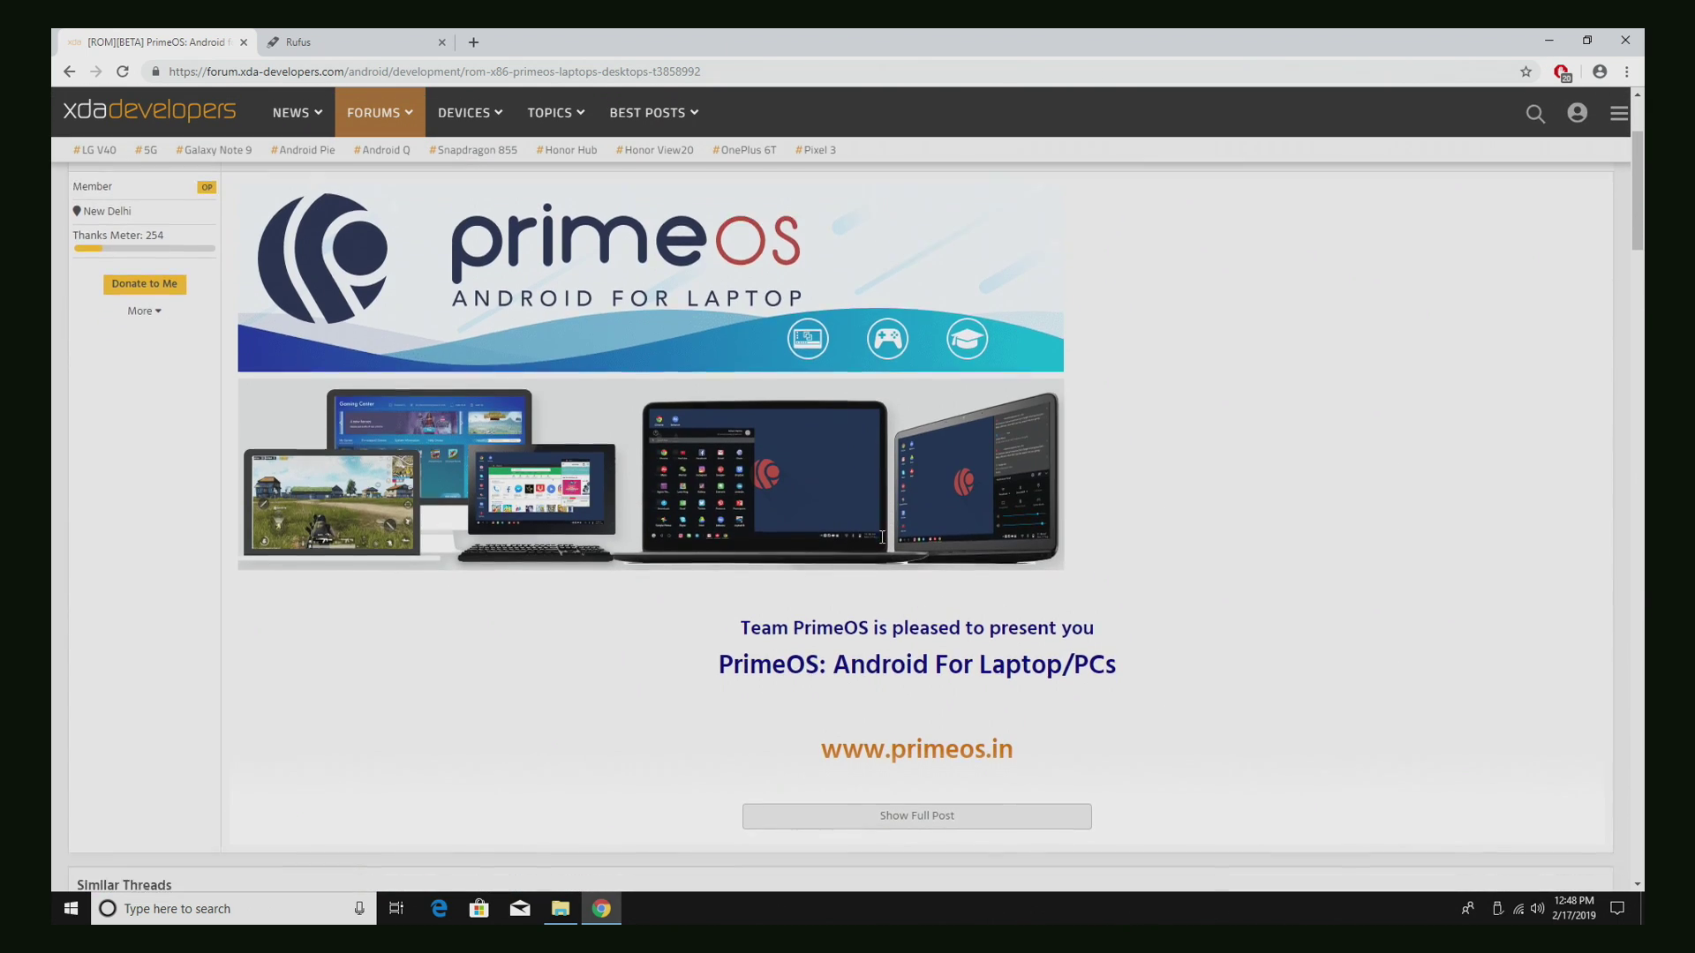
{"action": "scroll", "coordinate": [882, 537], "scroll_direction": "down", "scroll_amount": 2}
{"action": "left_click", "coordinate": [928, 608]}
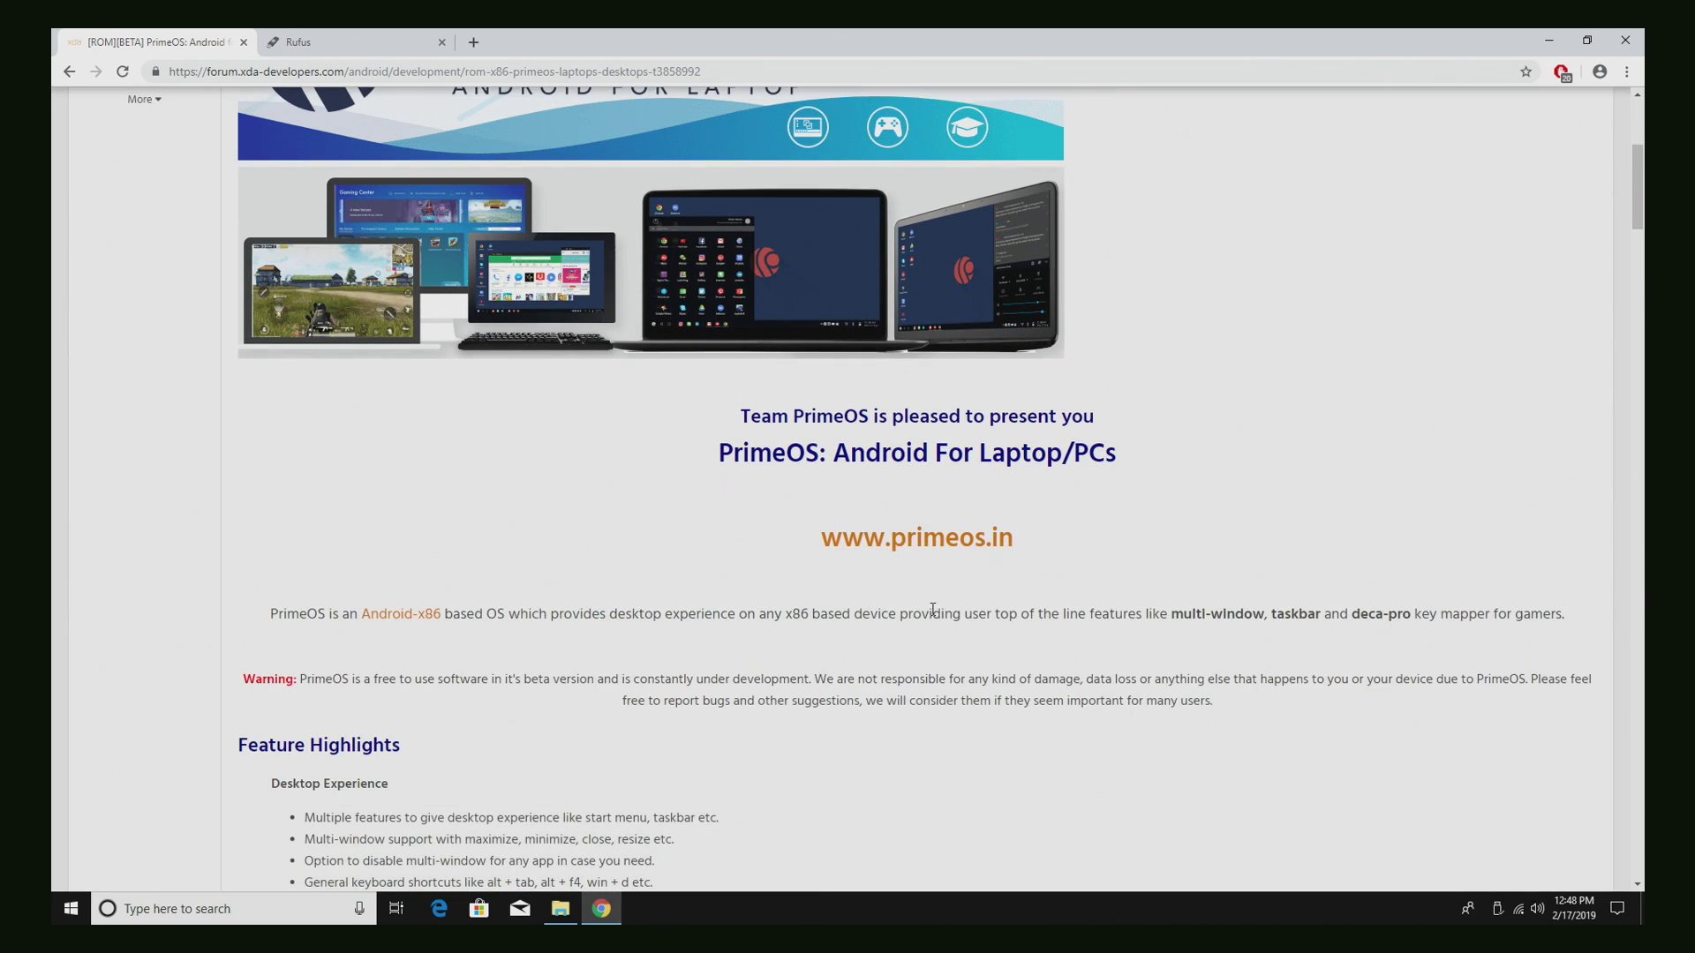
Scroll to the Downloads section and bring up the options for the 'read this post' link.
{"action": "scroll", "coordinate": [1031, 597], "scroll_direction": "down", "scroll_amount": 15}
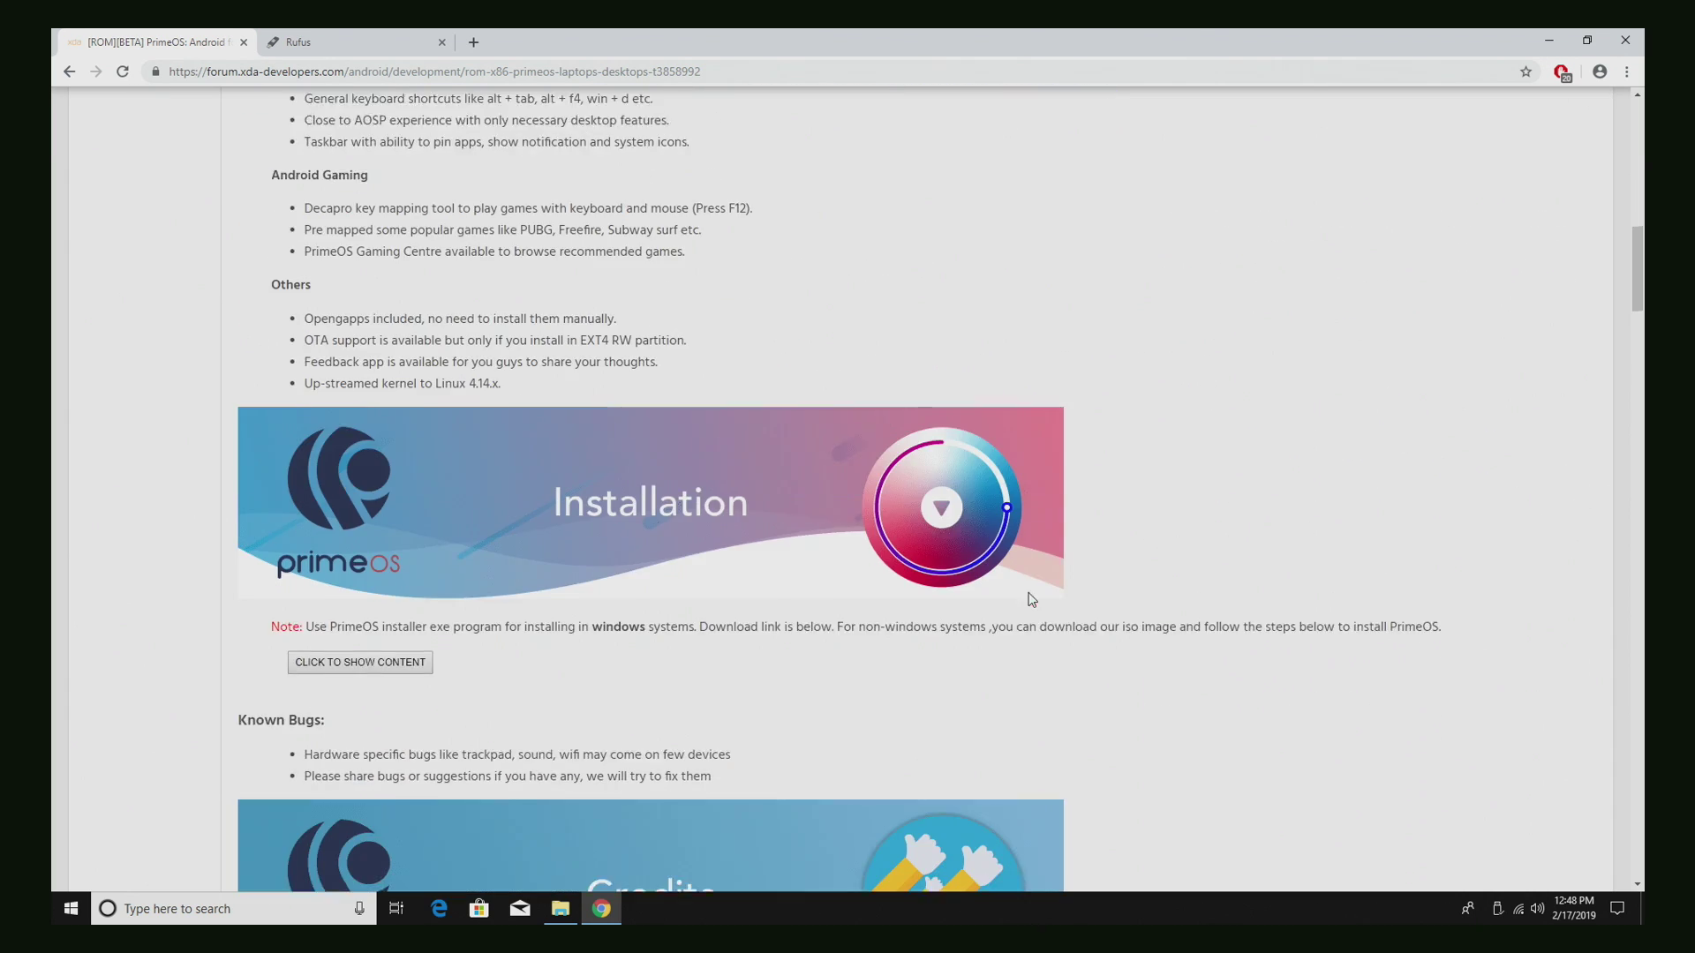
{"action": "scroll", "coordinate": [1032, 596], "scroll_direction": "down", "scroll_amount": 5}
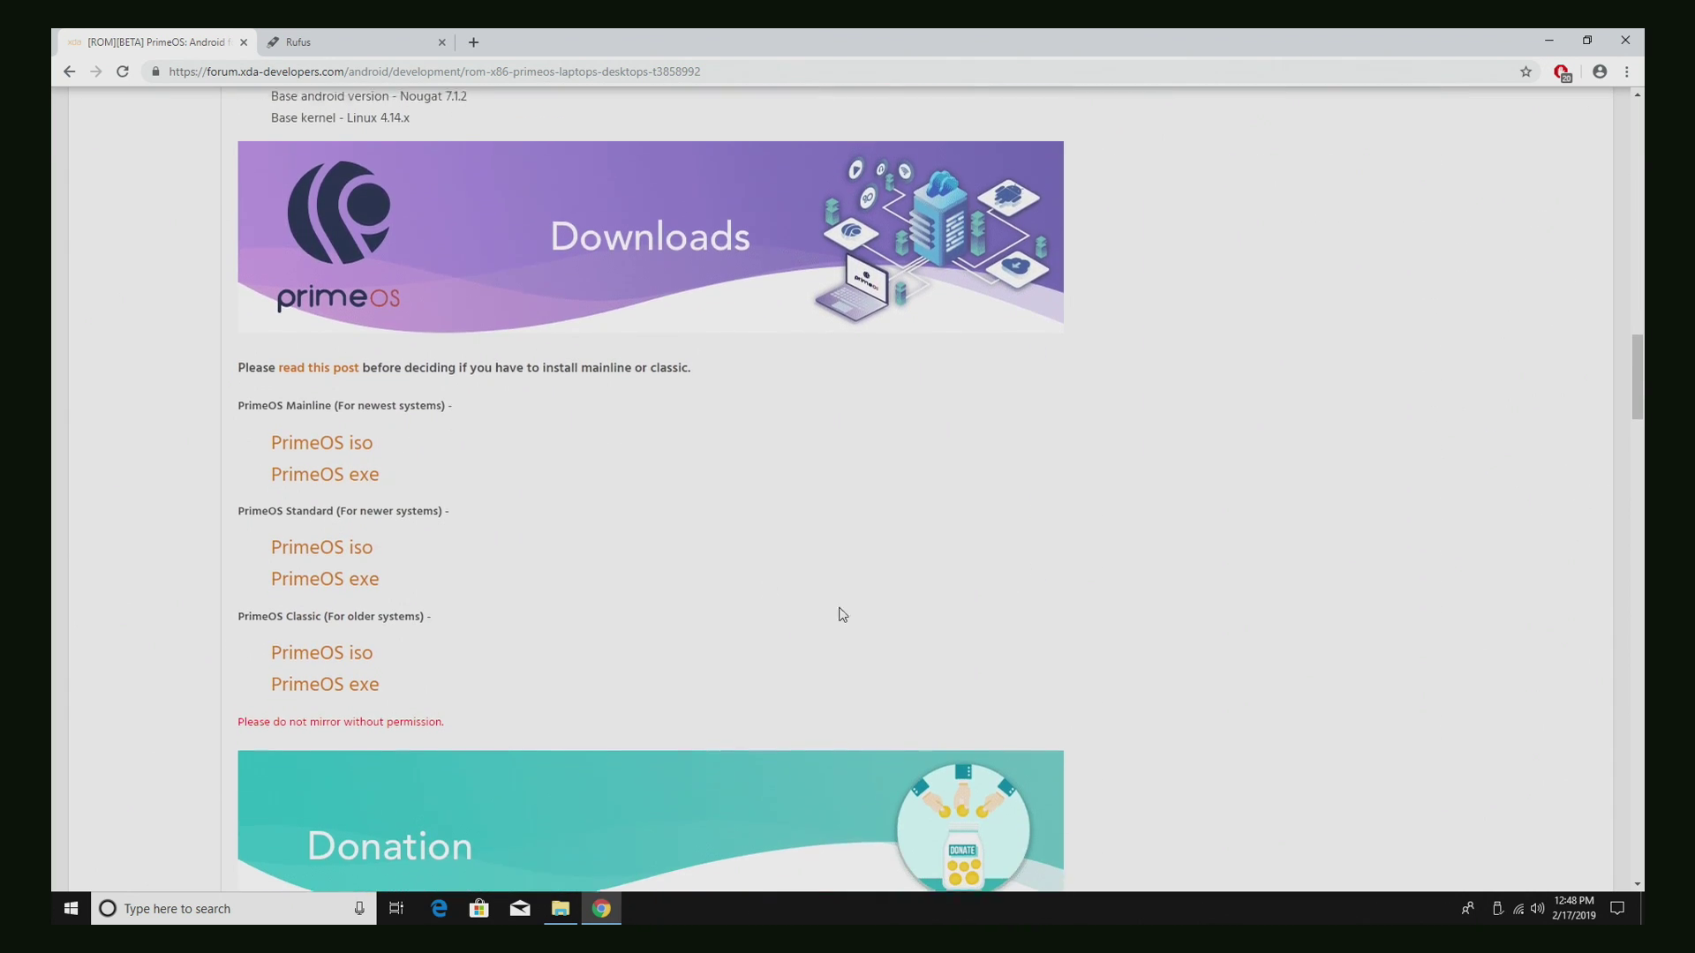
{"action": "left_click", "coordinate": [366, 467]}
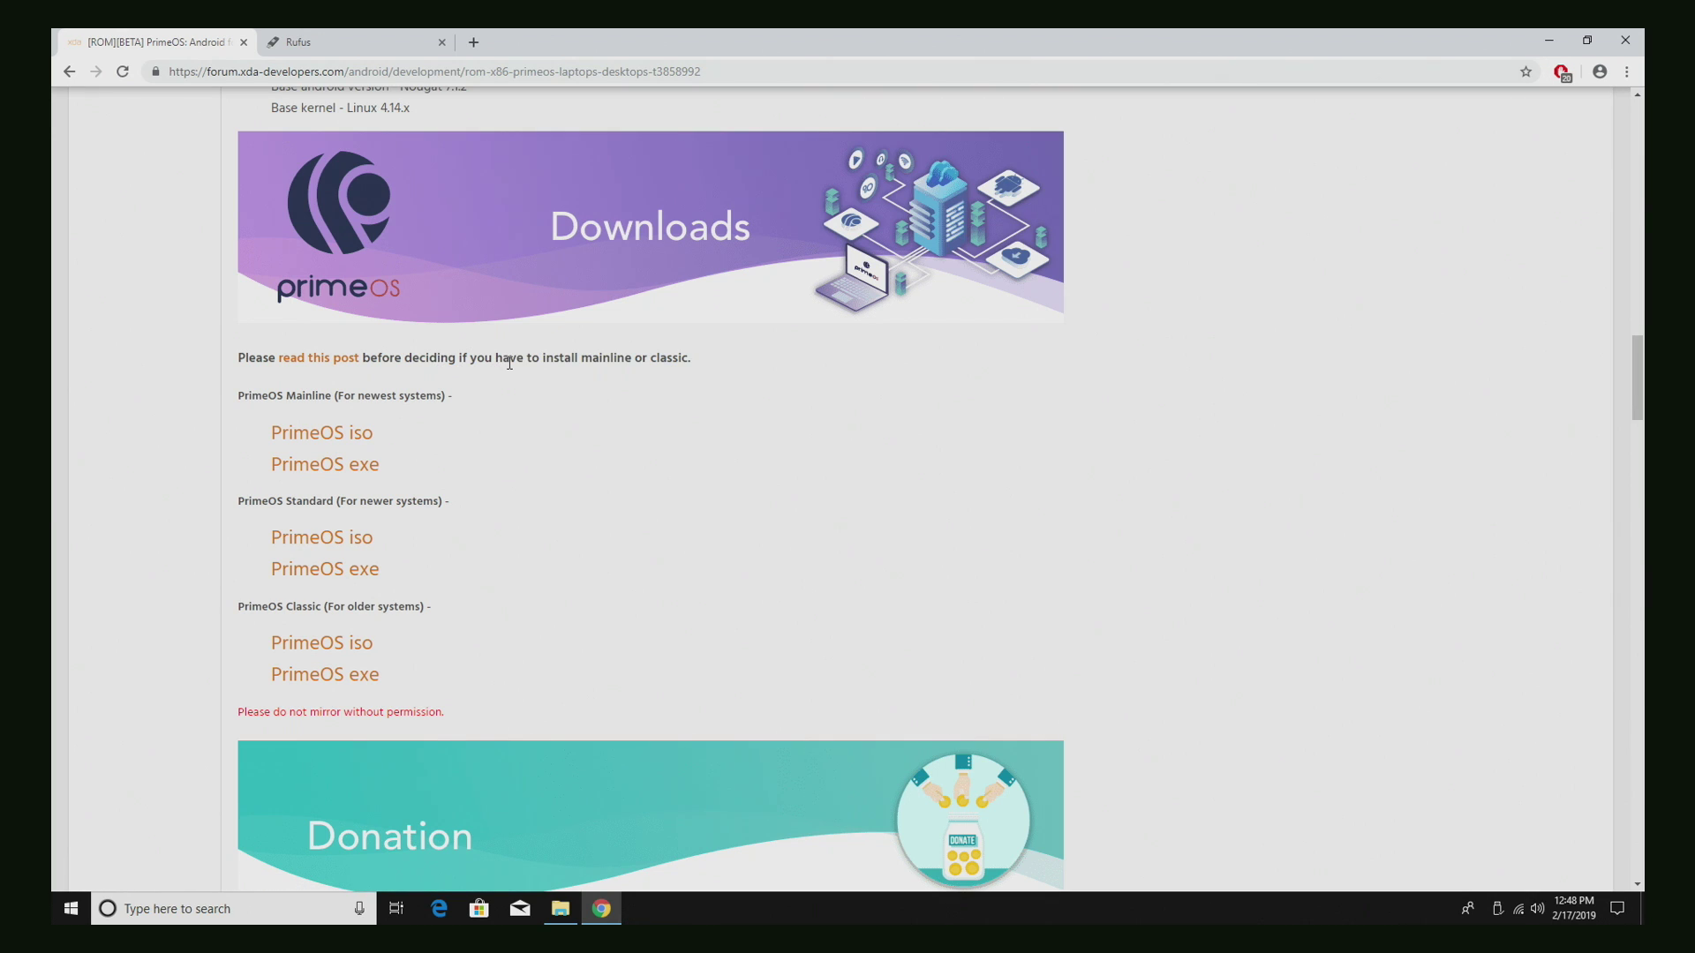
{"action": "right_click", "coordinate": [316, 359]}
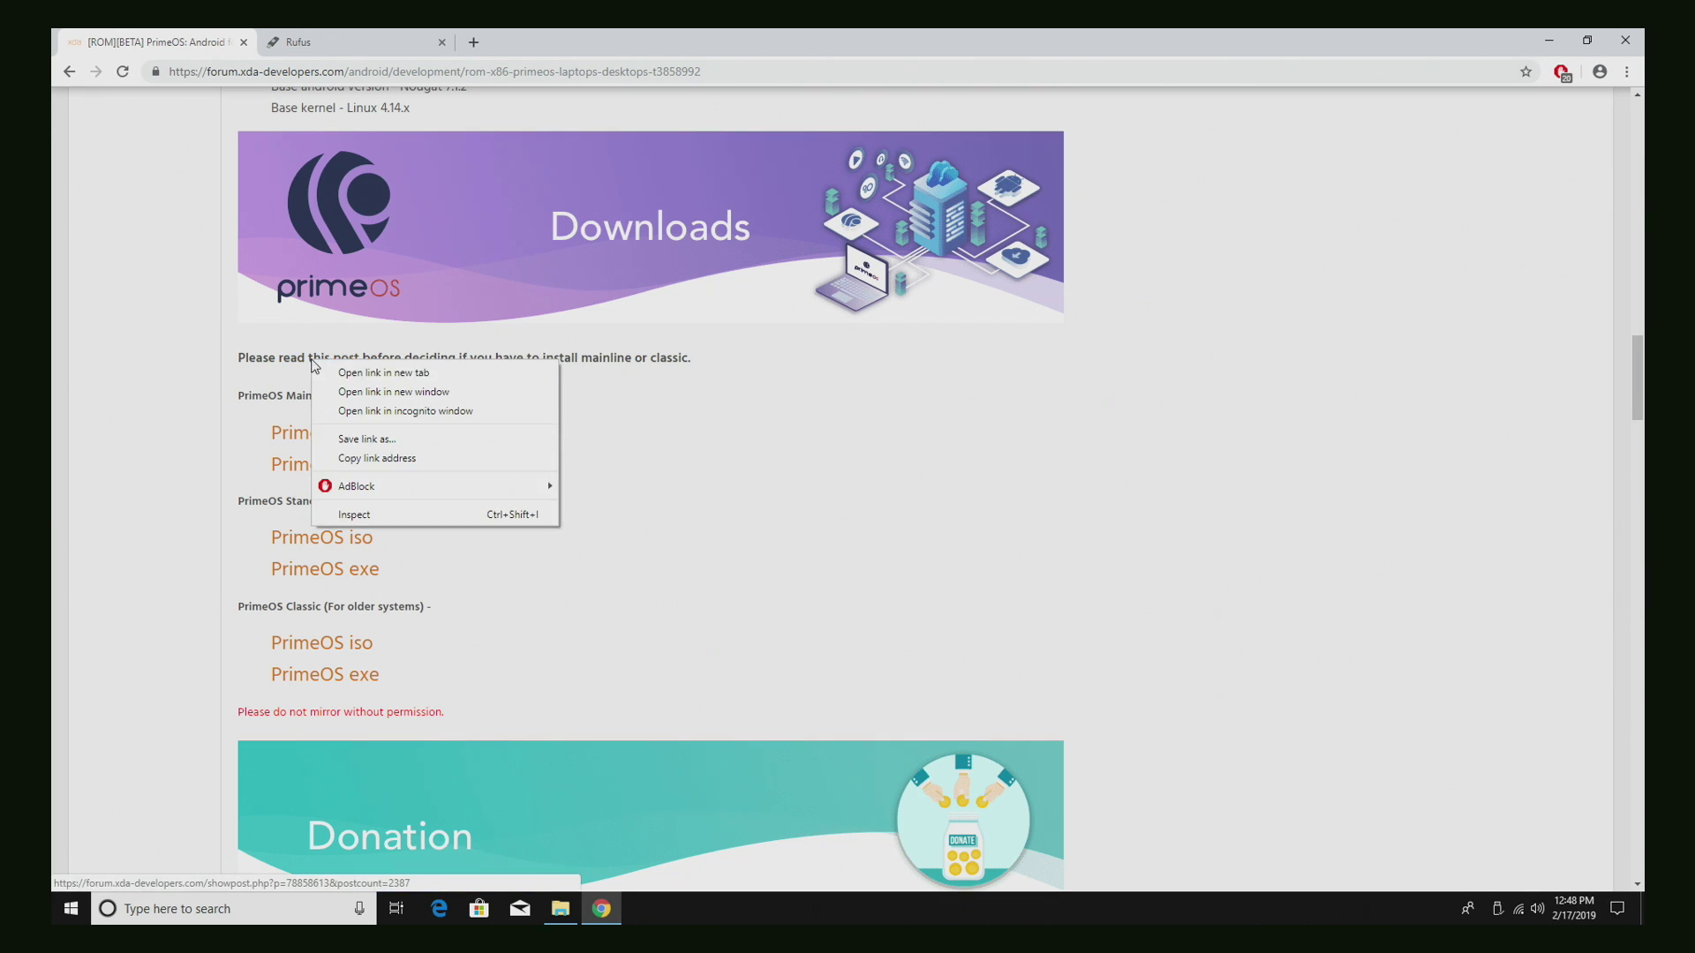
Open 'read this post' in a new tab and read the Important announcement on Mainline, Standard and Classic.
{"action": "left_click", "coordinate": [386, 368]}
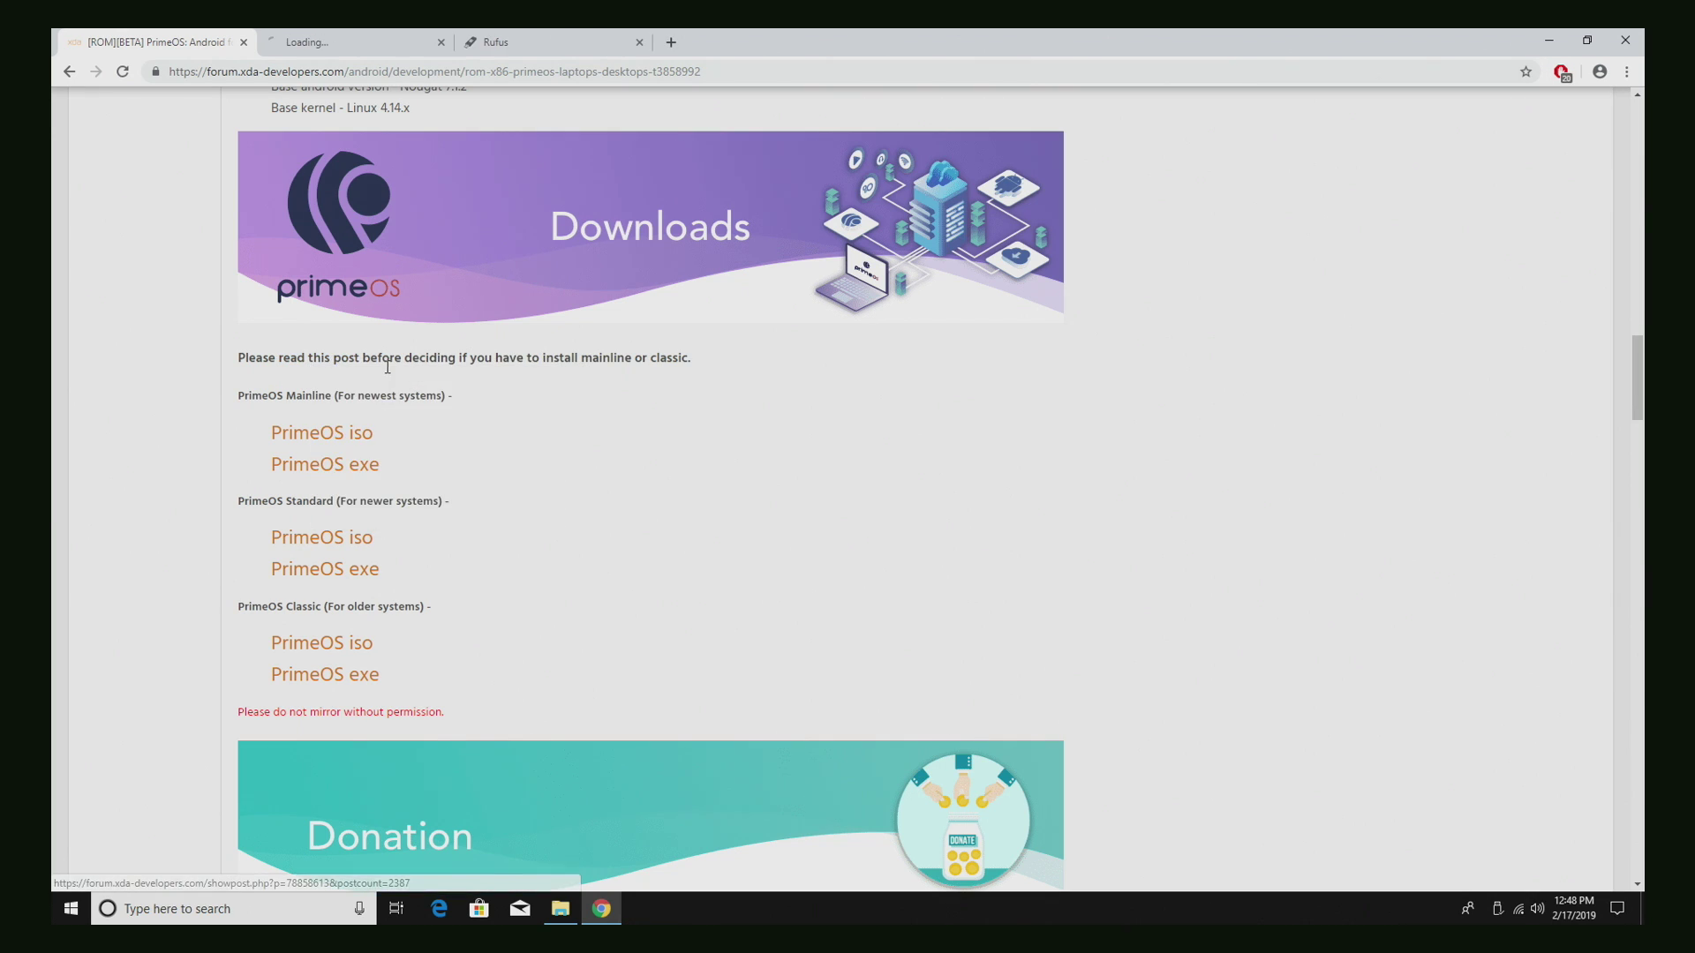
{"action": "left_click", "coordinate": [361, 44]}
{"action": "mouse_move", "coordinate": [380, 112]}
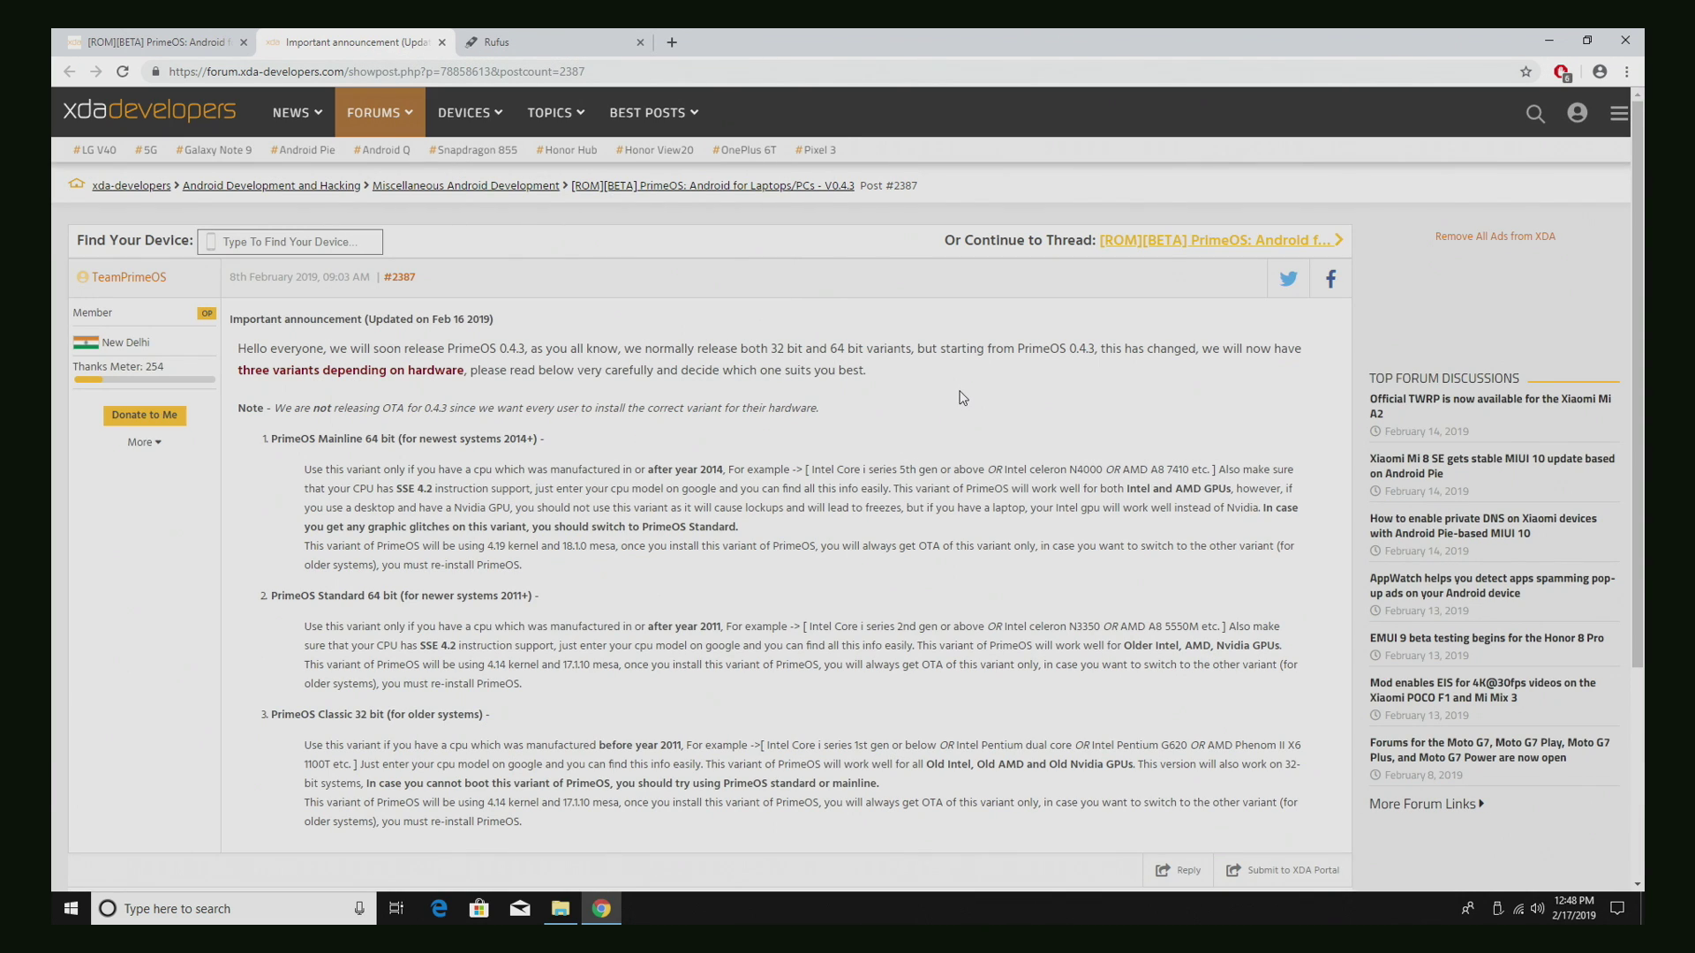
{"action": "scroll", "coordinate": [446, 415], "scroll_direction": "down", "scroll_amount": 1}
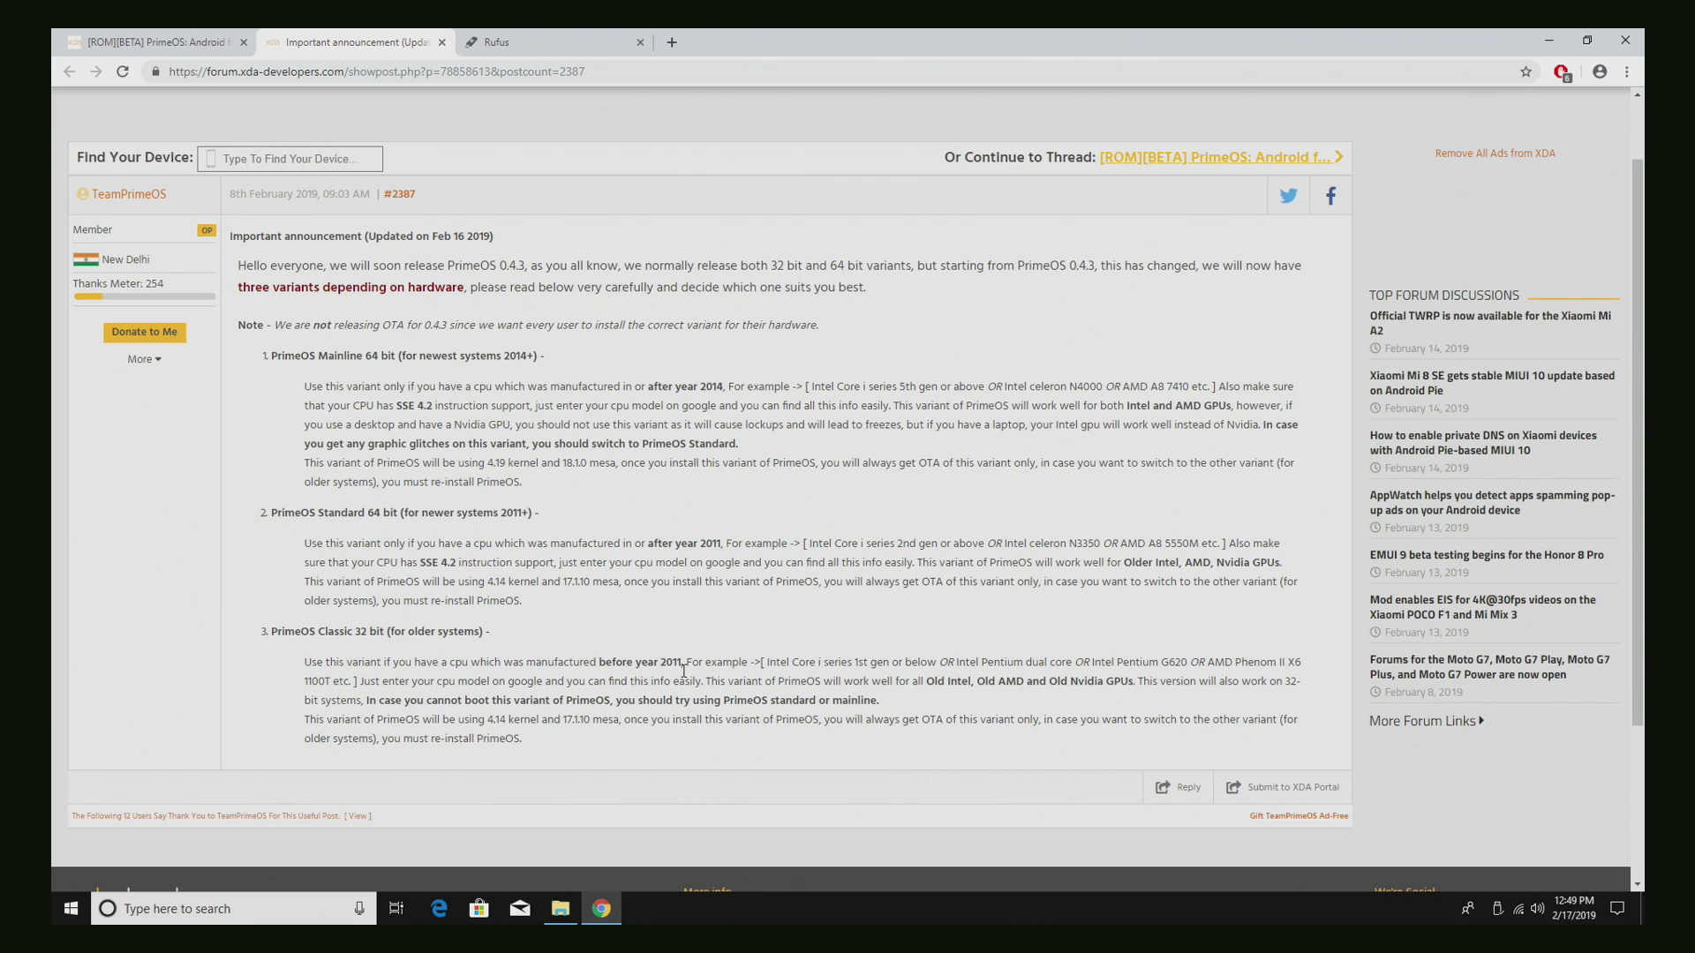
Search Google for 'i5 2400' in a new tab and open Intel's i5-2400 specification page.
{"action": "left_click", "coordinate": [672, 41]}
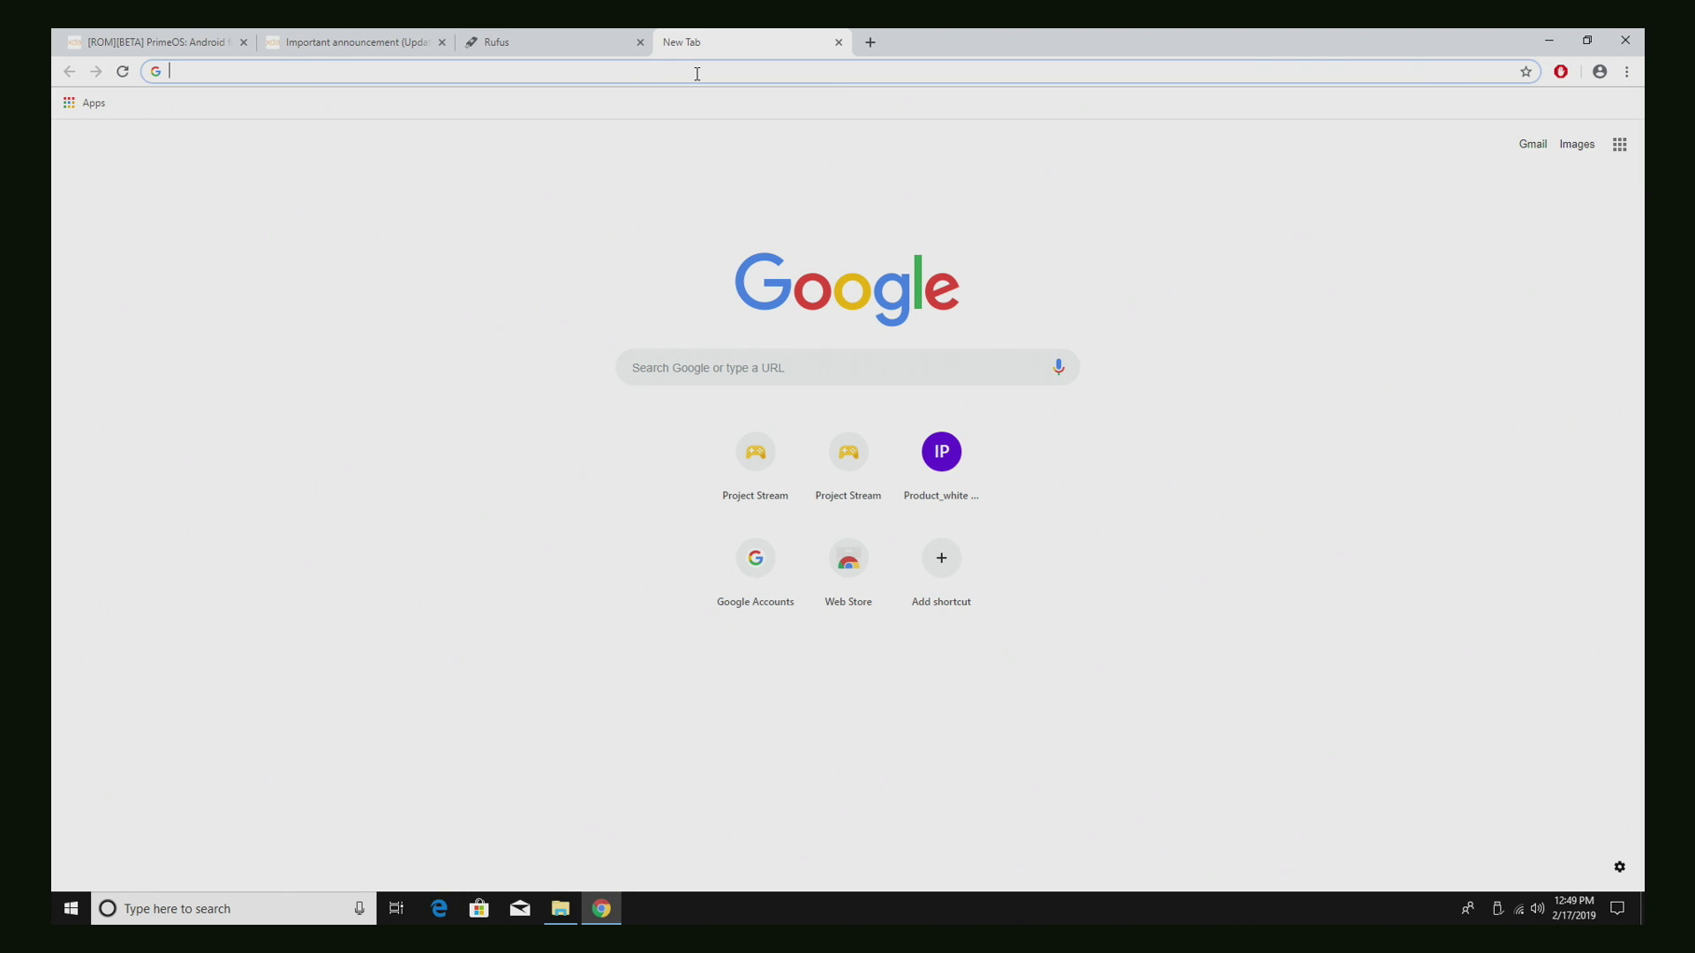
{"action": "type", "text": "i"}
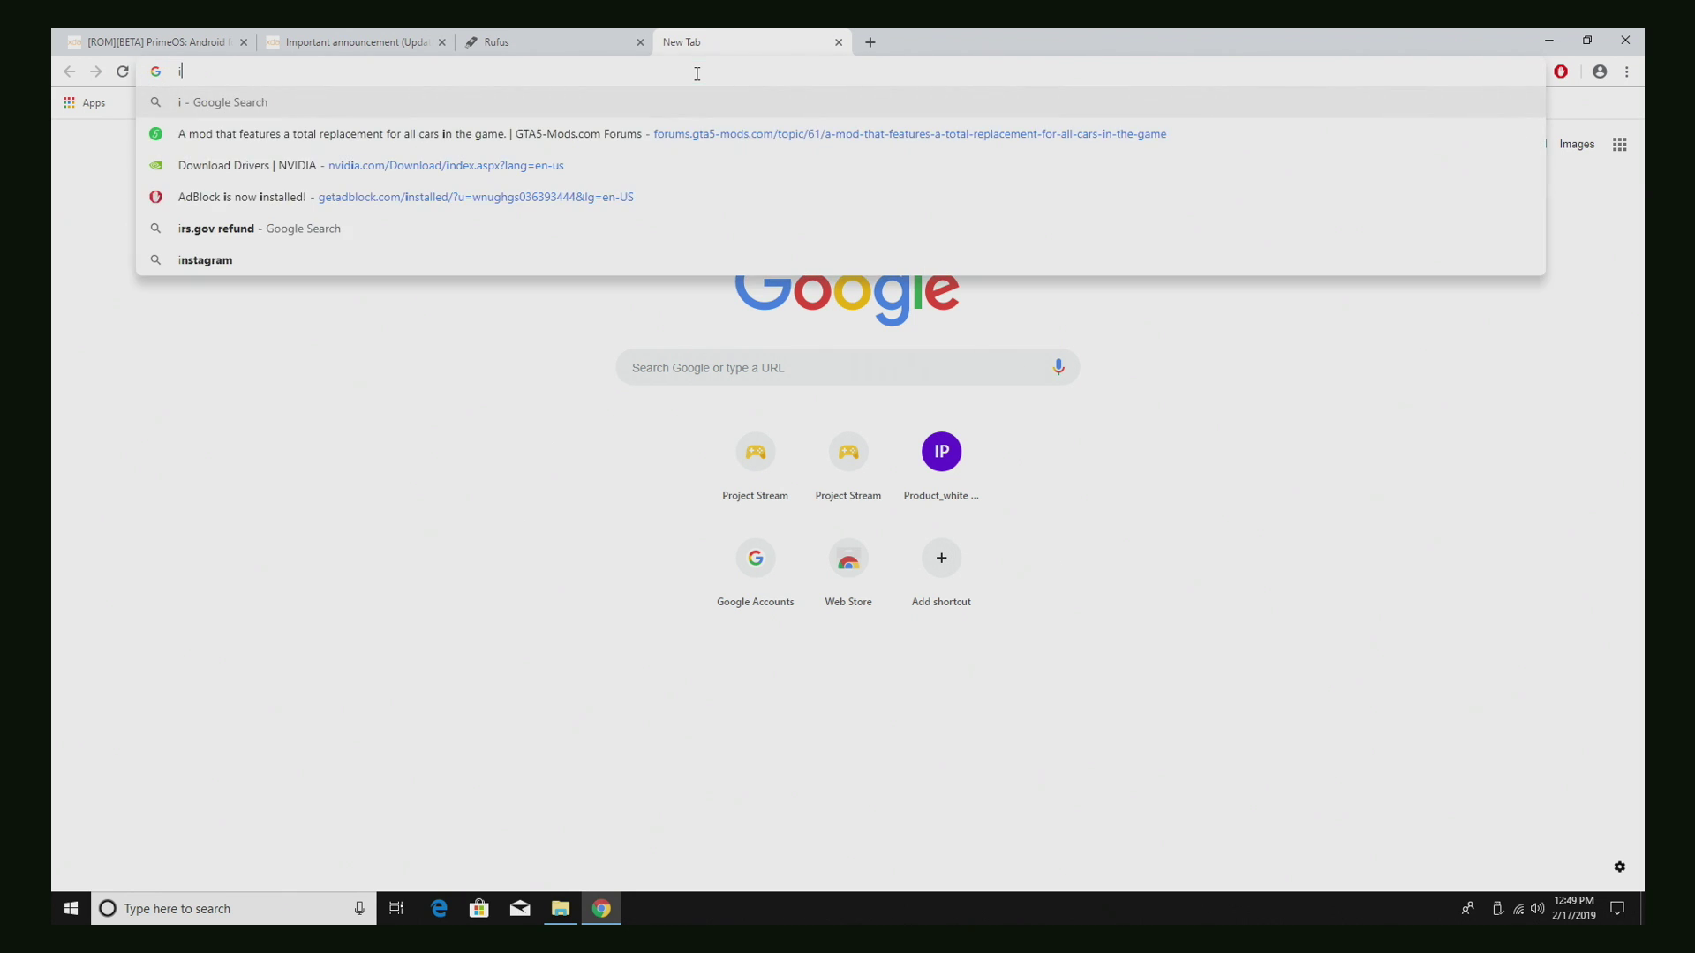
{"action": "type", "text": "5 2400"}
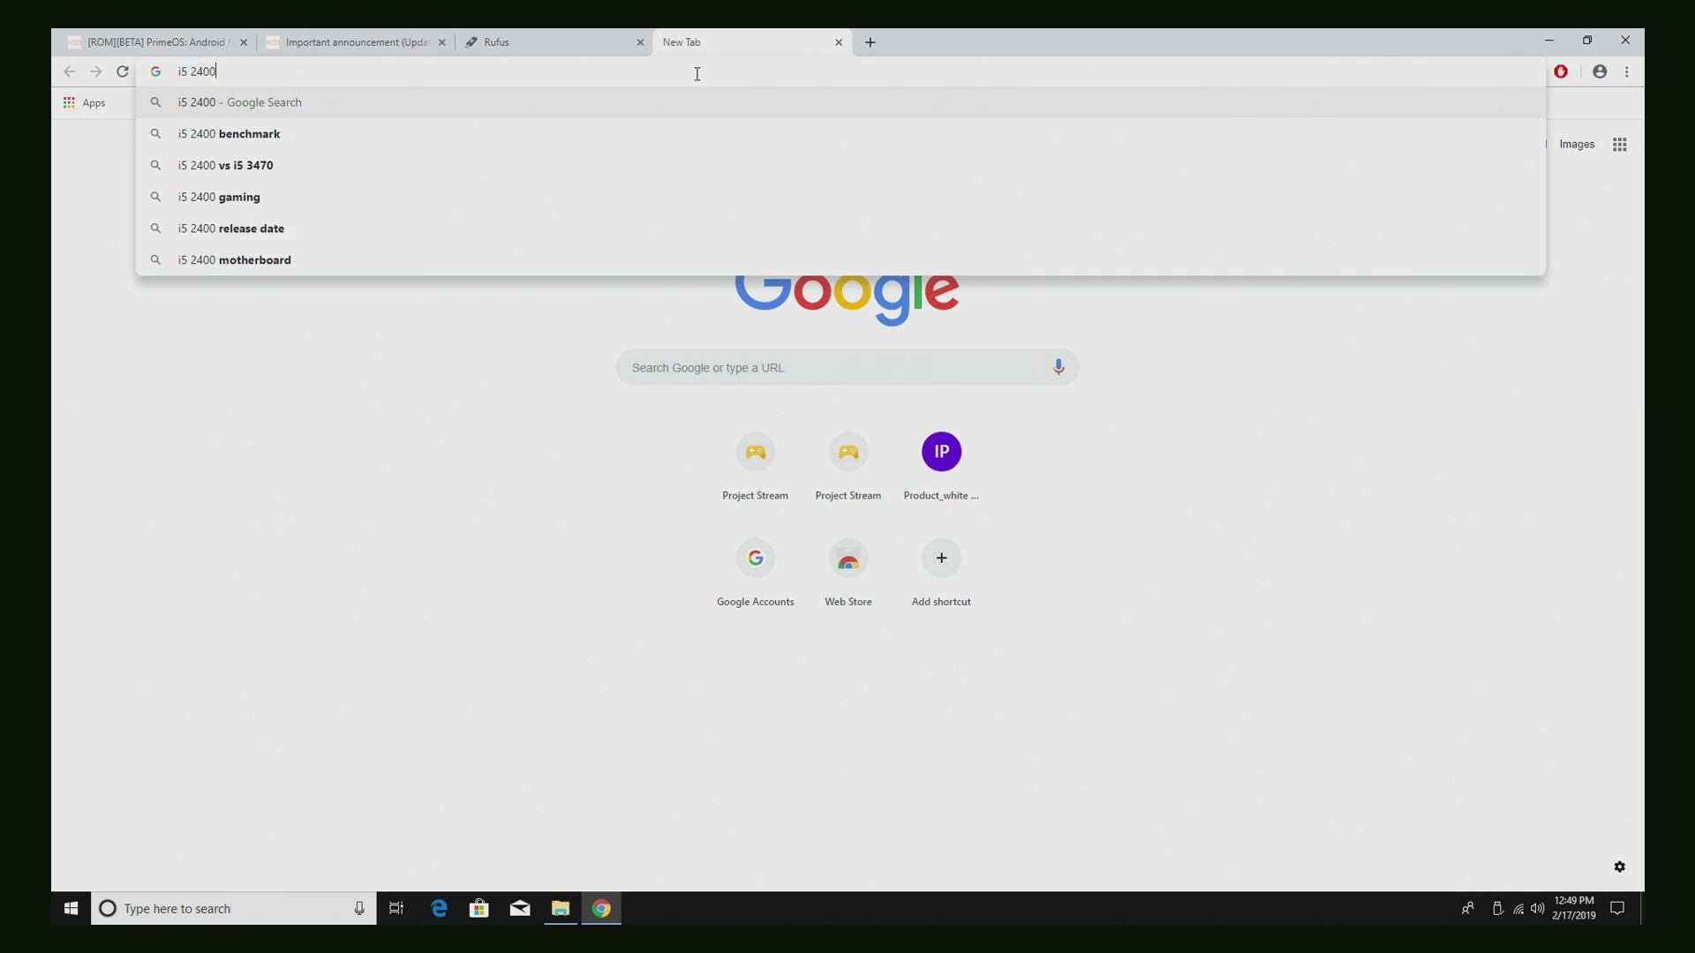
{"action": "key", "text": "Return"}
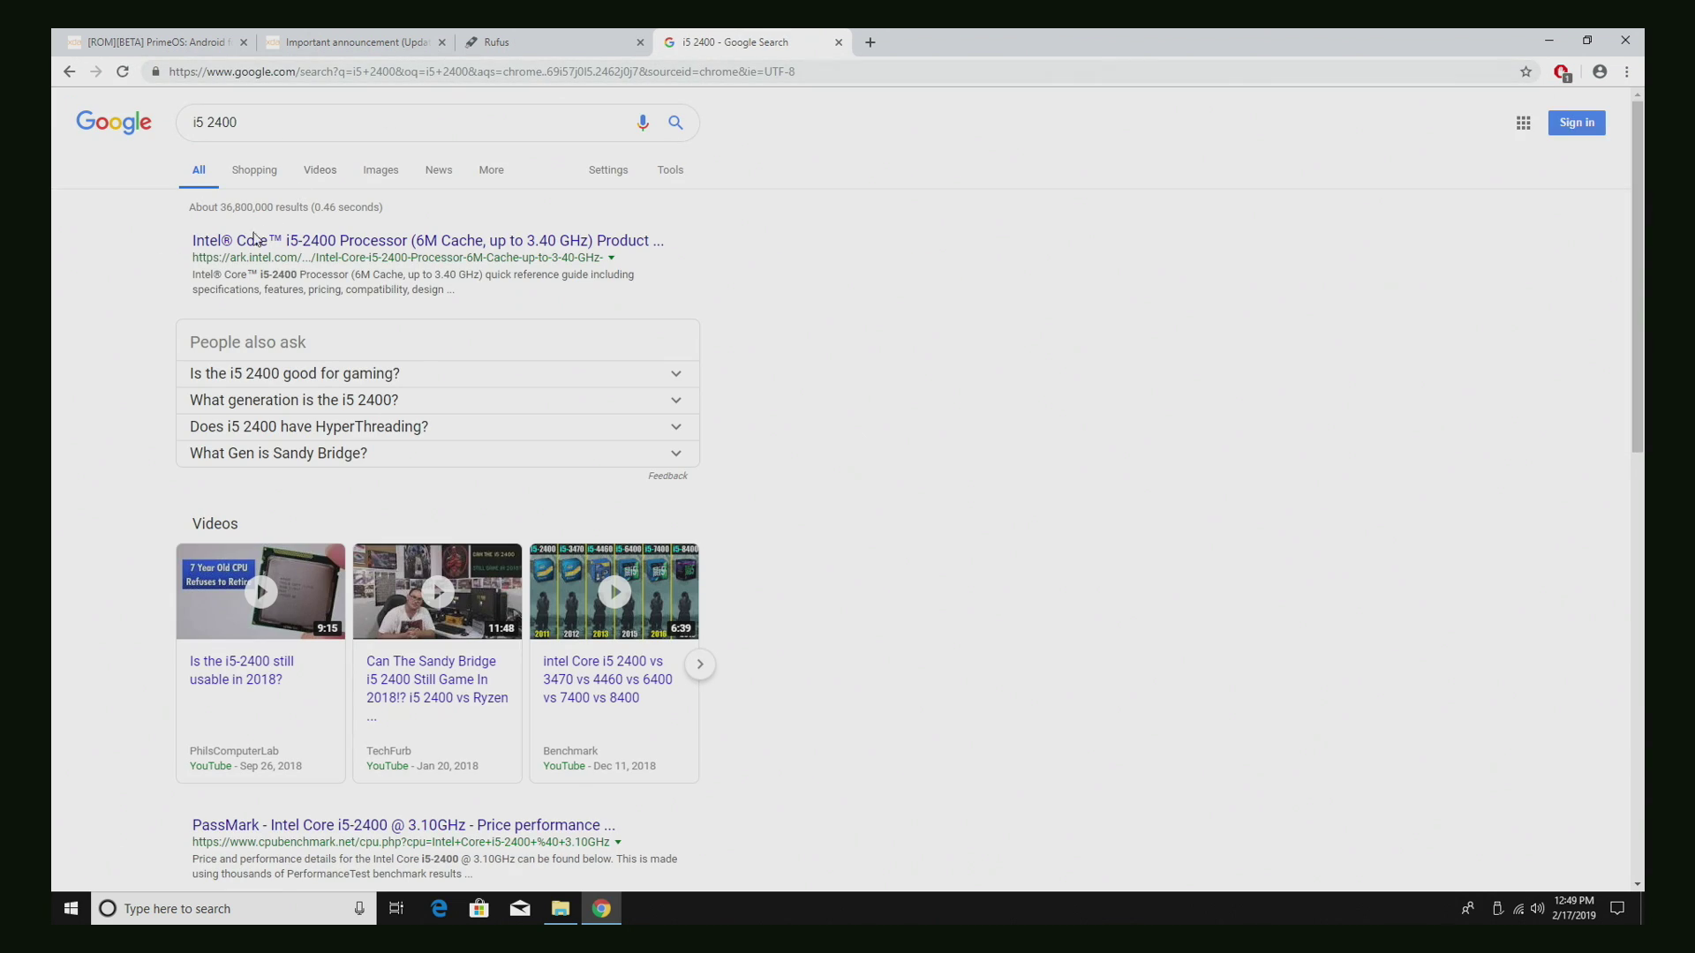
{"action": "left_click", "coordinate": [356, 241]}
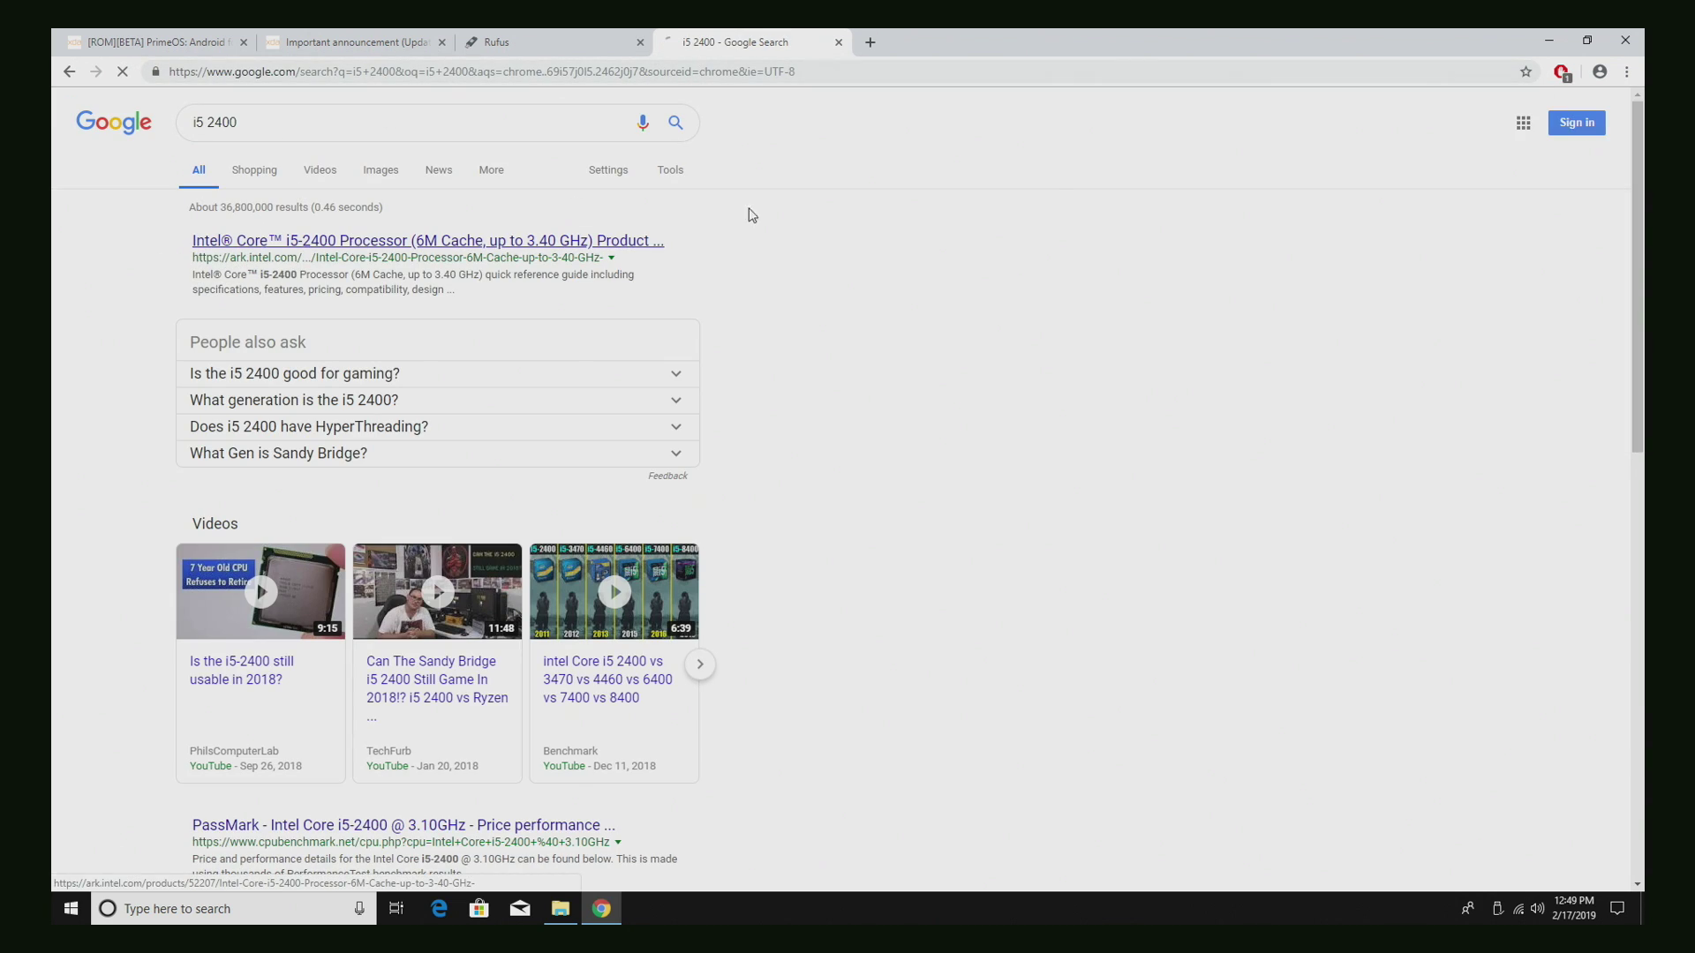
{"action": "scroll", "coordinate": [971, 441], "scroll_direction": "down", "scroll_amount": 2}
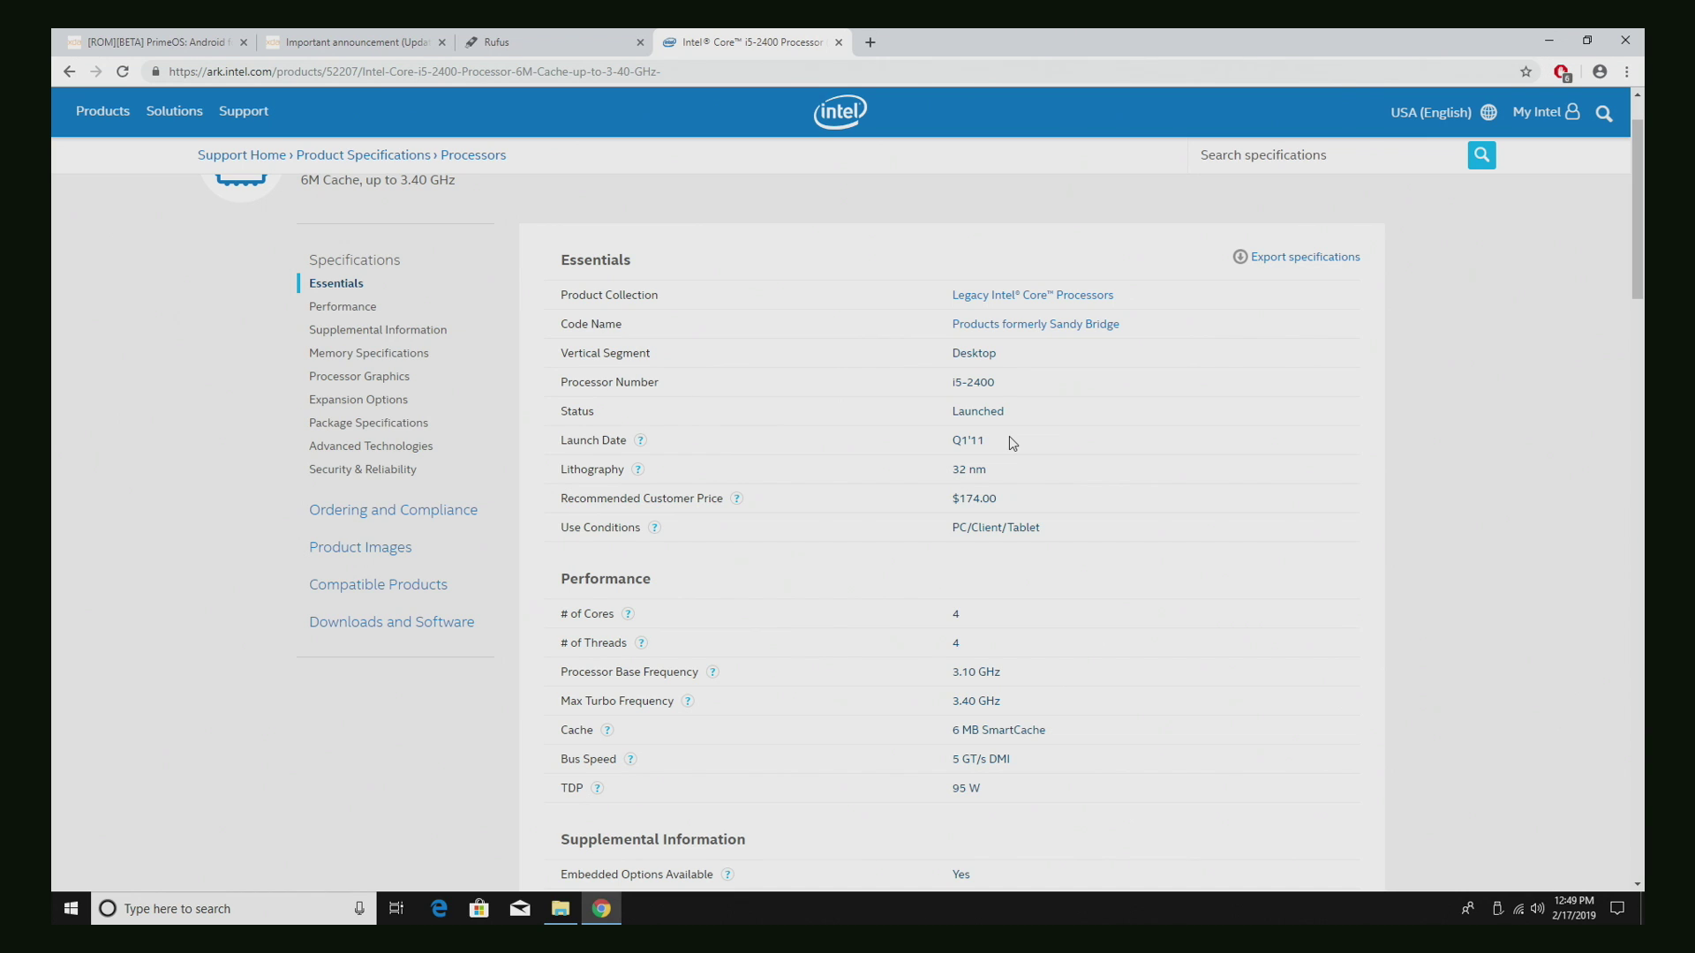
Compare the CPU specs with the announcement, then return to the PrimeOS thread's download links.
{"action": "left_click", "coordinate": [369, 43]}
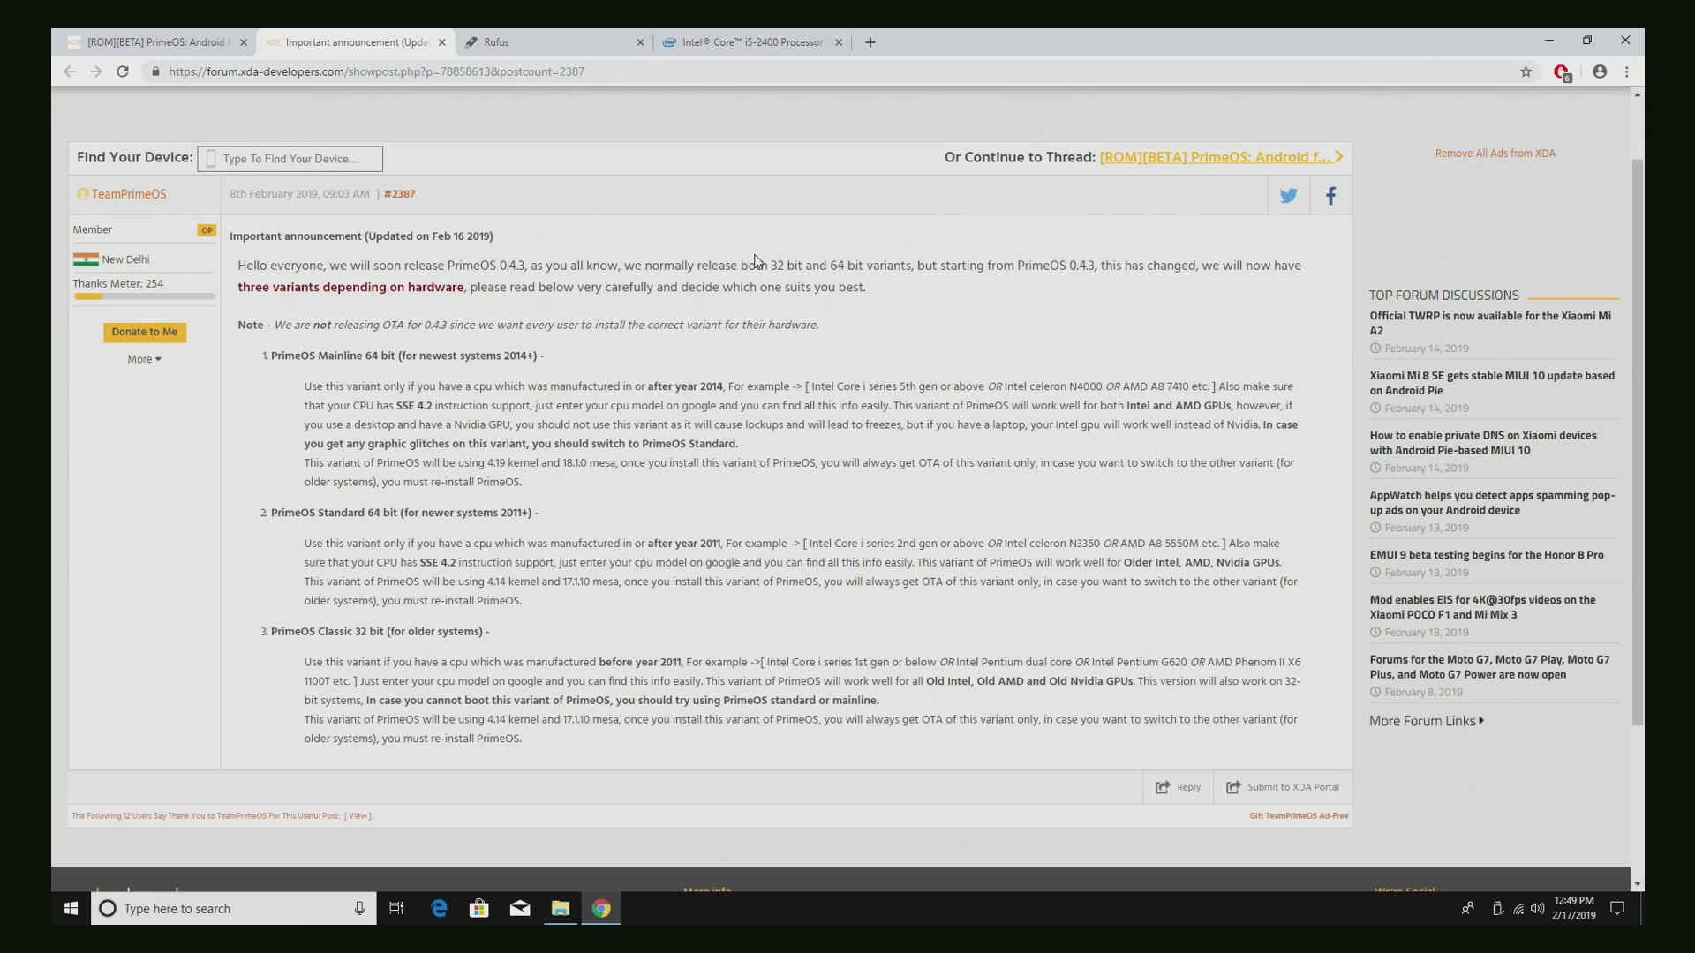
{"action": "left_click", "coordinate": [740, 37]}
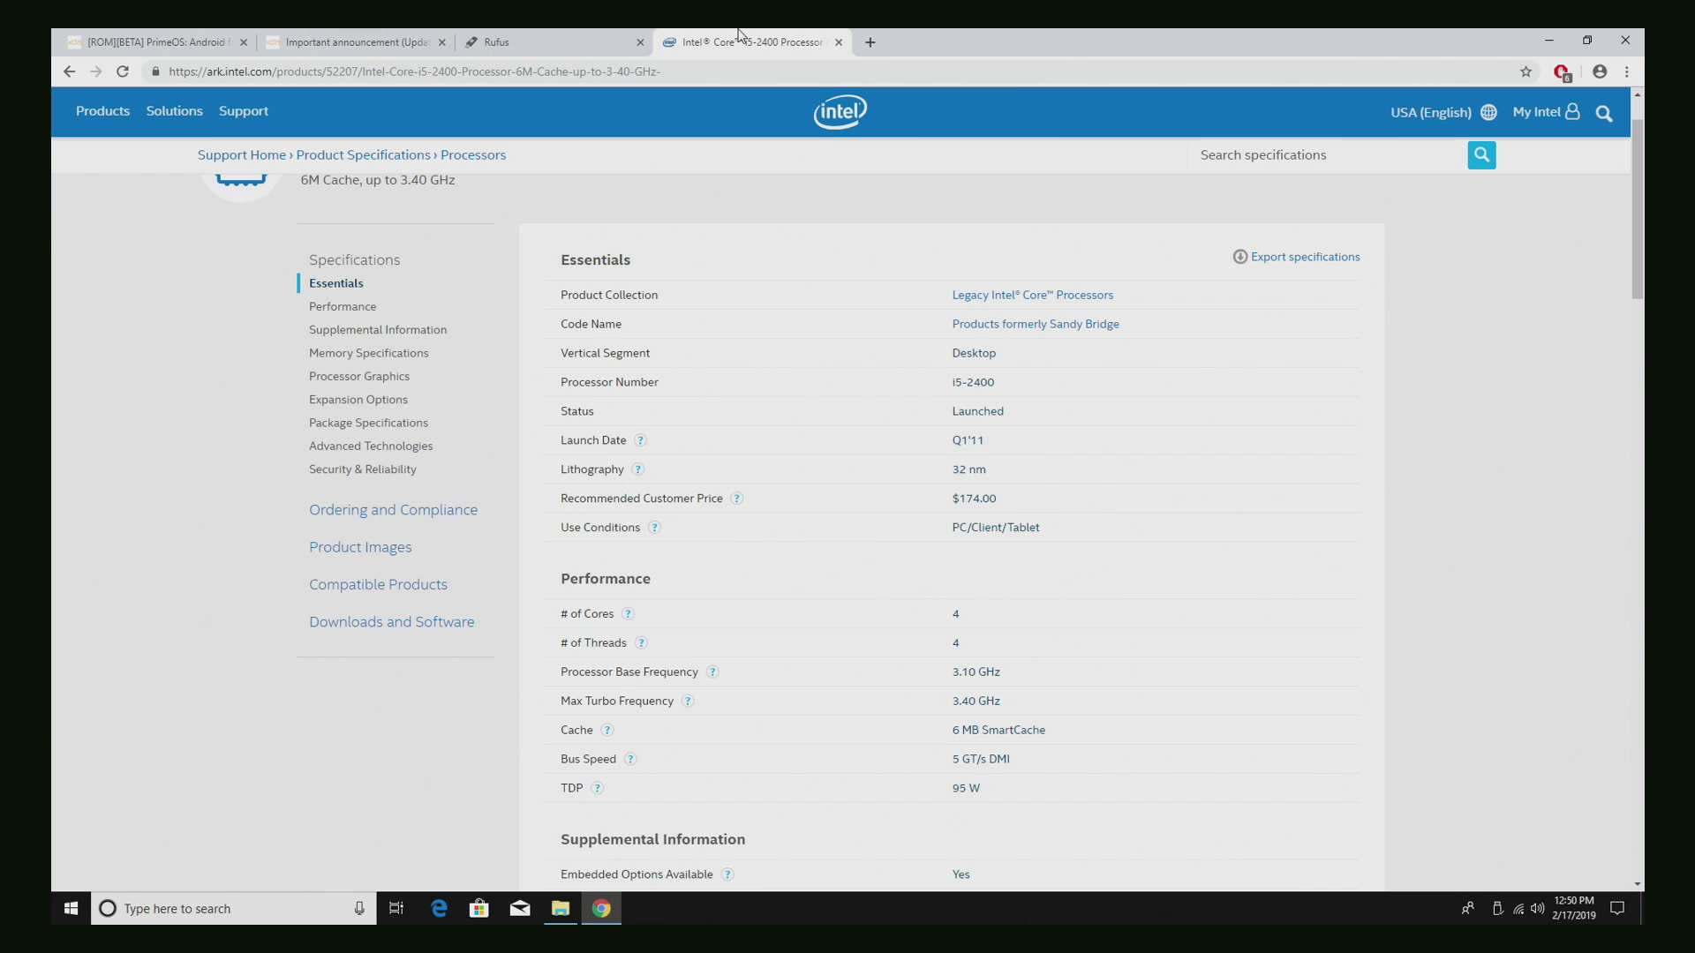
{"action": "left_click", "coordinate": [159, 42]}
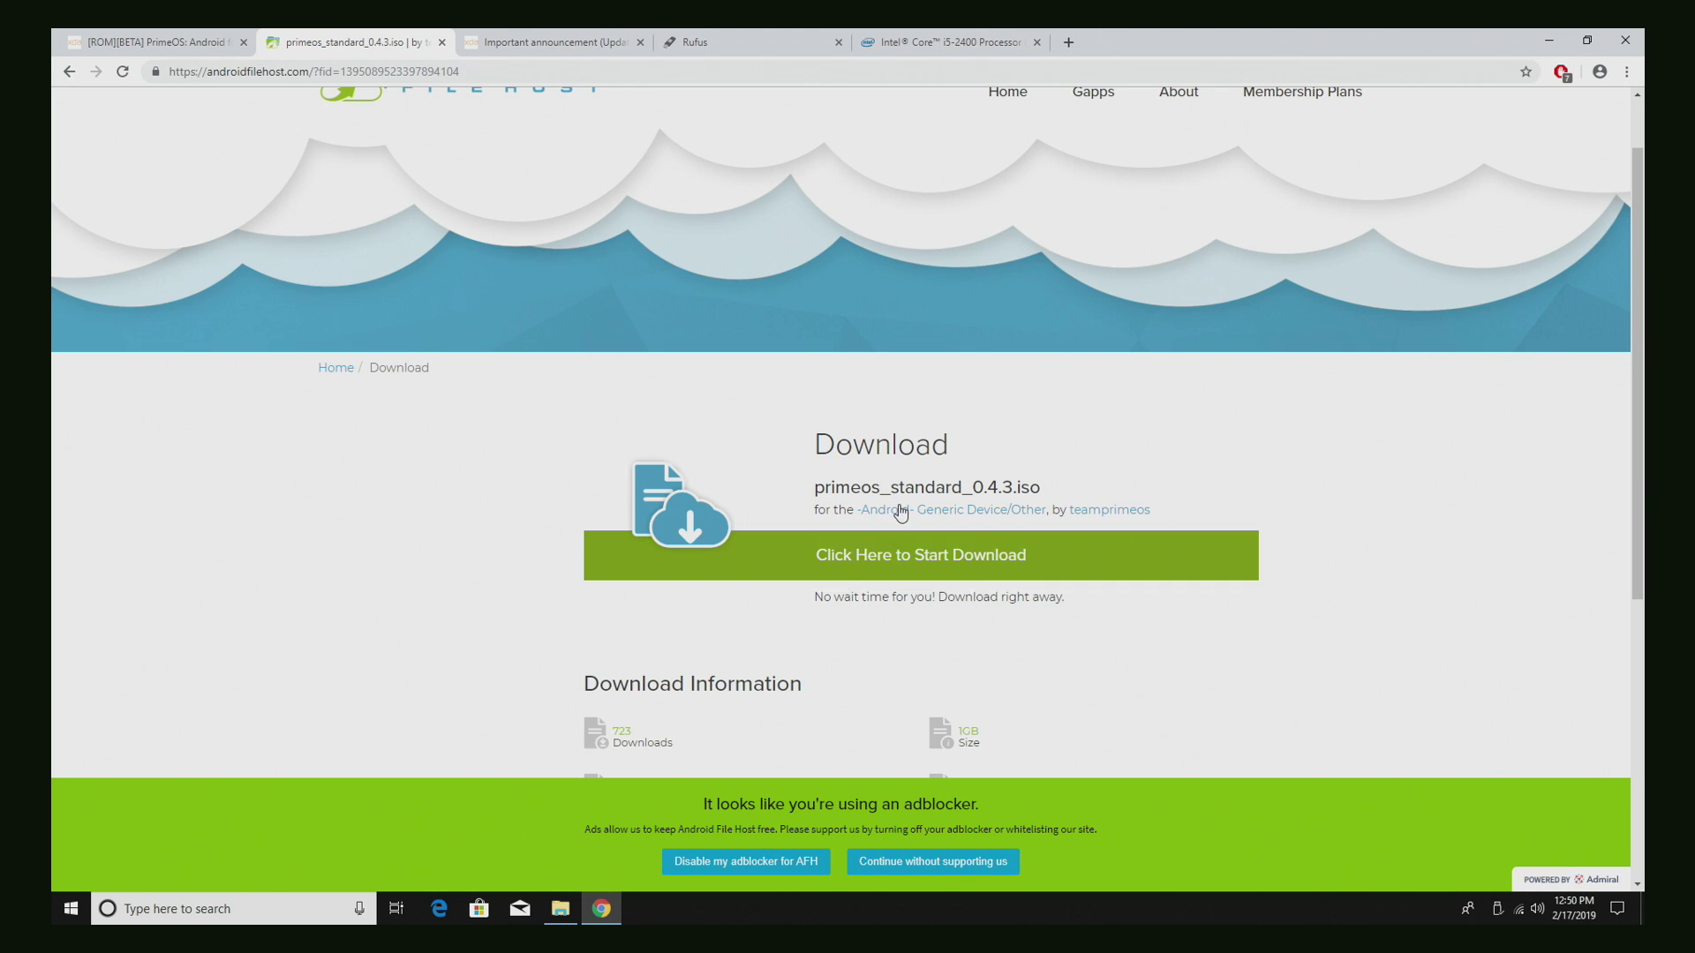
Download primeos_standard_0.4.3.iso from the Quebec, Canada mirror on AndroidFileHost.
{"action": "left_click", "coordinate": [903, 556]}
{"action": "scroll", "coordinate": [1130, 494], "scroll_direction": "down", "scroll_amount": 3}
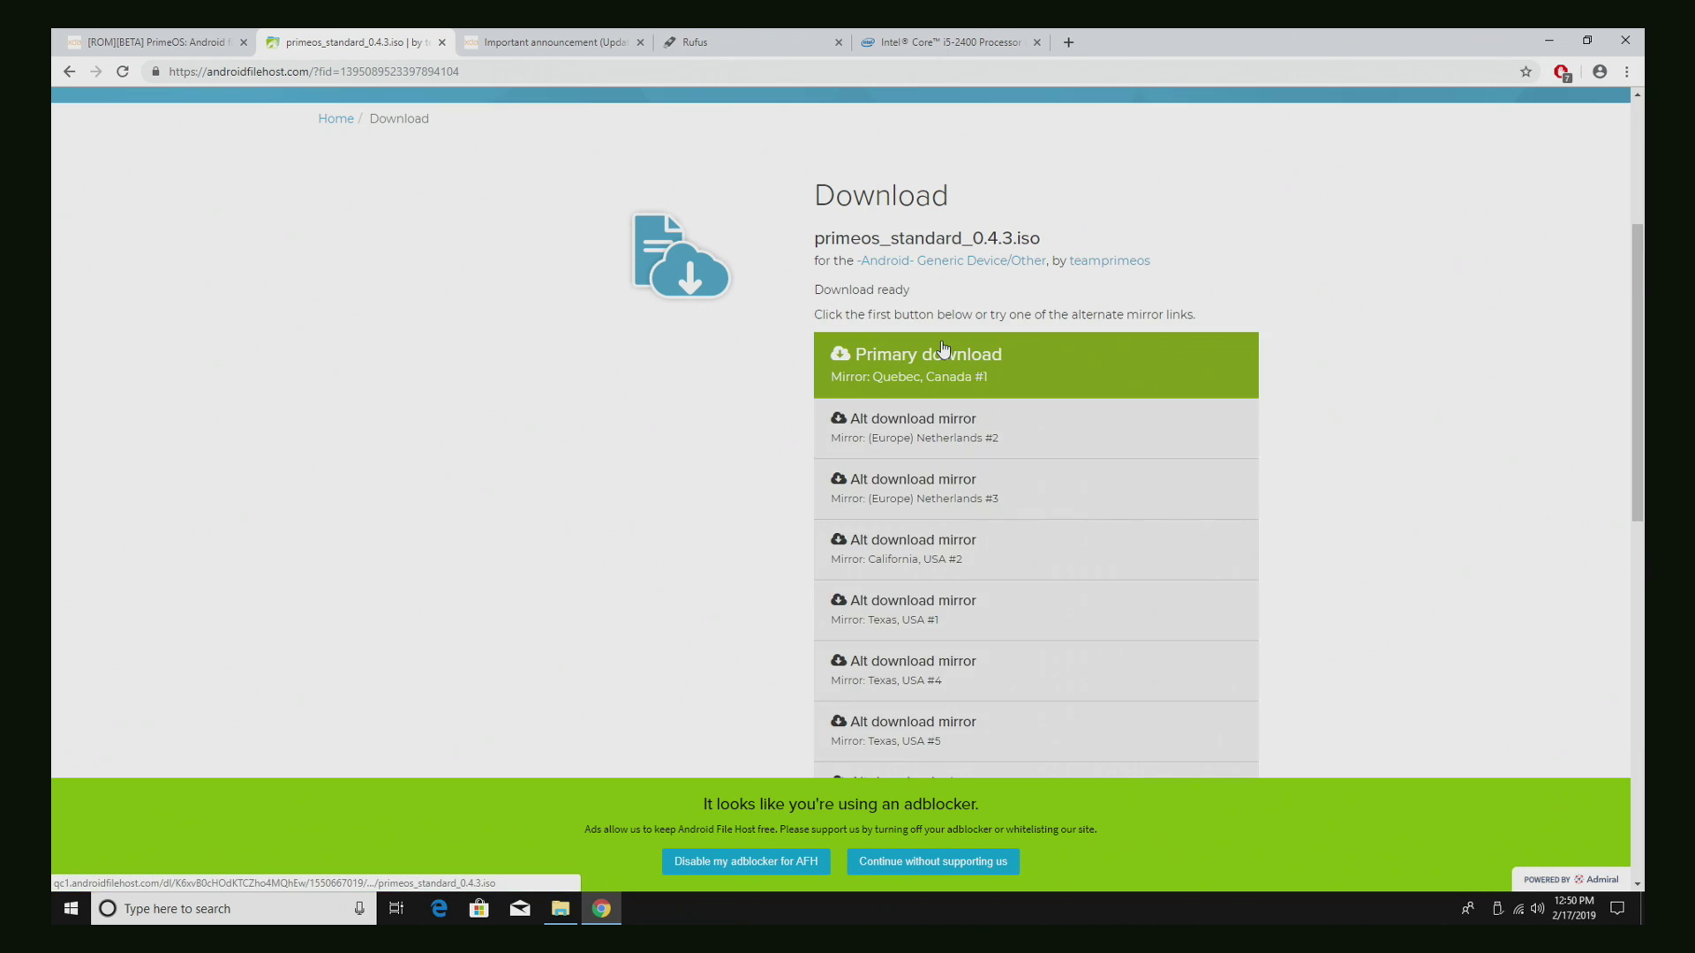
{"action": "scroll", "coordinate": [943, 347], "scroll_direction": "down", "scroll_amount": 1}
{"action": "scroll", "coordinate": [998, 372], "scroll_direction": "down", "scroll_amount": 2}
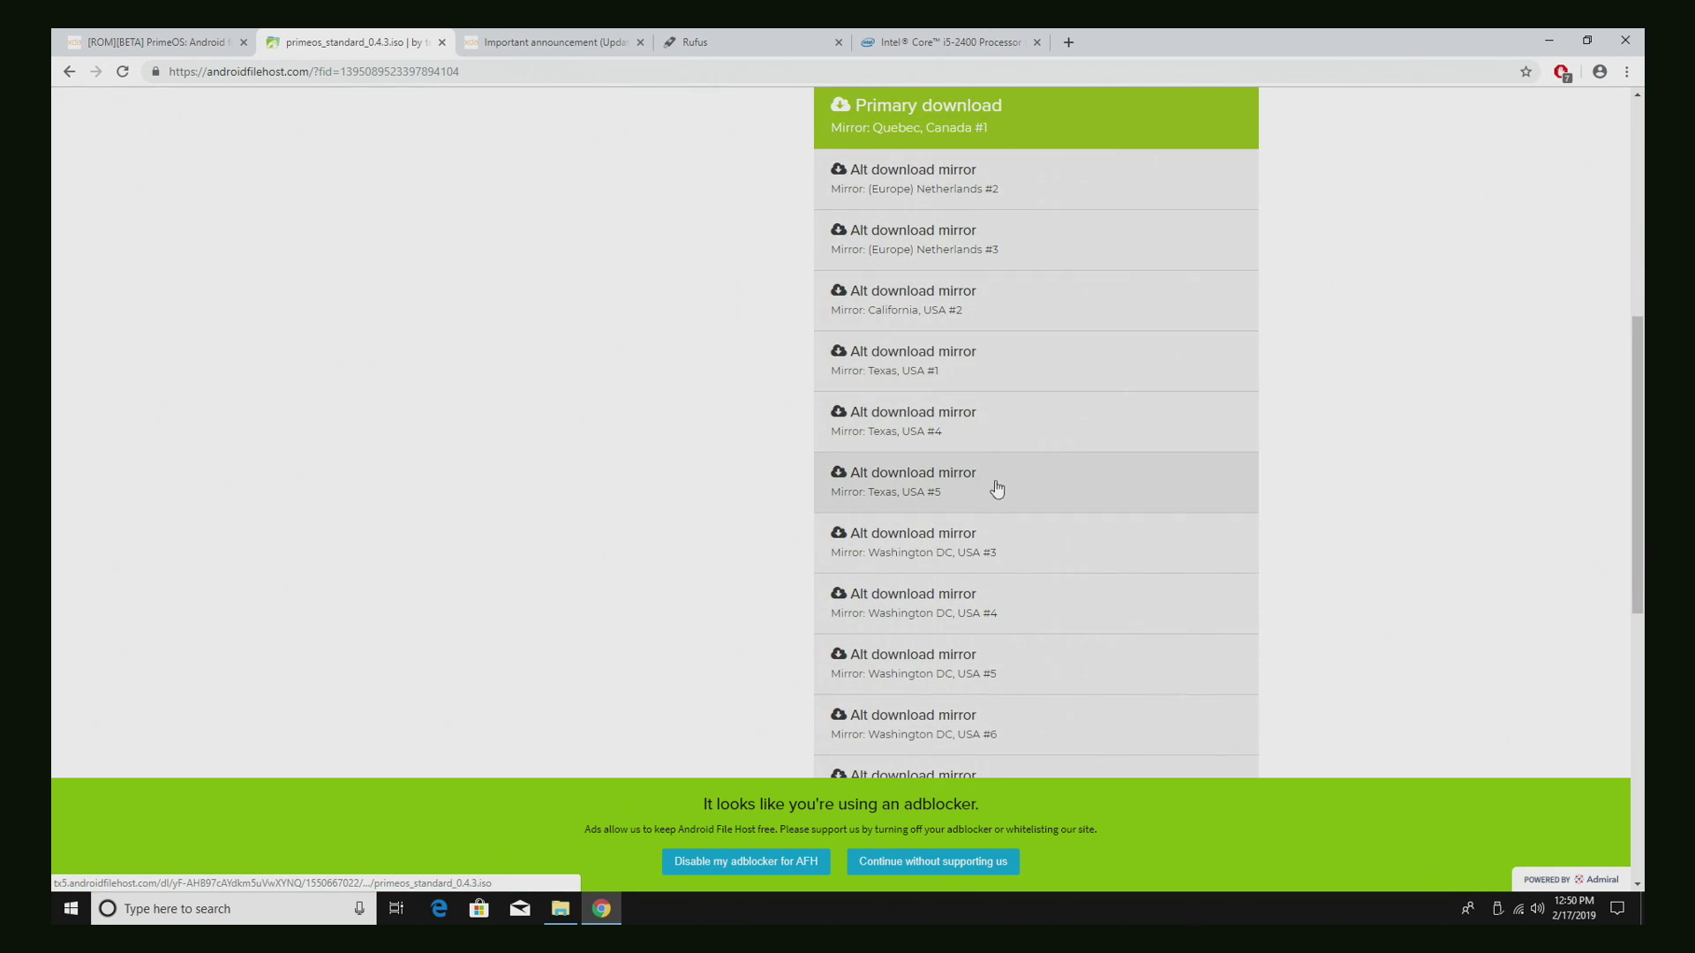
{"action": "left_click", "coordinate": [927, 558]}
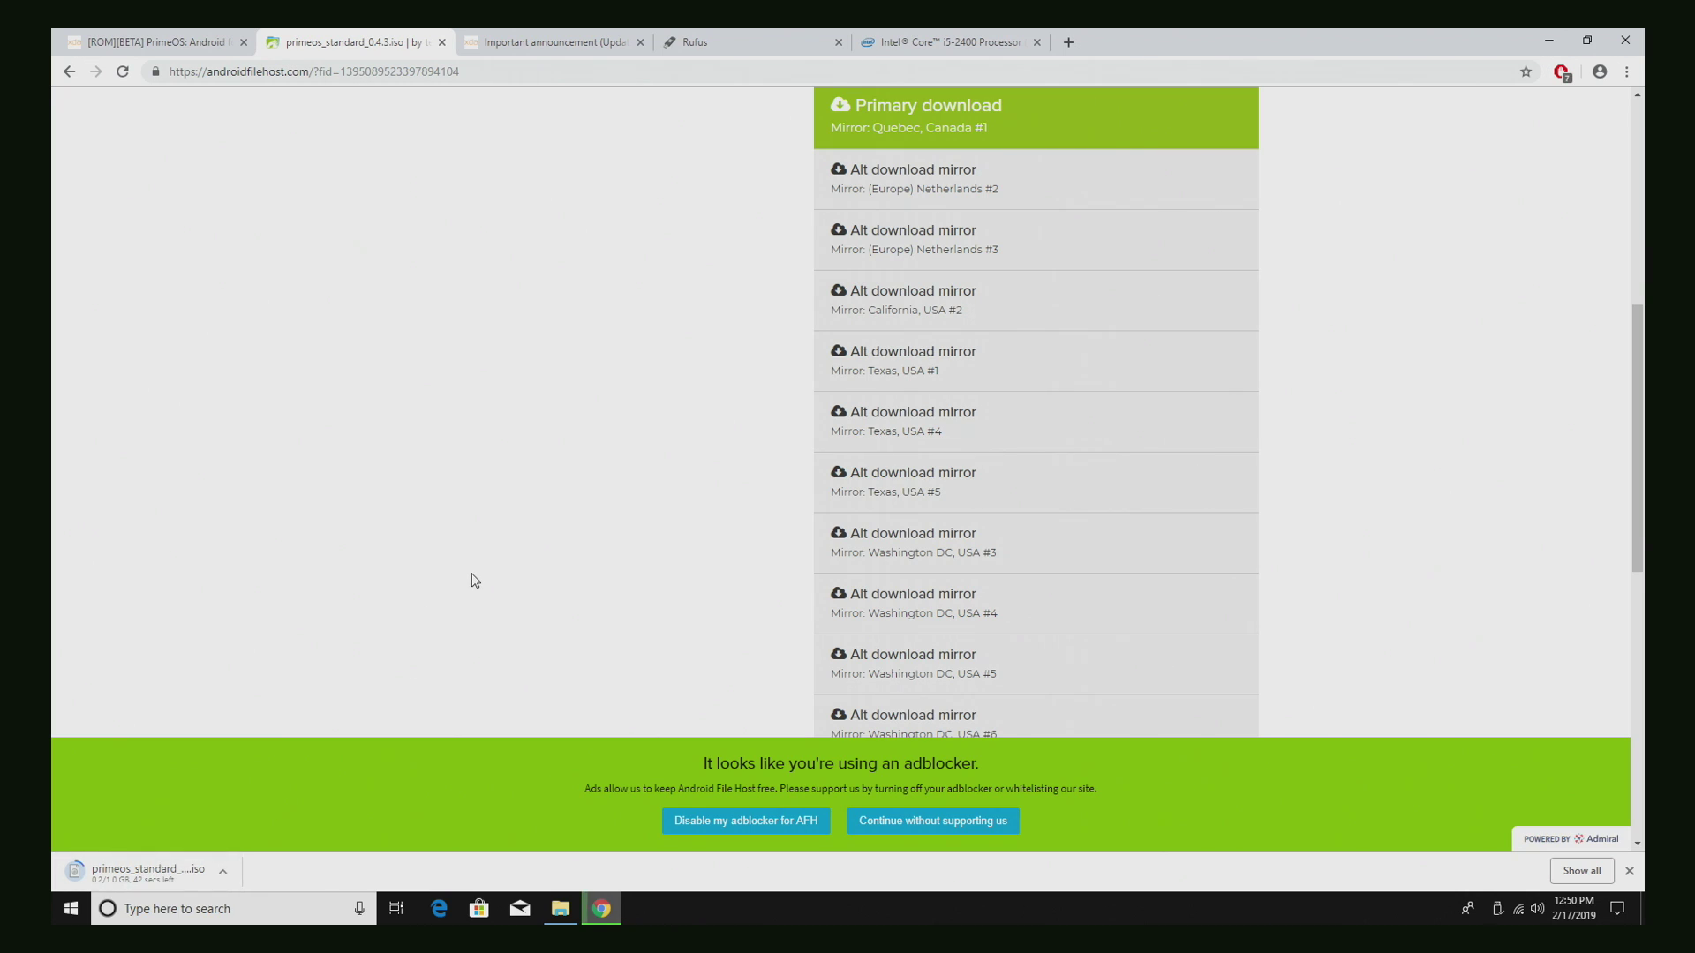
Download Rufus 3.4 from the Rufus page and show the Downloads folder in File Explorer.
{"action": "left_click", "coordinate": [759, 39]}
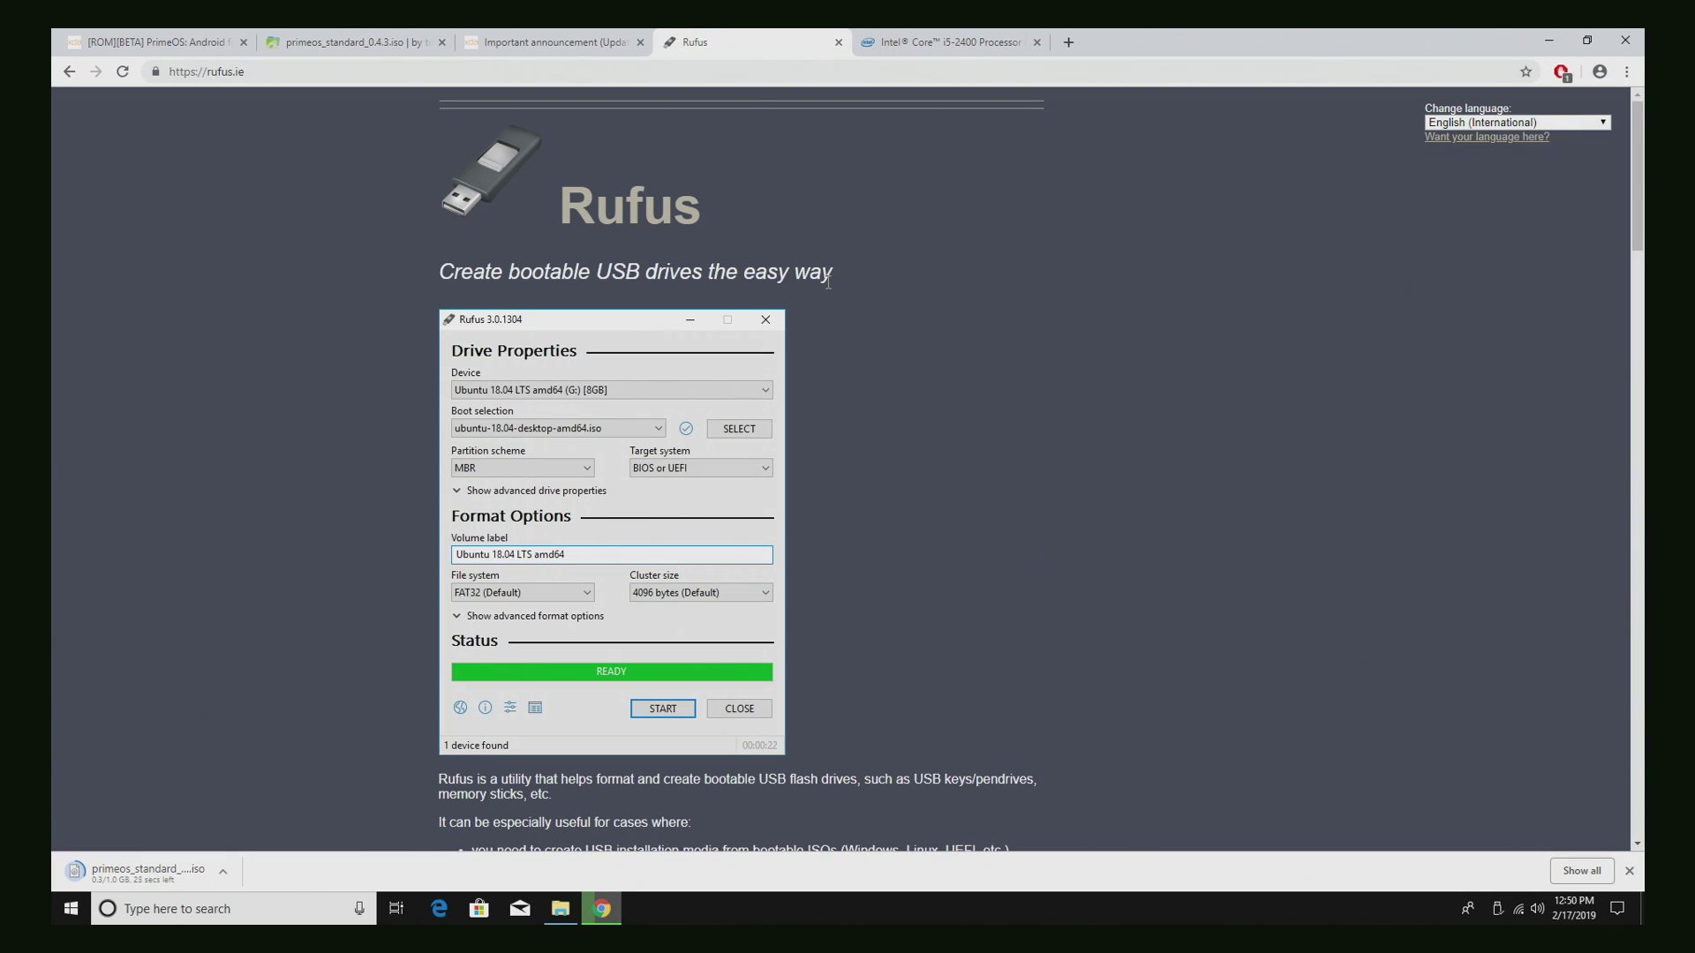
{"action": "scroll", "coordinate": [1025, 350], "scroll_direction": "down", "scroll_amount": 5}
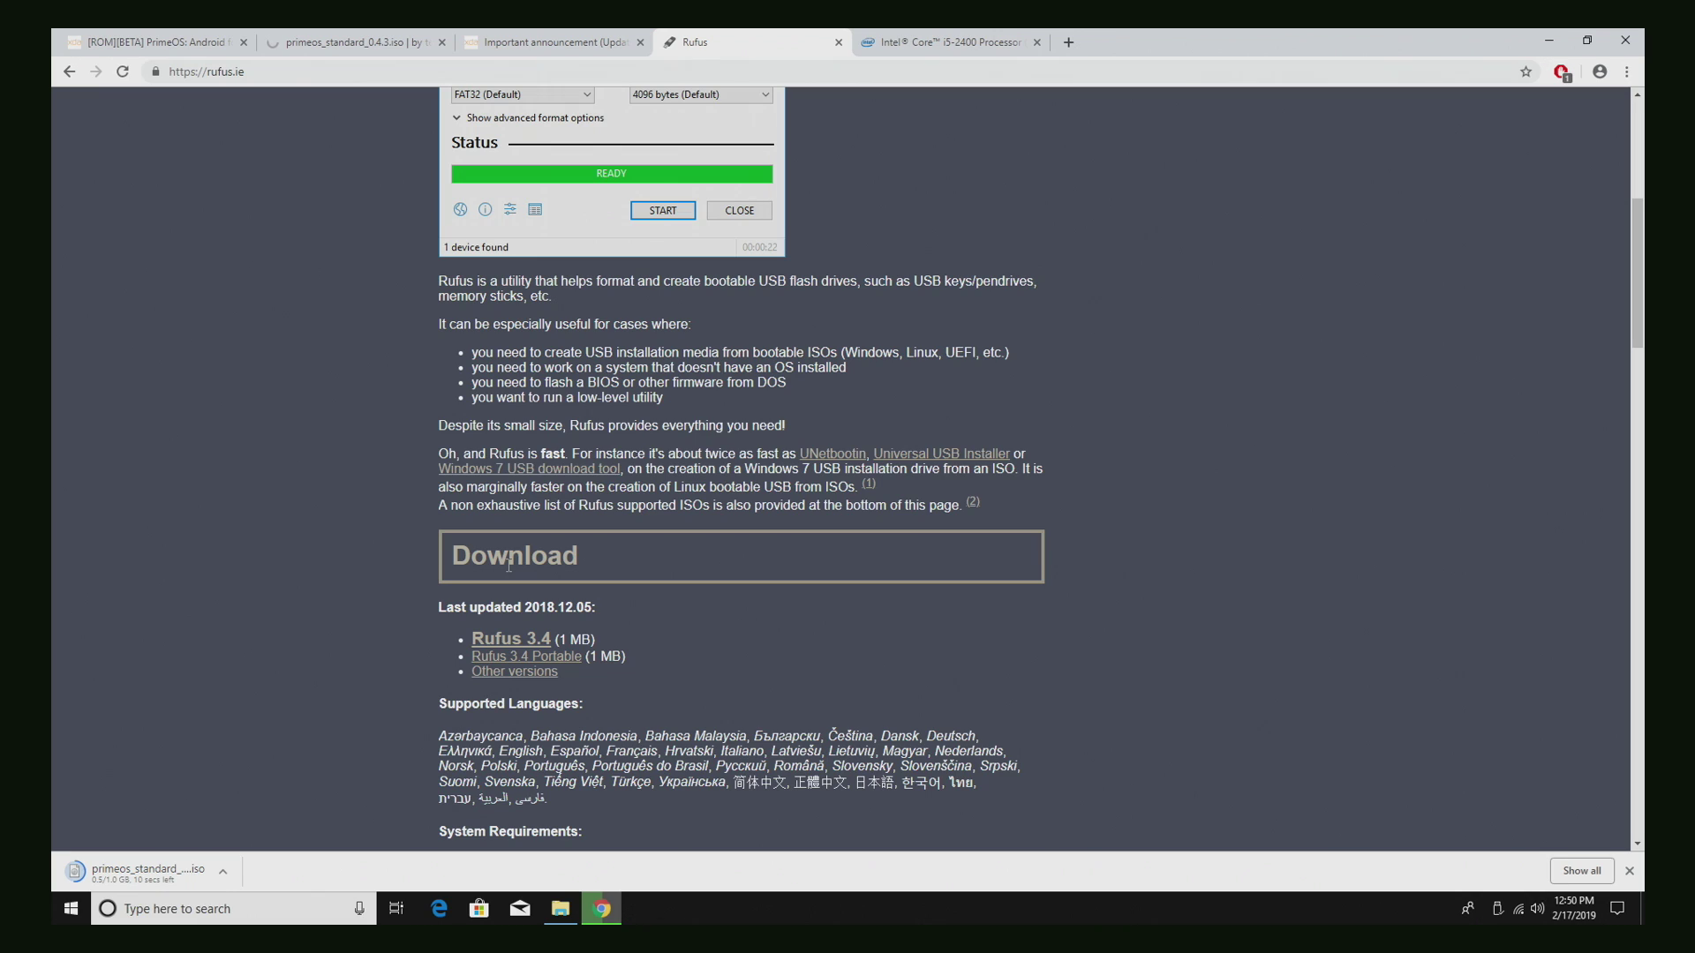
{"action": "left_click", "coordinate": [526, 645]}
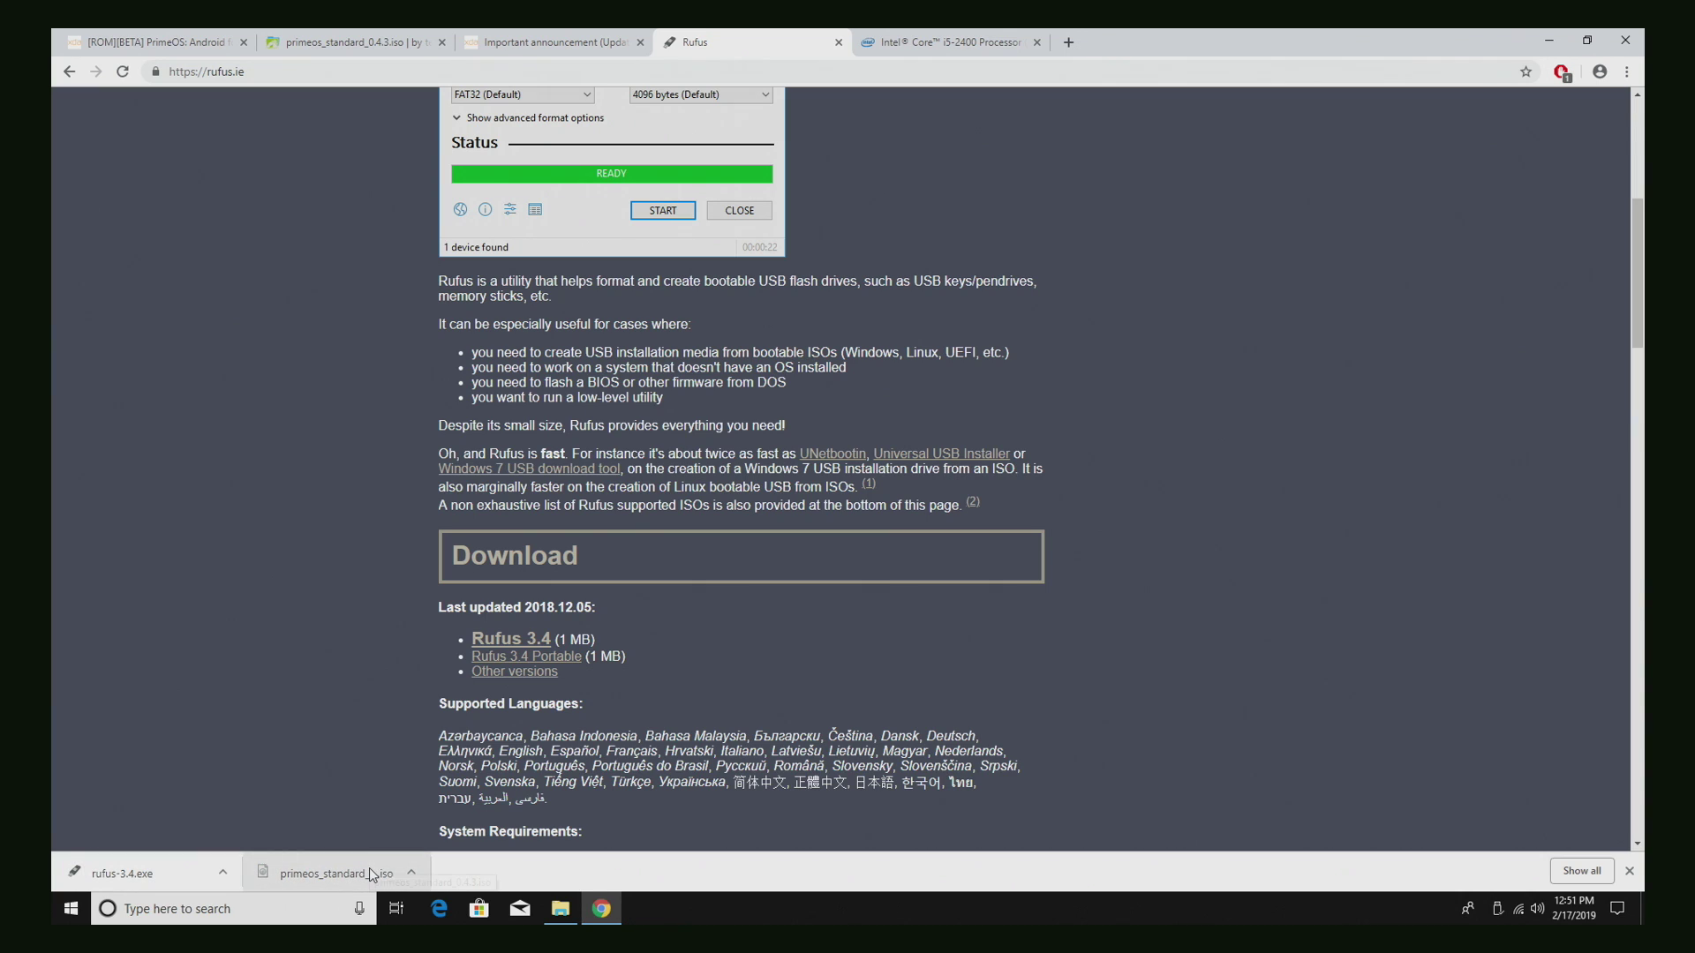
{"action": "left_click", "coordinate": [561, 911]}
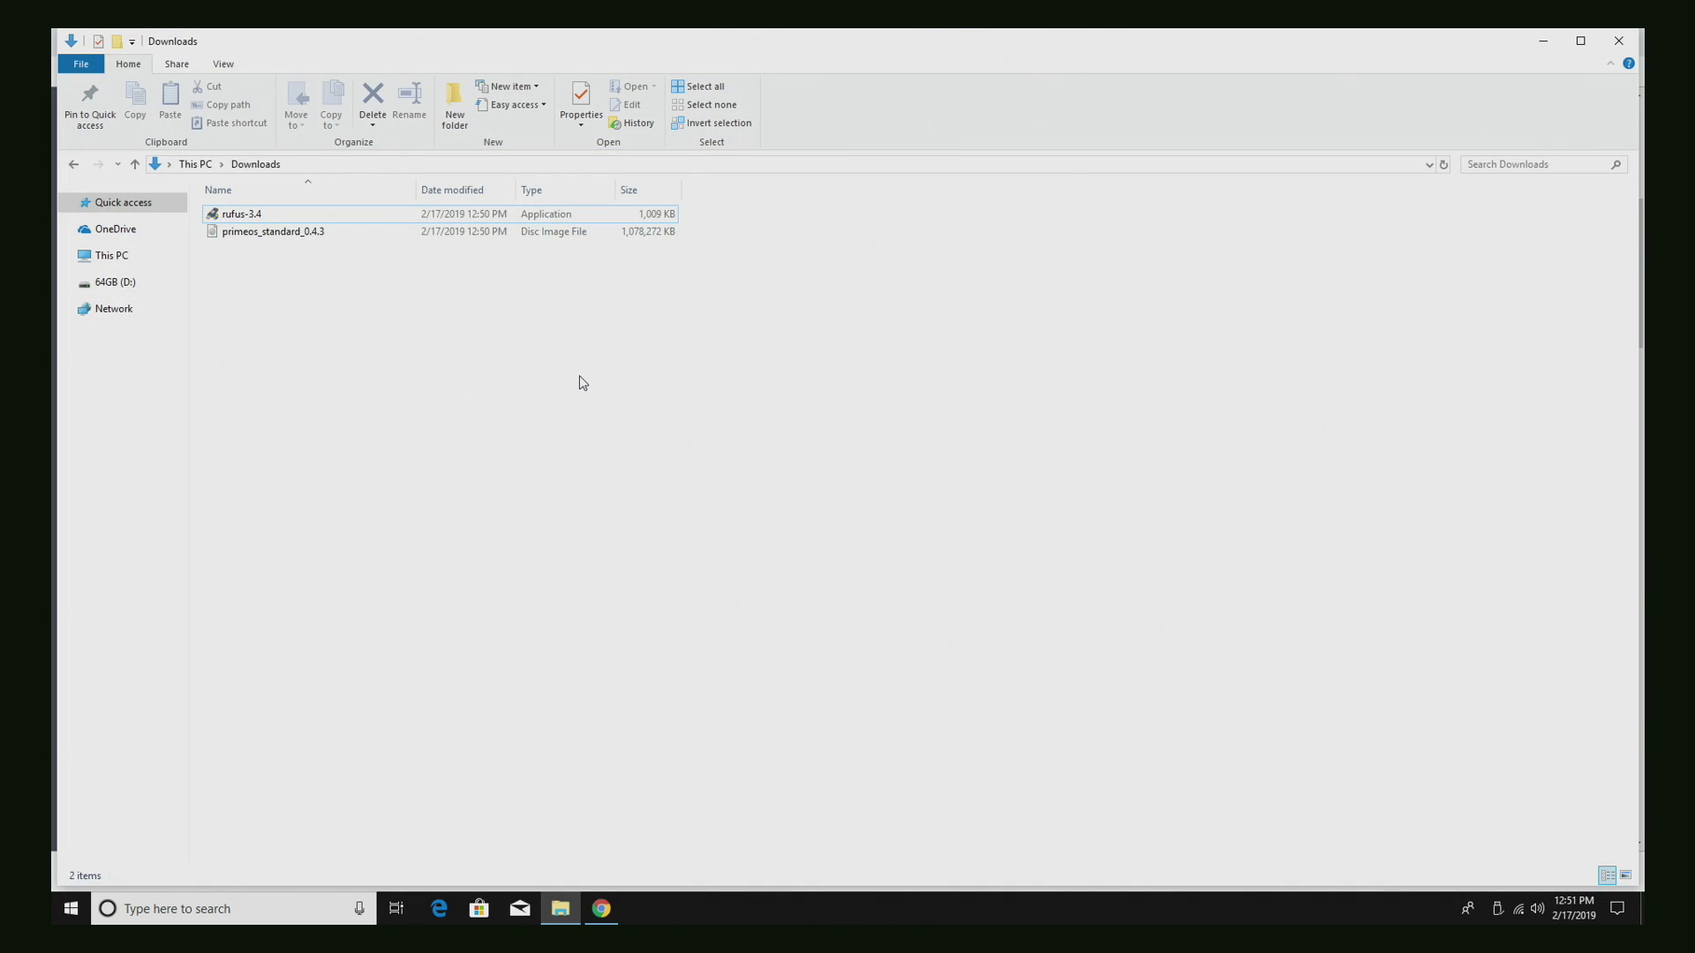
Launch Rufus 3.4 with the 64GB (D:) drive and load primeos_standard_0.4.3.iso from Downloads.
{"action": "double_click", "coordinate": [252, 215]}
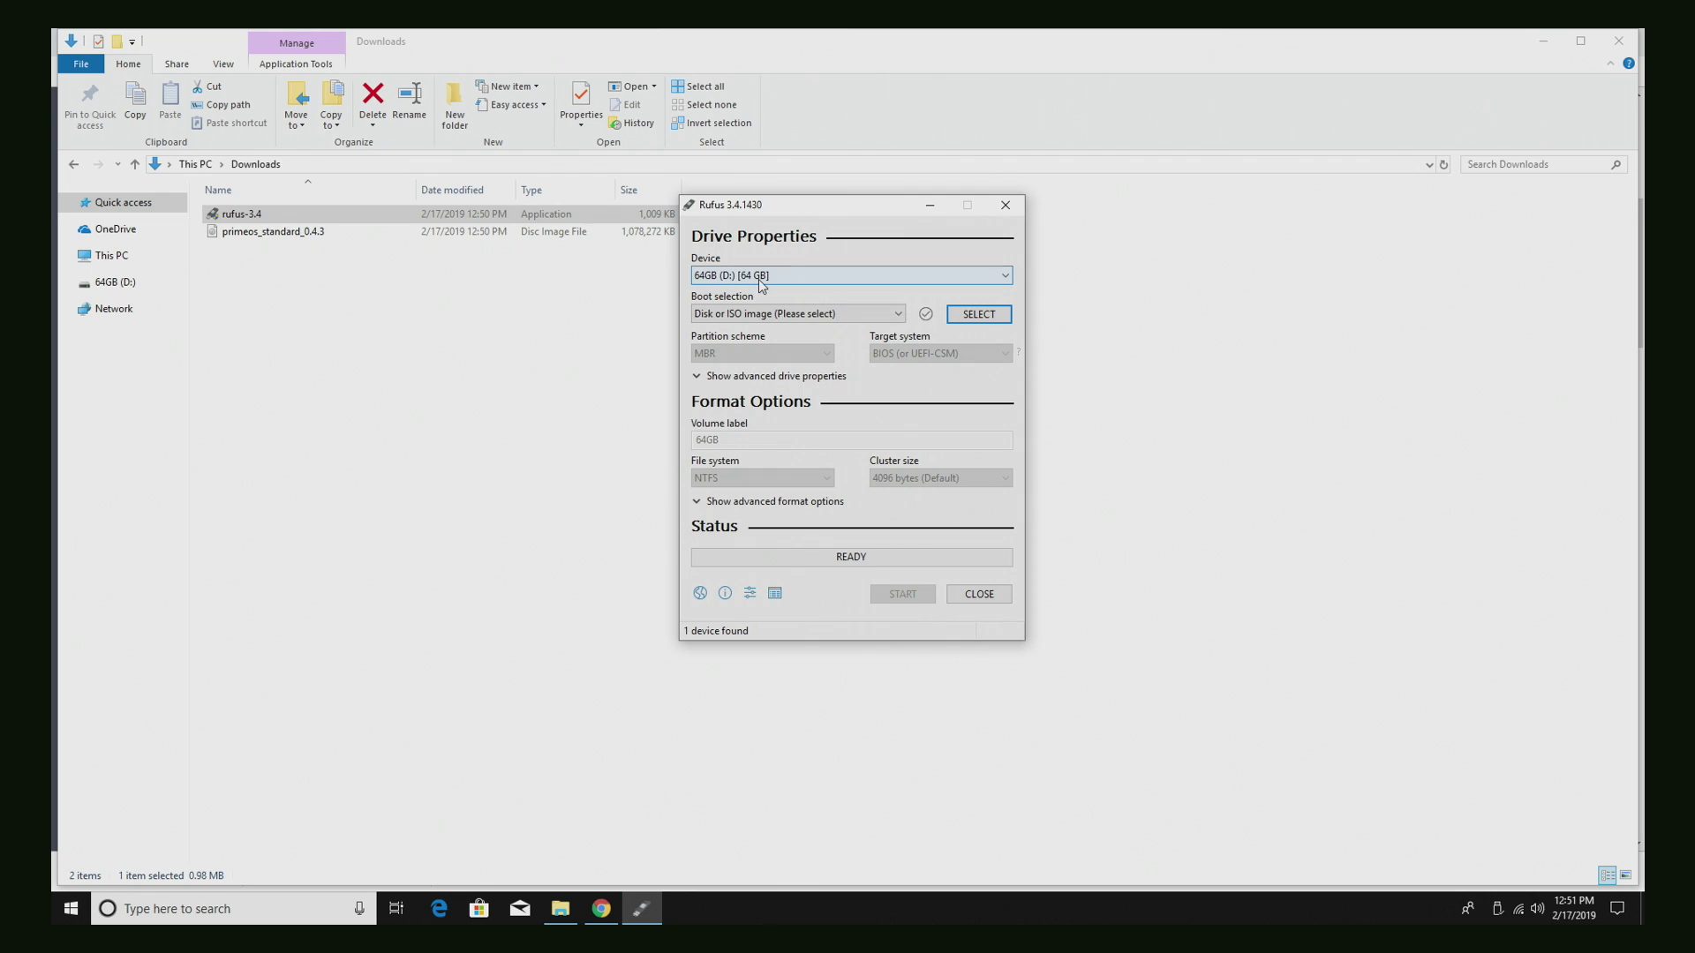
{"action": "left_click", "coordinate": [798, 272]}
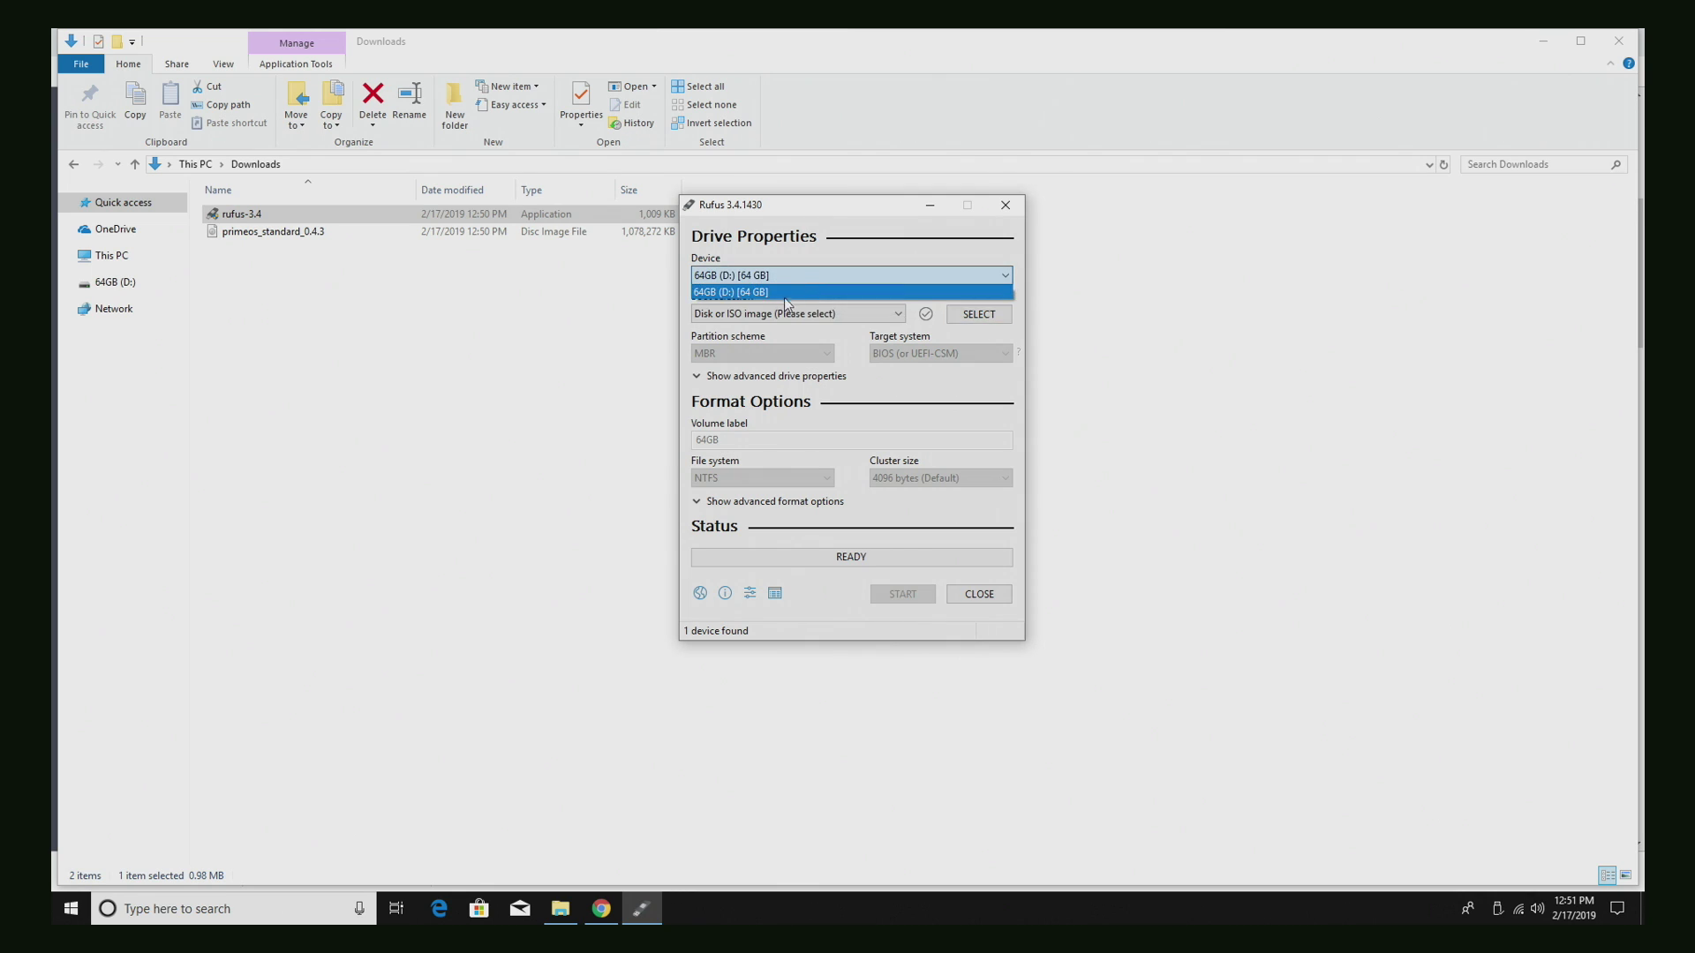
{"action": "left_click", "coordinate": [788, 291]}
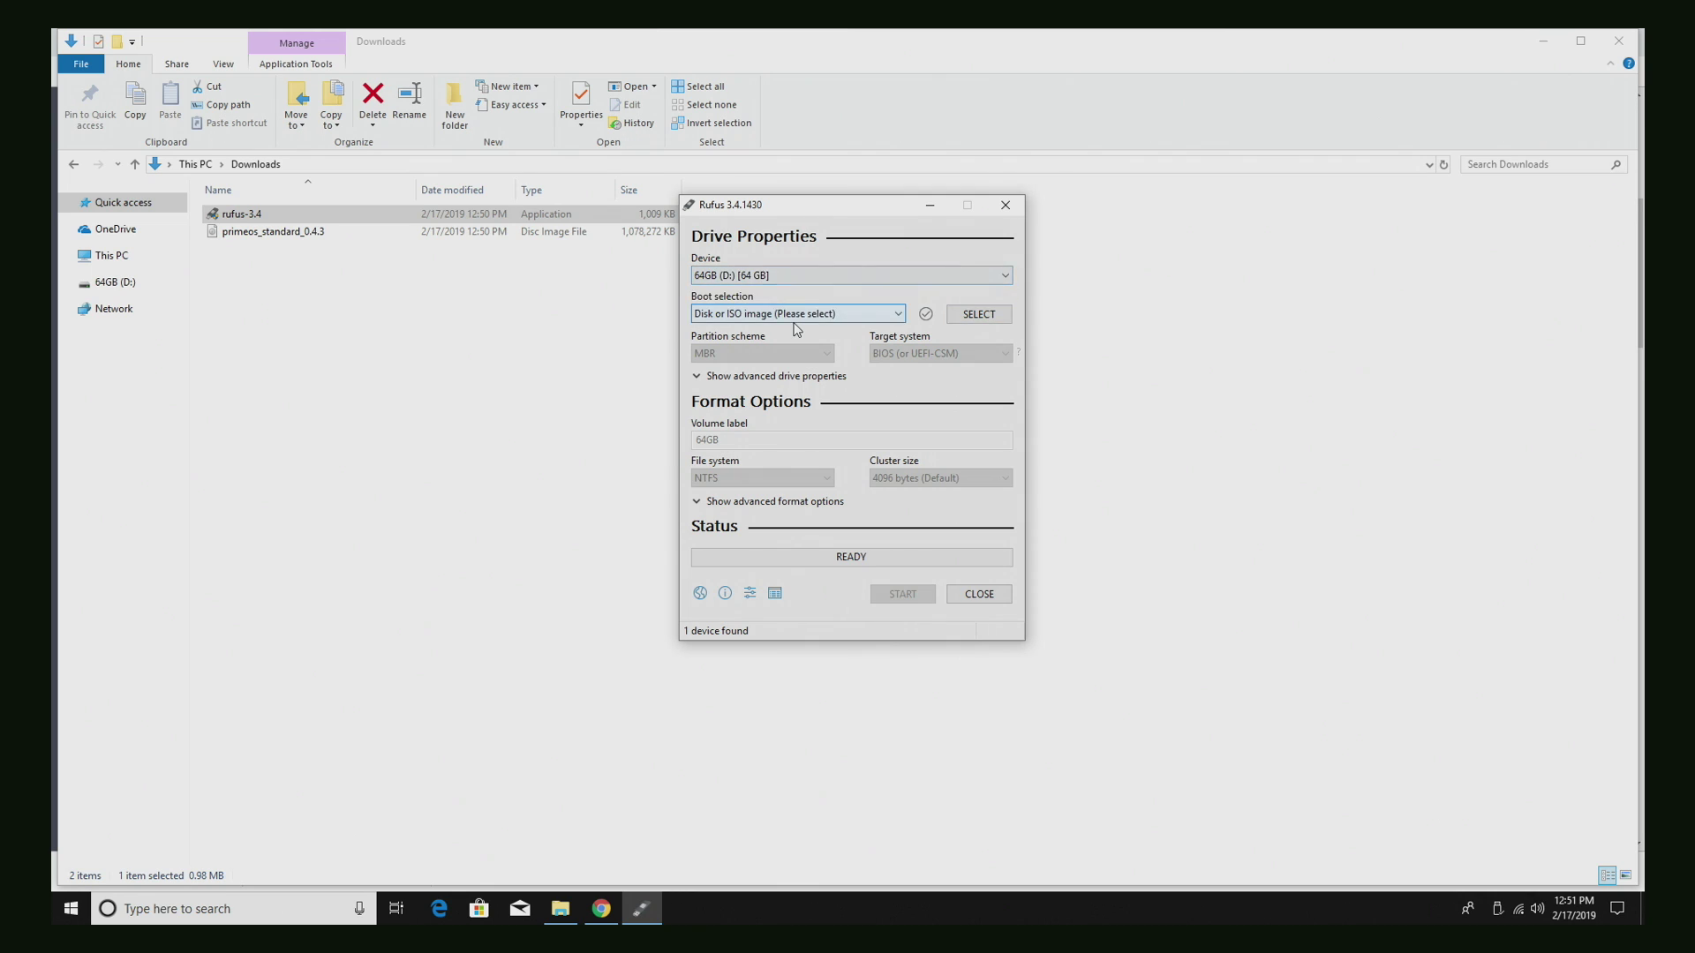
{"action": "left_click", "coordinate": [968, 313]}
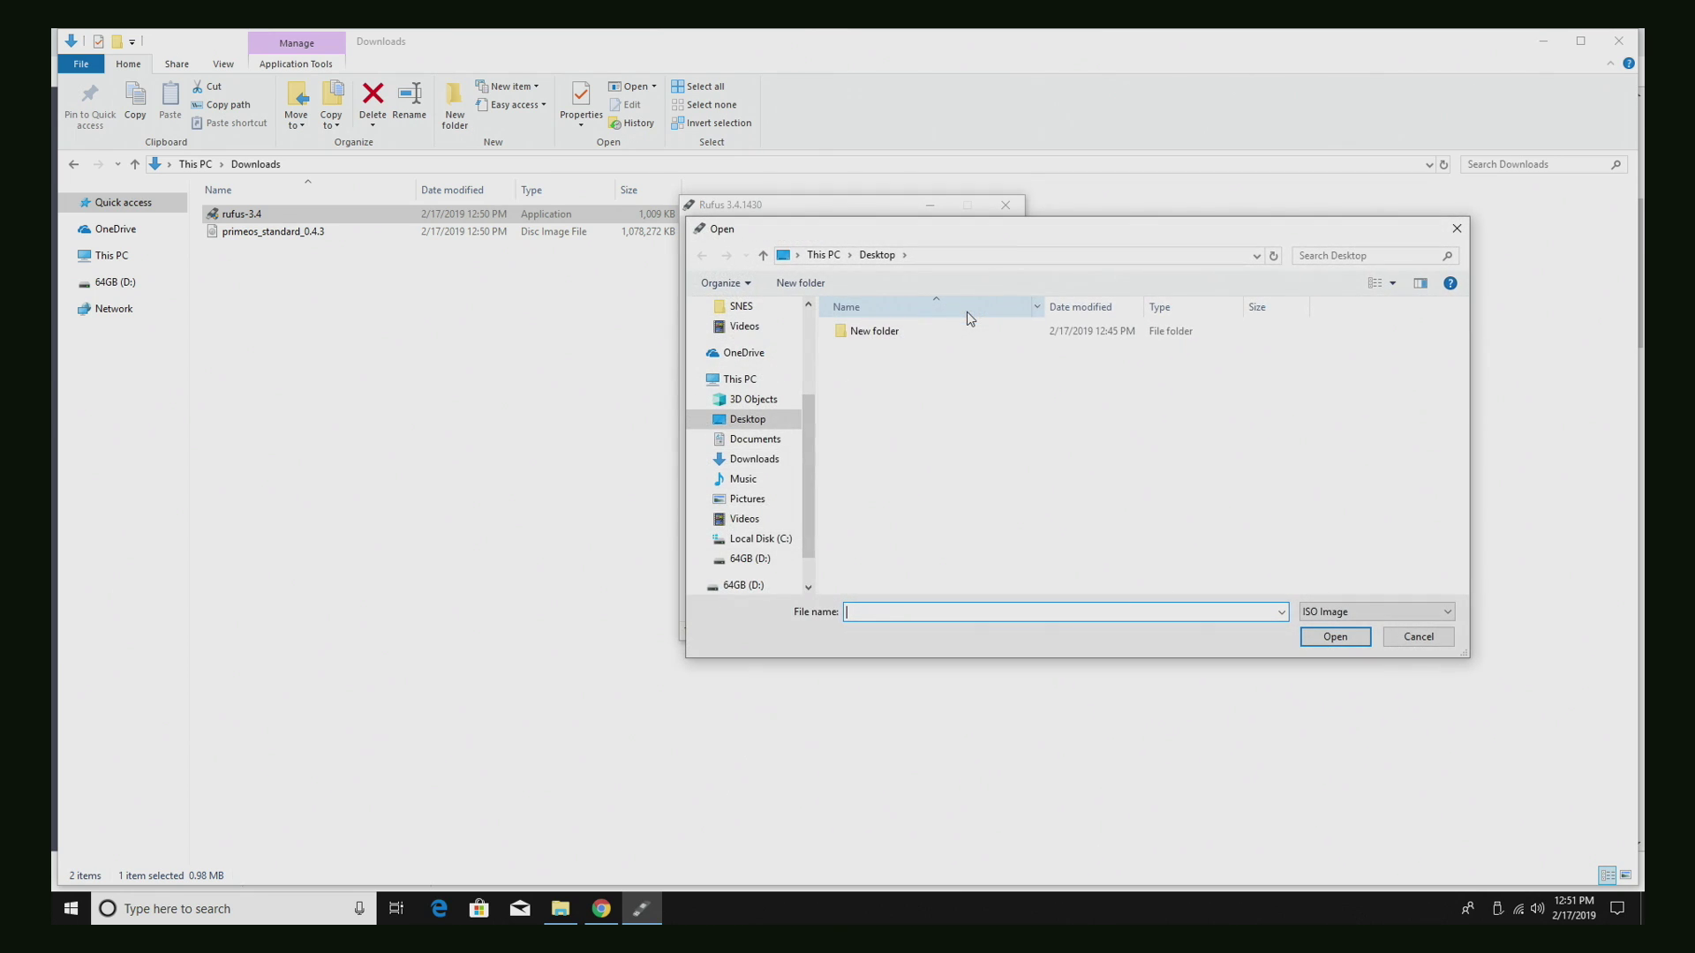
{"action": "left_click", "coordinate": [766, 462]}
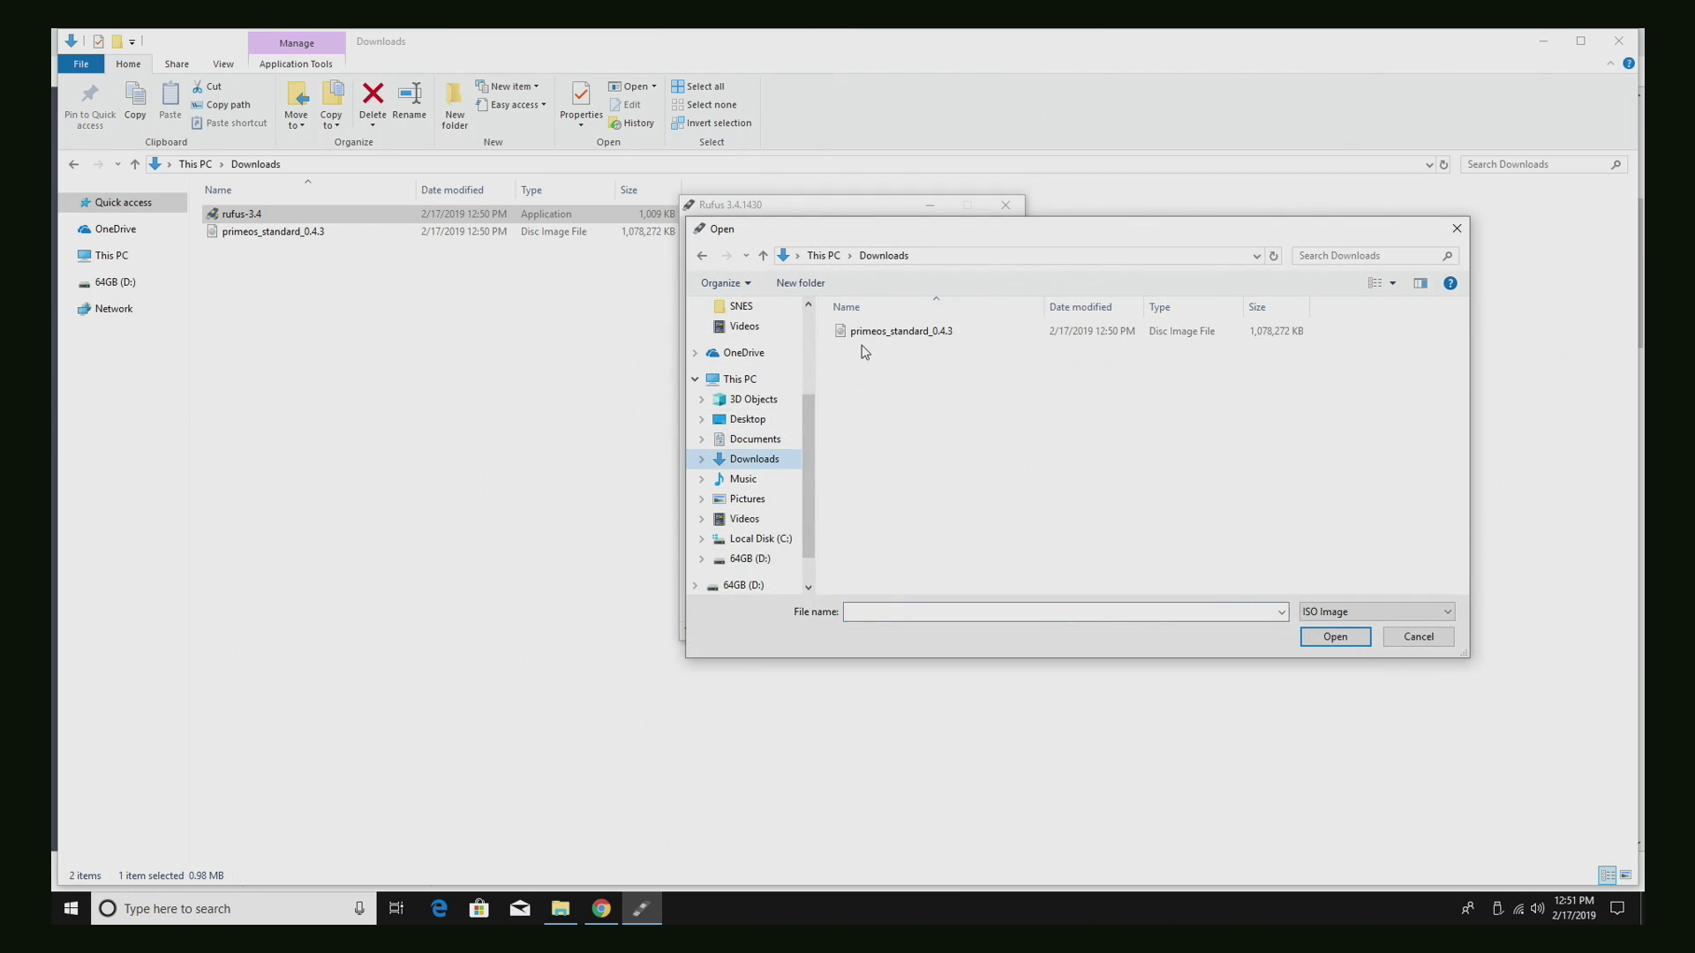
{"action": "double_click", "coordinate": [901, 331]}
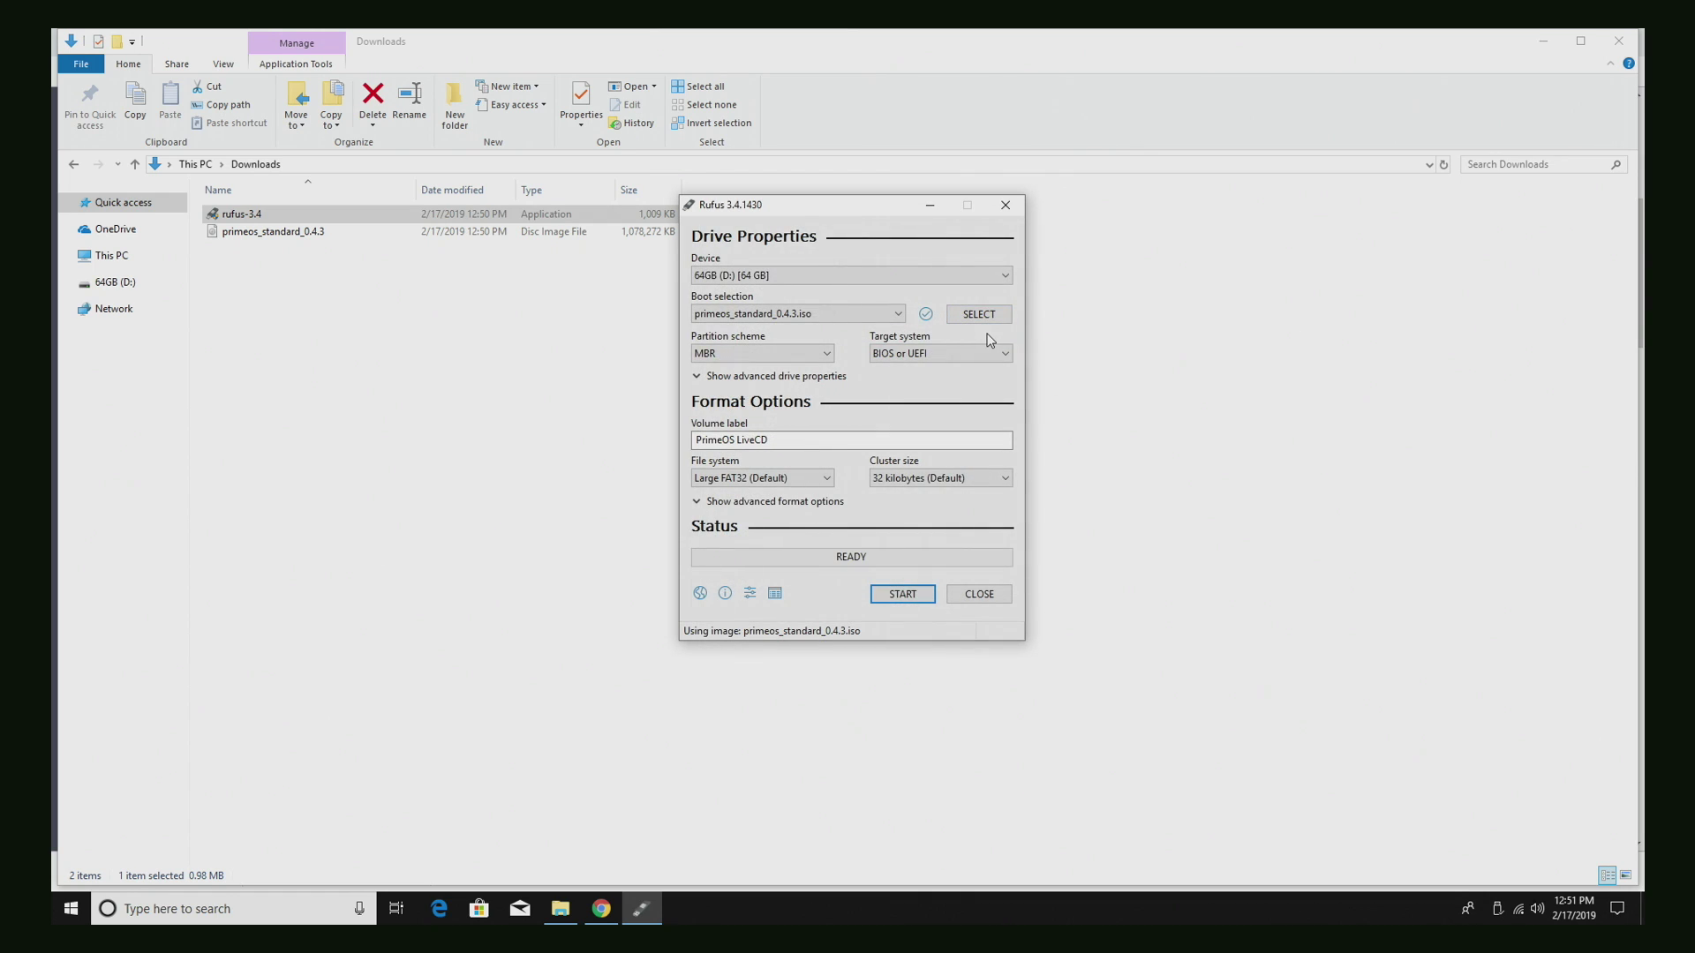
Flash the image in ISO Image mode, confirm erasing the drive, and close Rufus when finished.
{"action": "left_click", "coordinate": [919, 595]}
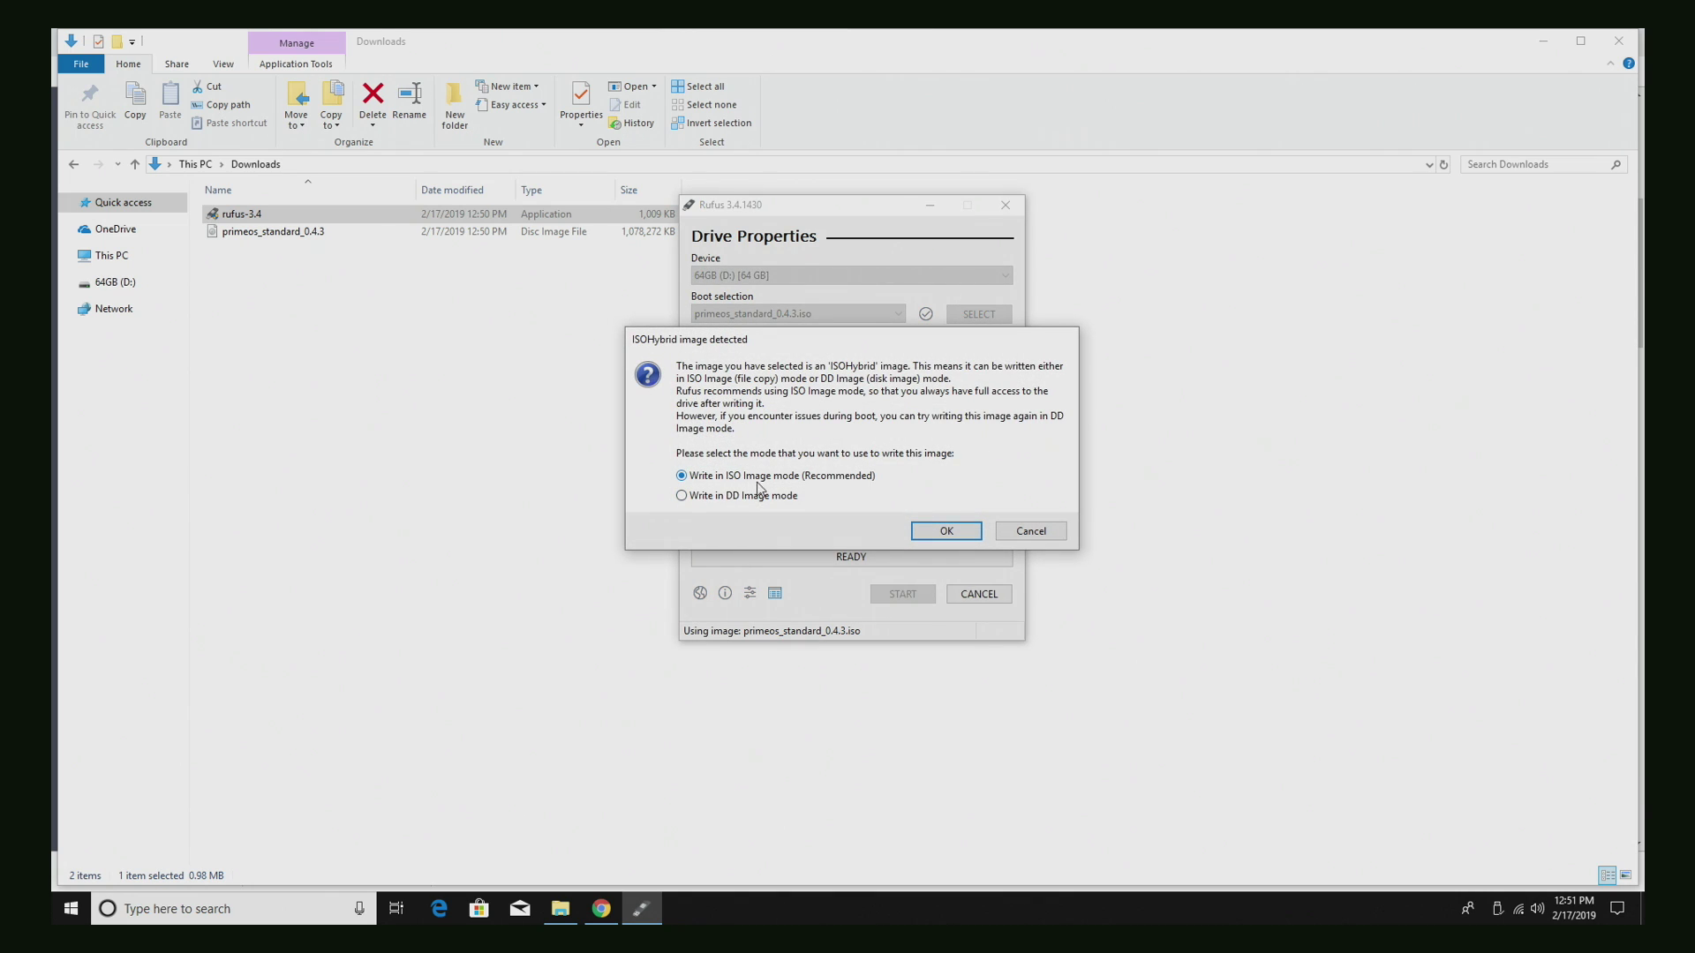
{"action": "left_click", "coordinate": [946, 534]}
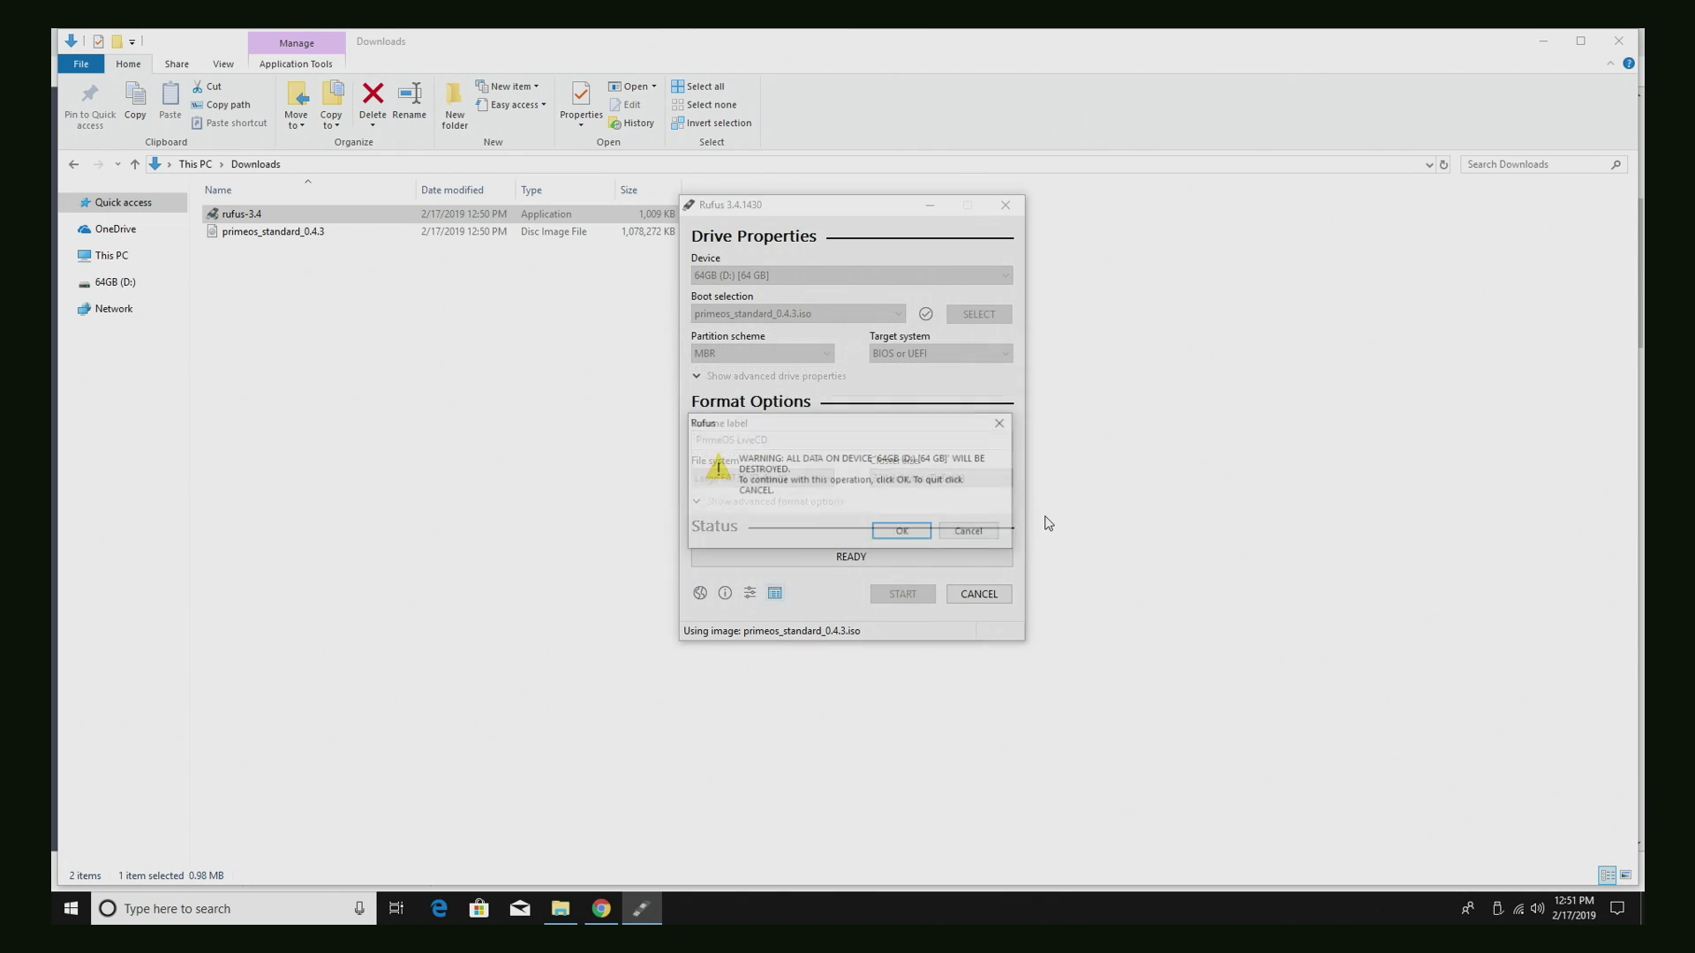
{"action": "left_click", "coordinate": [904, 533]}
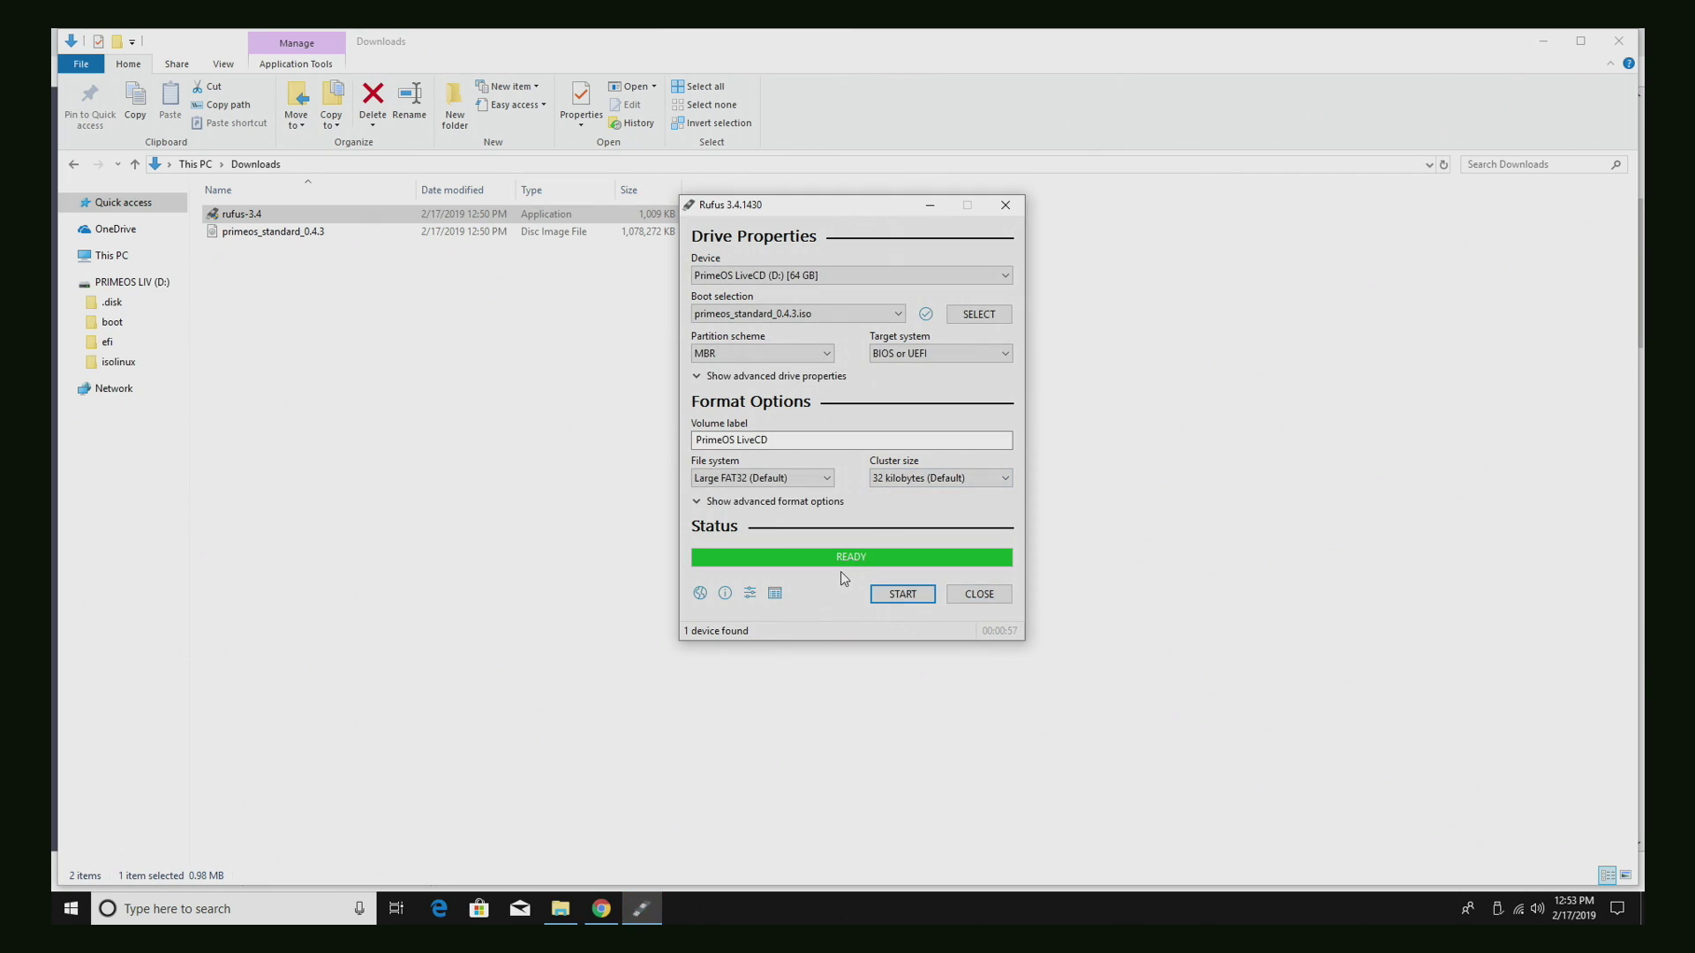
{"action": "left_click", "coordinate": [1005, 212]}
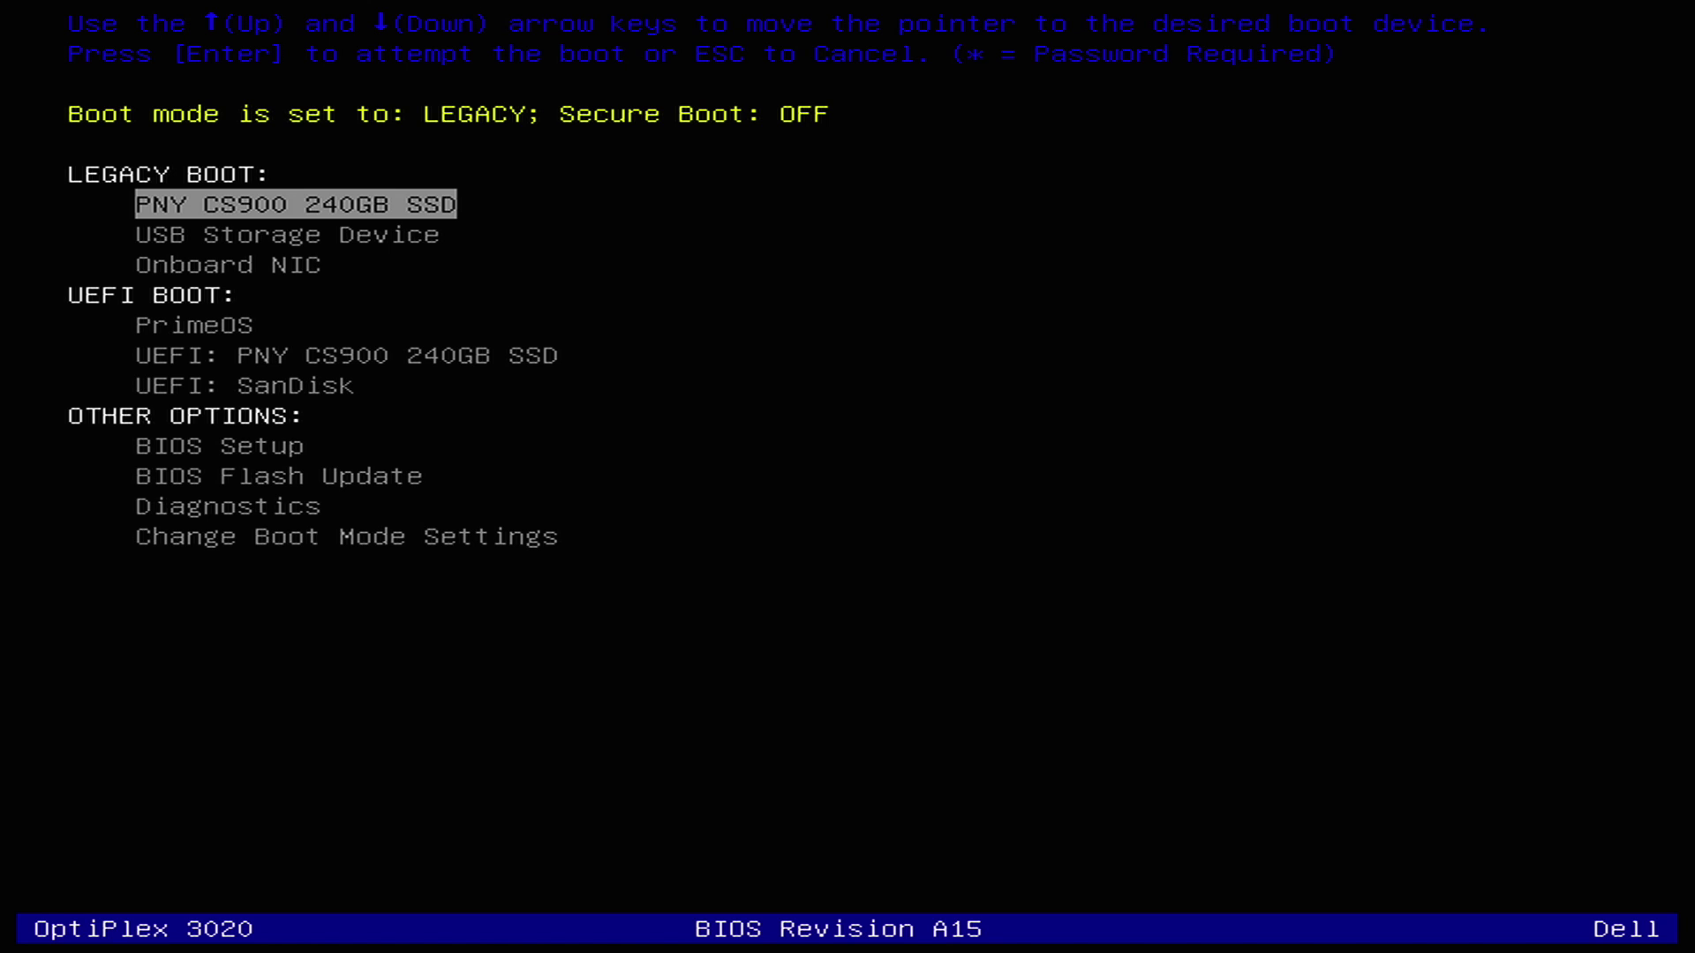
Select UEFI: SanDisk in the one-time boot menu and boot from it.
{"action": "key", "text": "Down"}
{"action": "key", "text": "Down"}
{"action": "key", "text": "Down"}
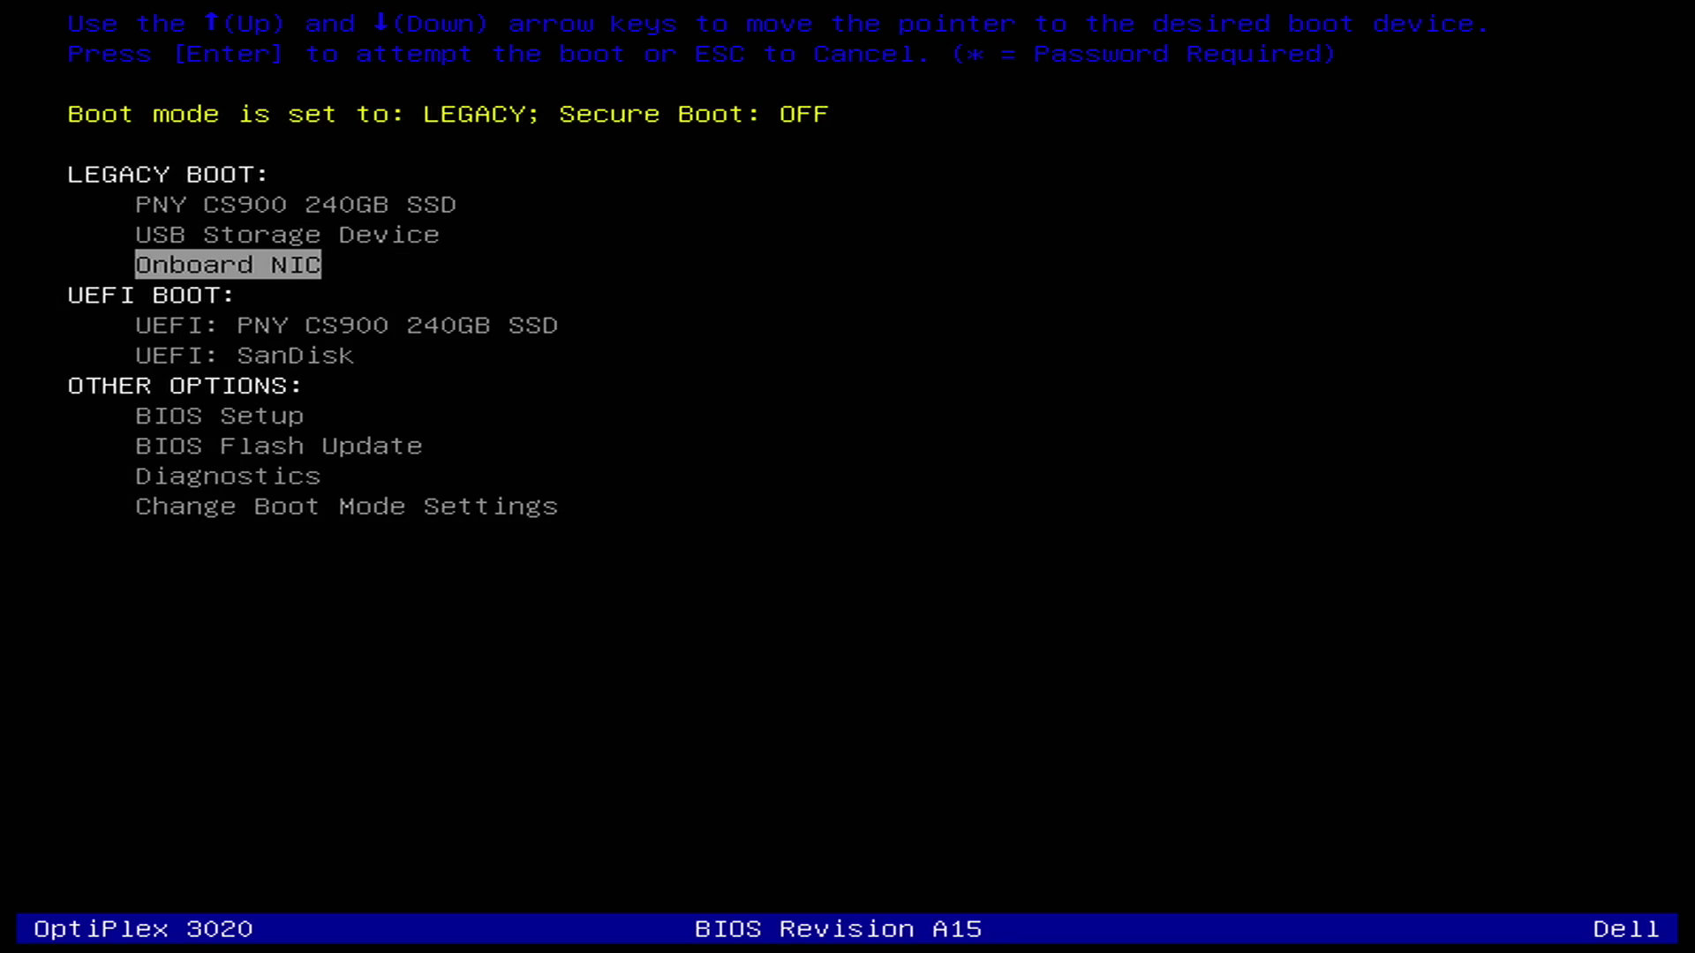
{"action": "key", "text": "Down"}
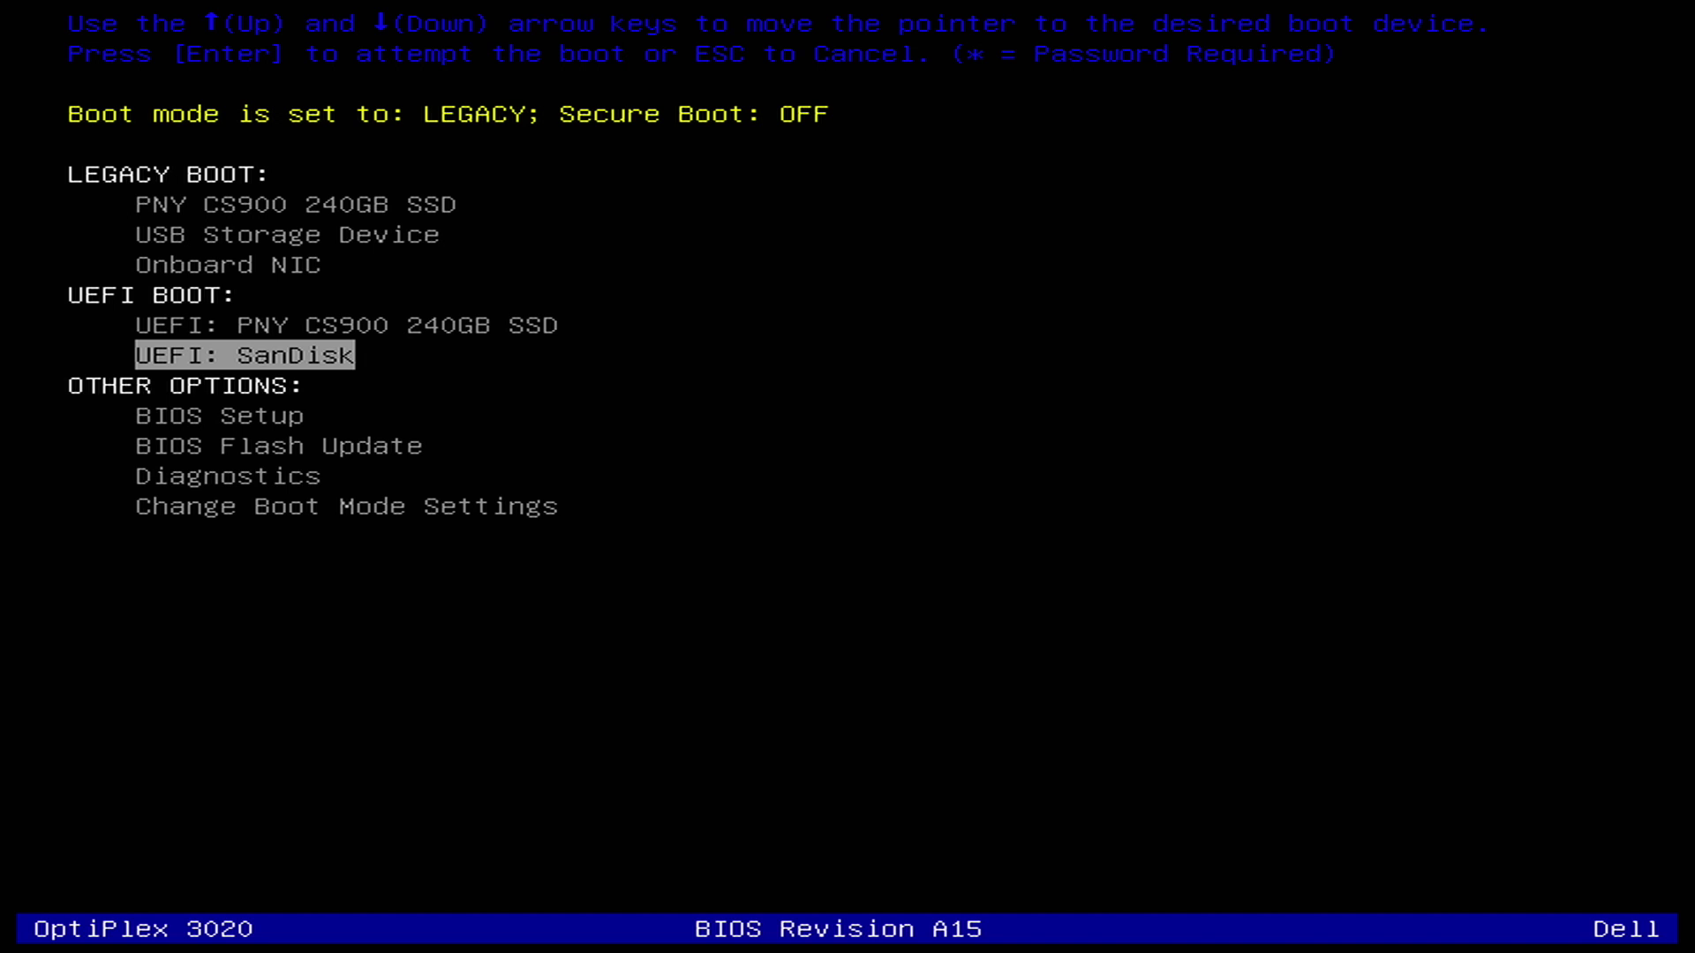
{"action": "key", "text": "Return"}
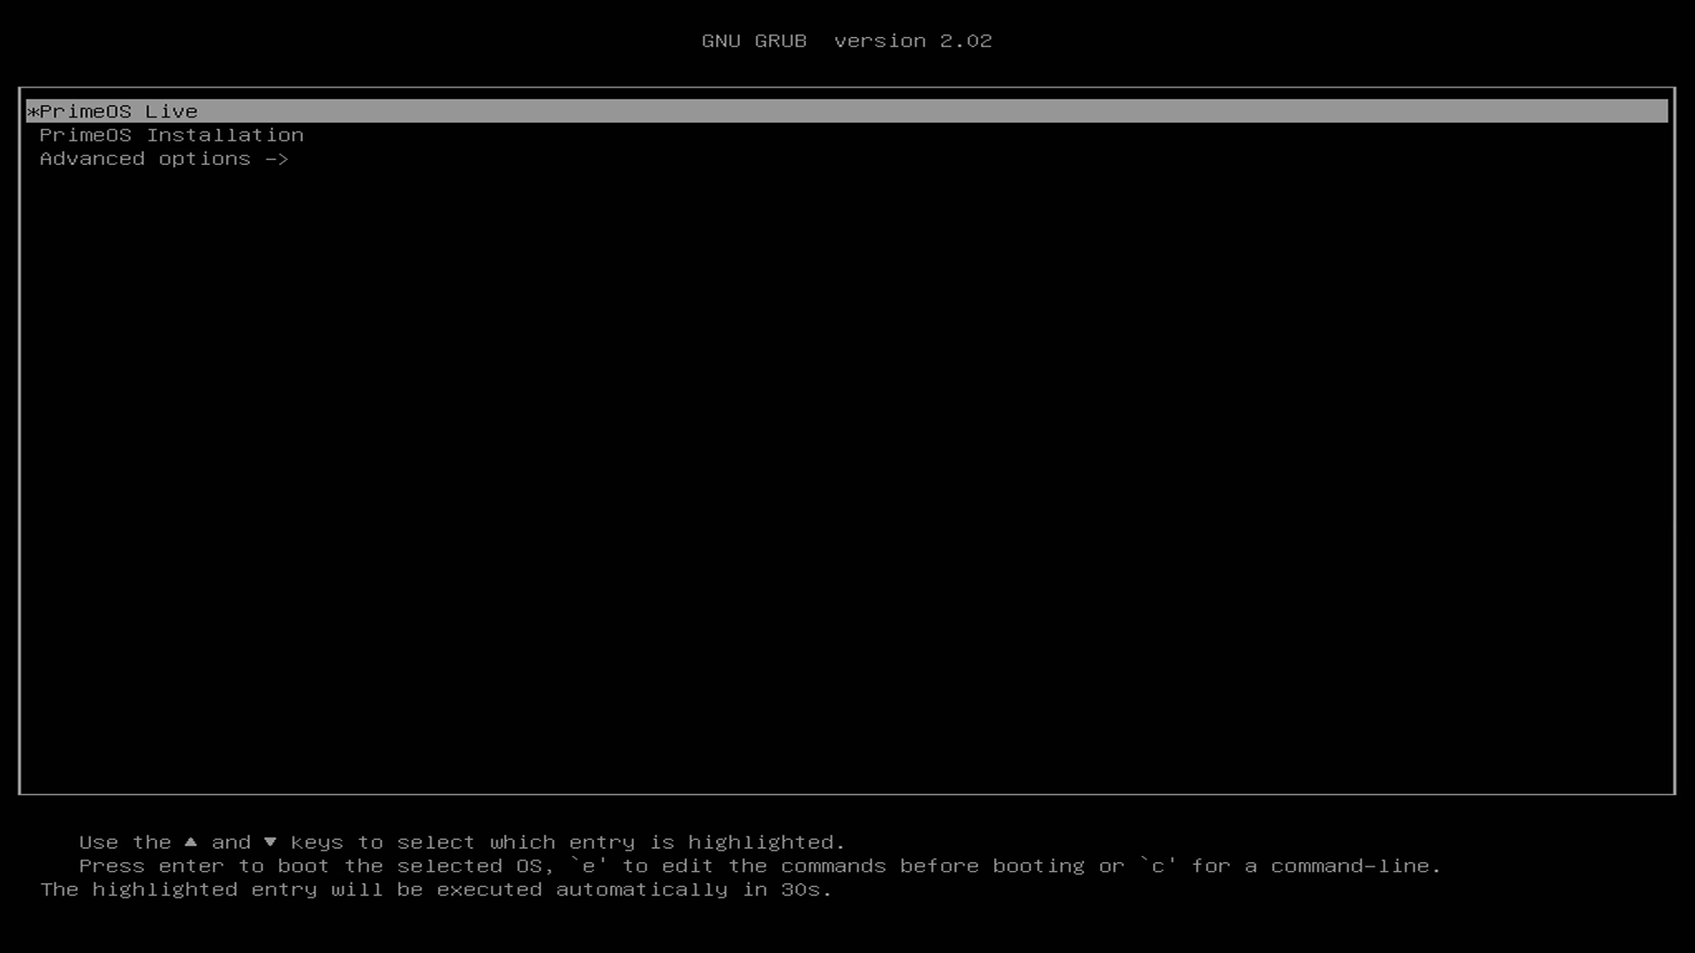
Enter GRUB's Advanced options and highlight PrimeOS Auto Install to specified harddisk.
{"action": "key", "text": "Down"}
{"action": "key", "text": "Down"}
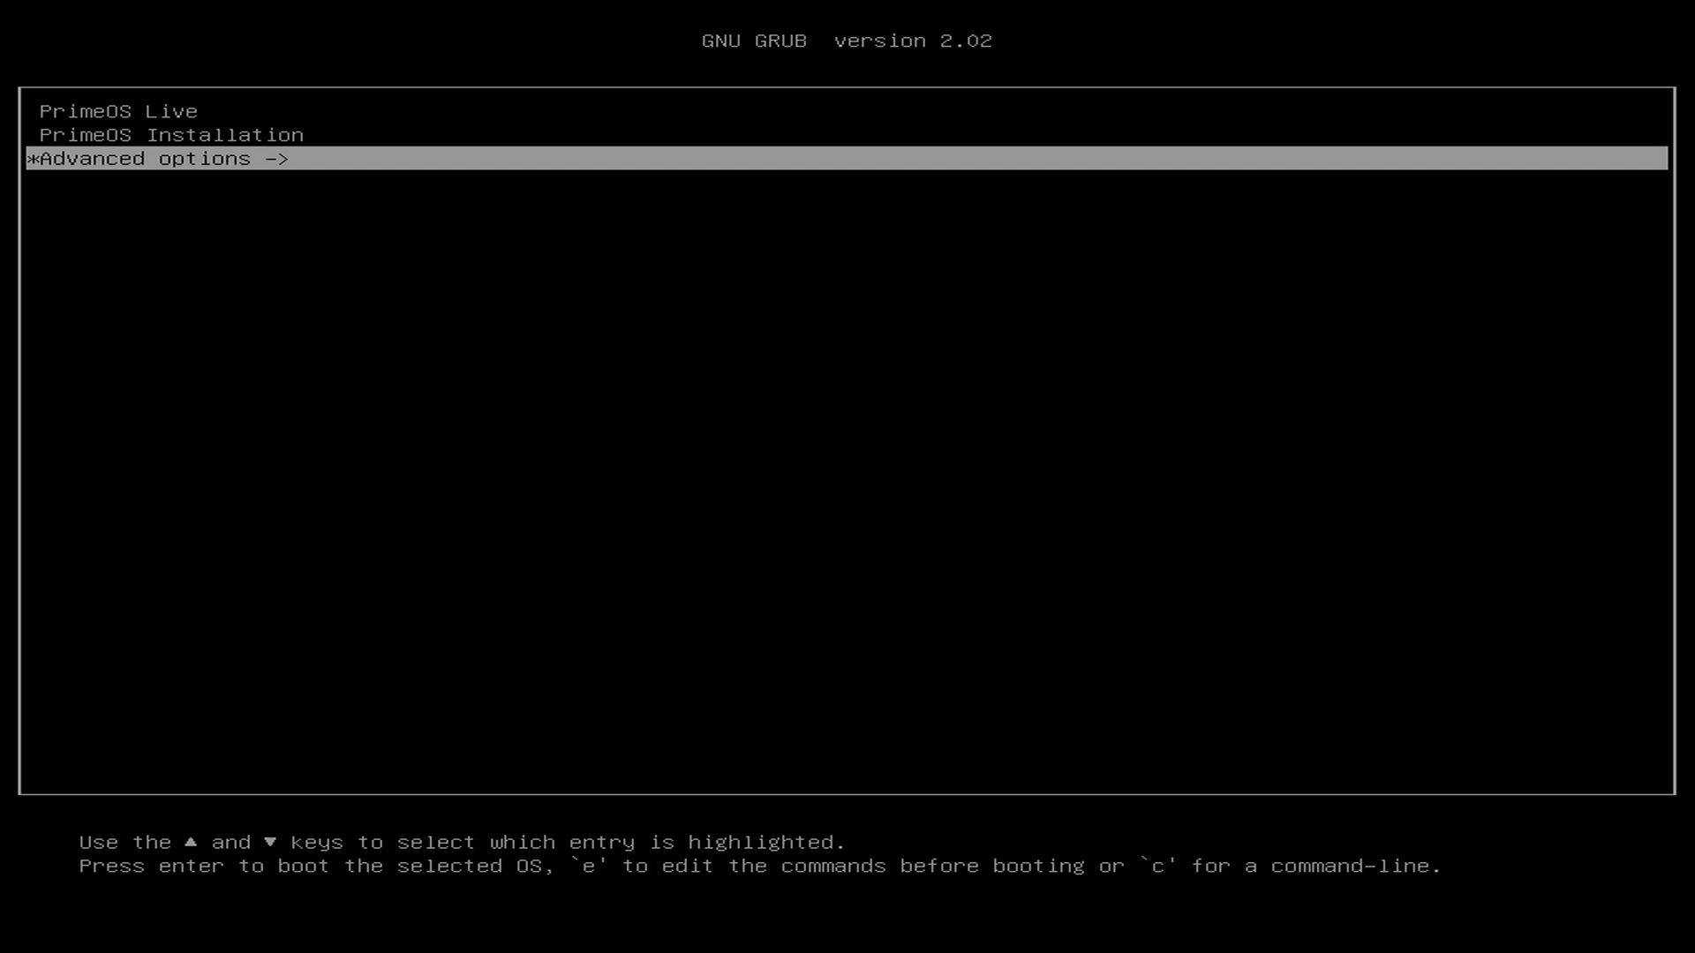
{"action": "key", "text": "Return"}
{"action": "key", "text": "Down"}
{"action": "key", "text": "Down"}
{"action": "key", "text": "Down"}
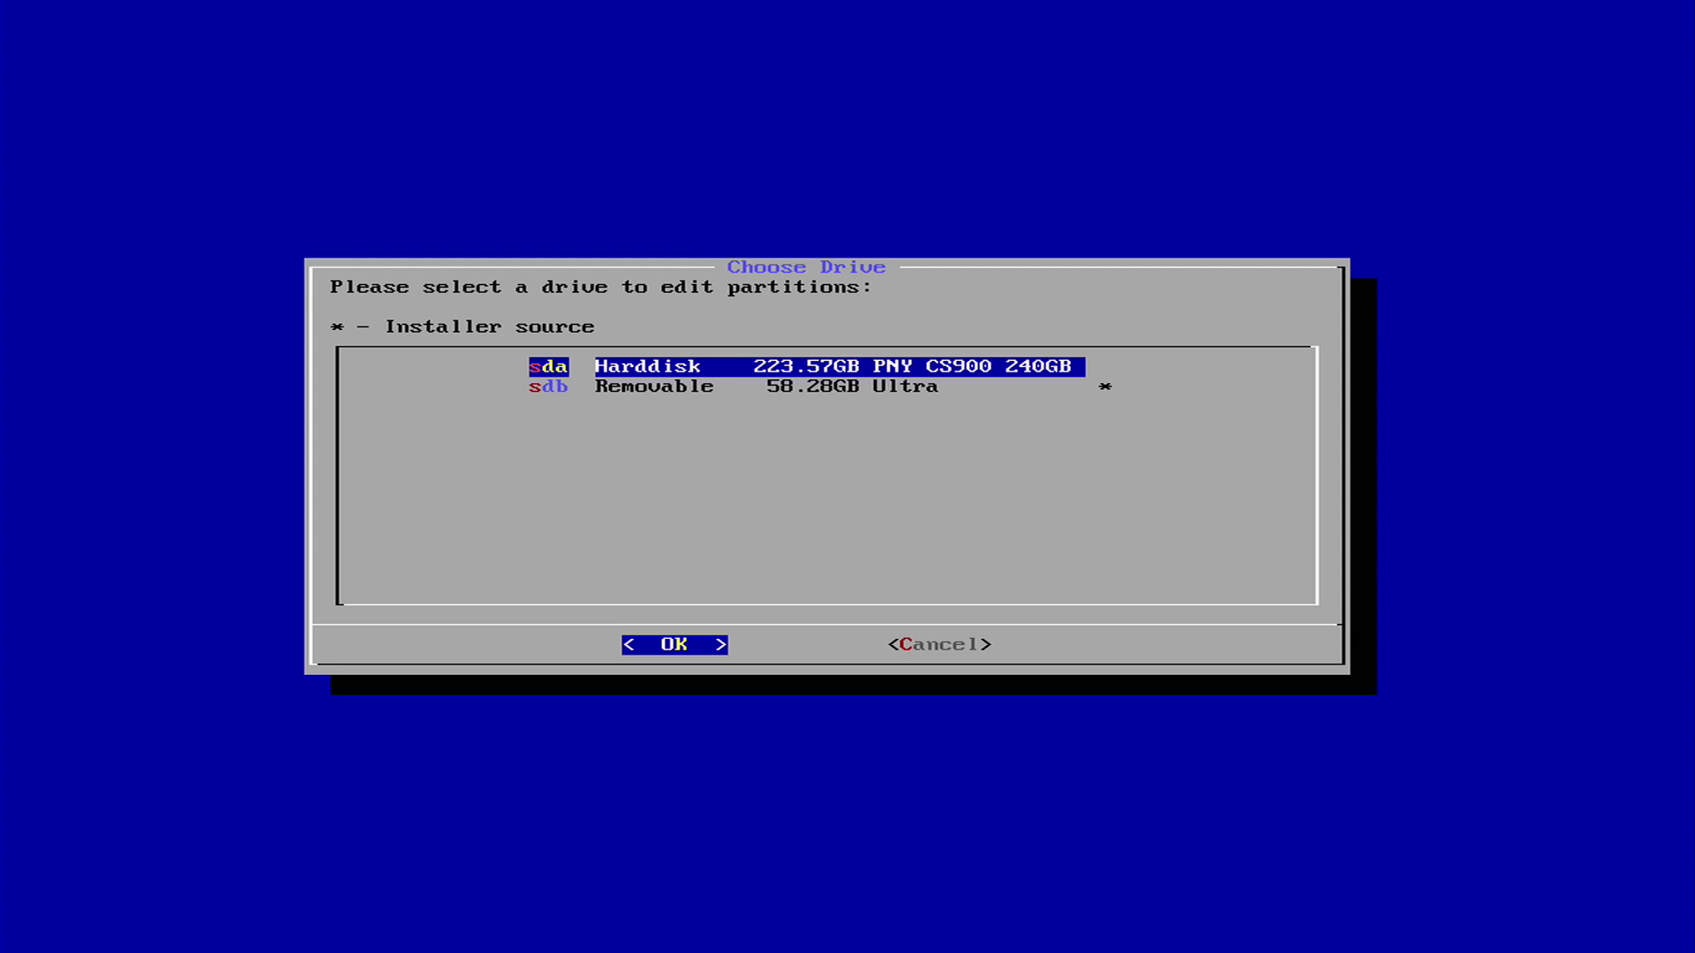
Choose sda (223.57GB PNY CS900) as the install drive and confirm erasing it.
{"action": "key", "text": "Down"}
{"action": "key", "text": "Up"}
{"action": "key", "text": "Down"}
{"action": "key", "text": "Up"}
{"action": "key", "text": "Down"}
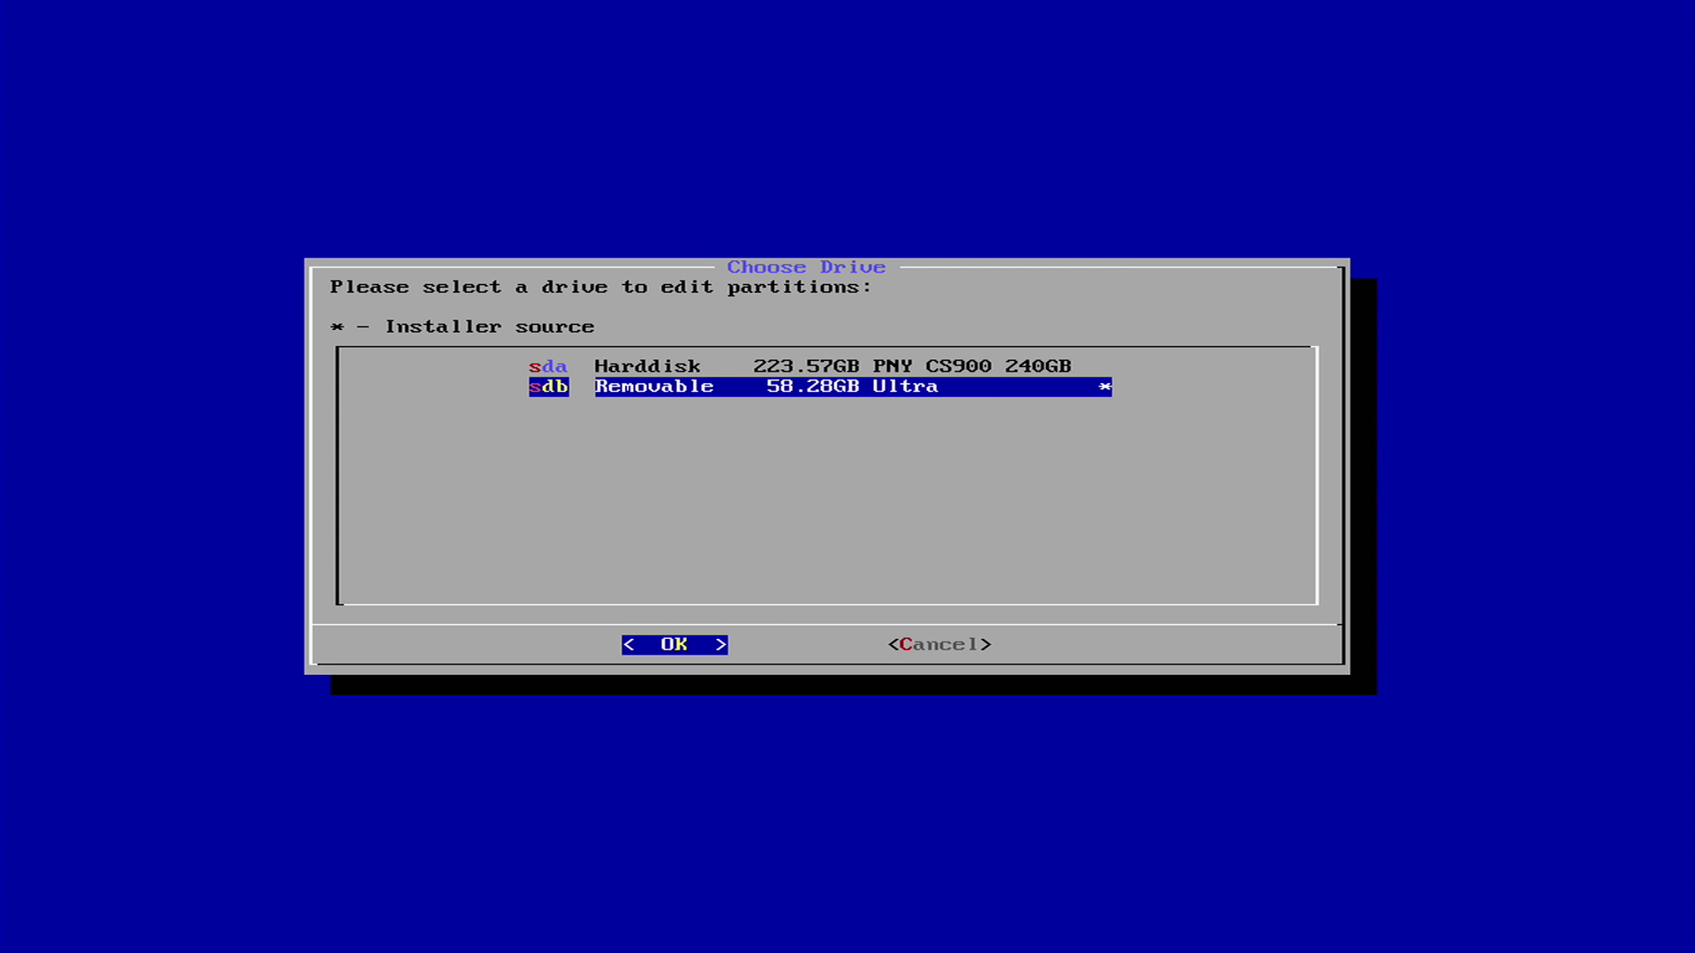
{"action": "key", "text": "Up"}
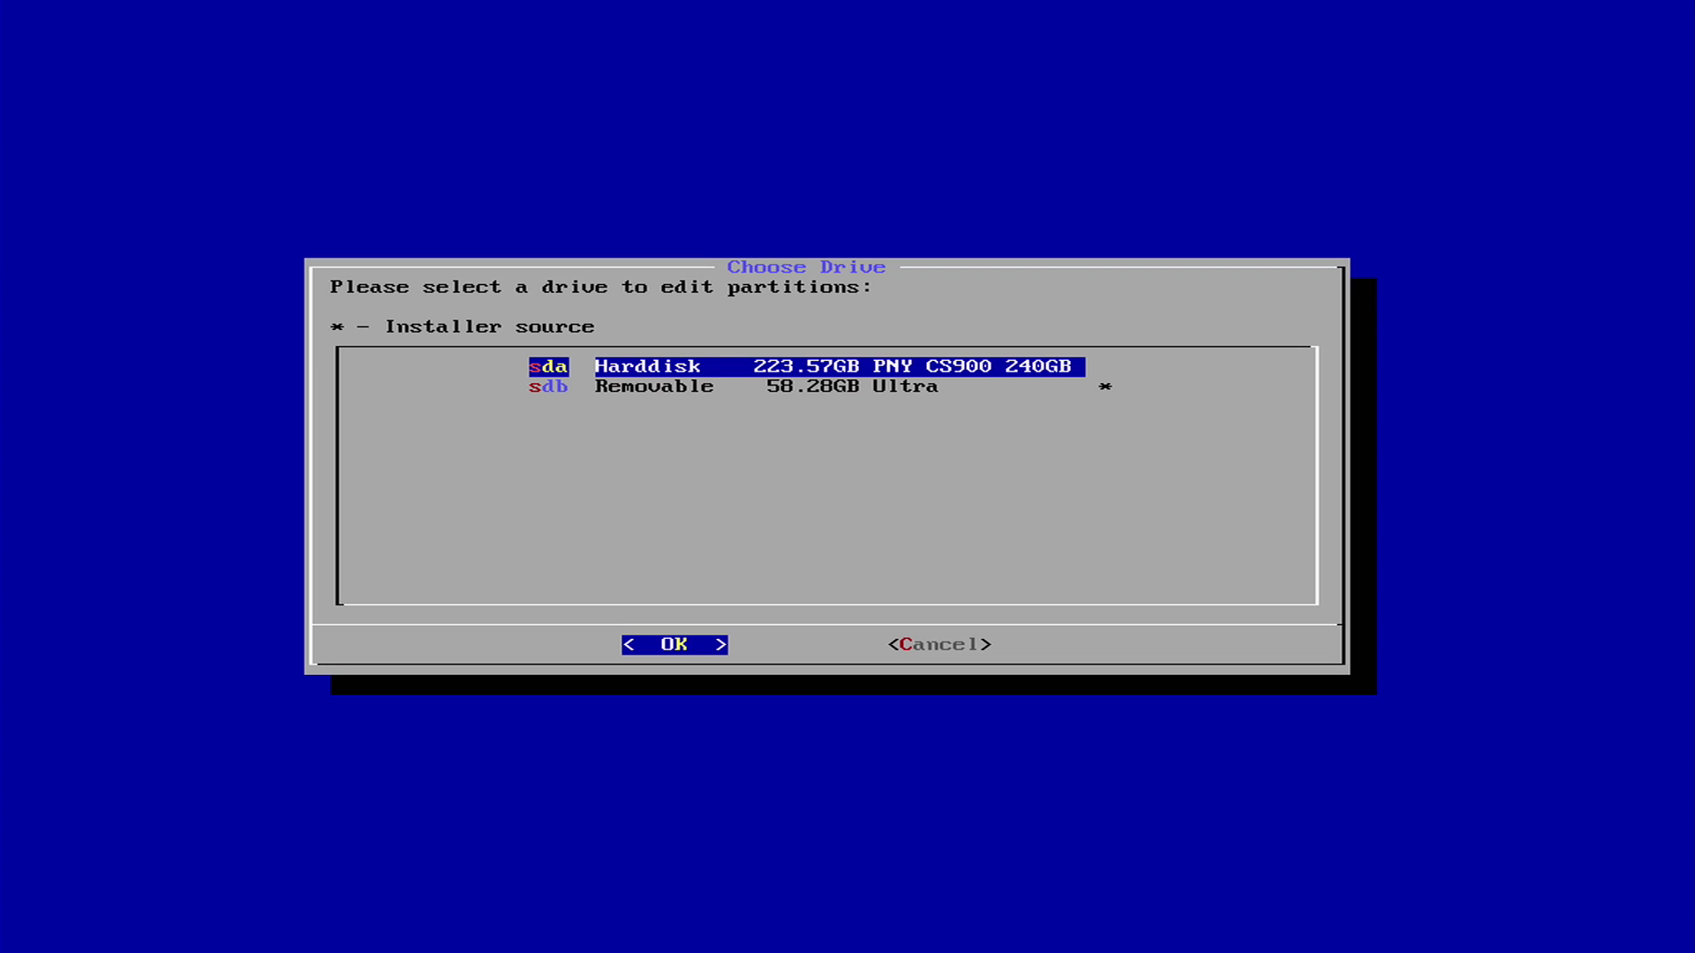
{"action": "key", "text": "Return"}
{"action": "key", "text": "Left"}
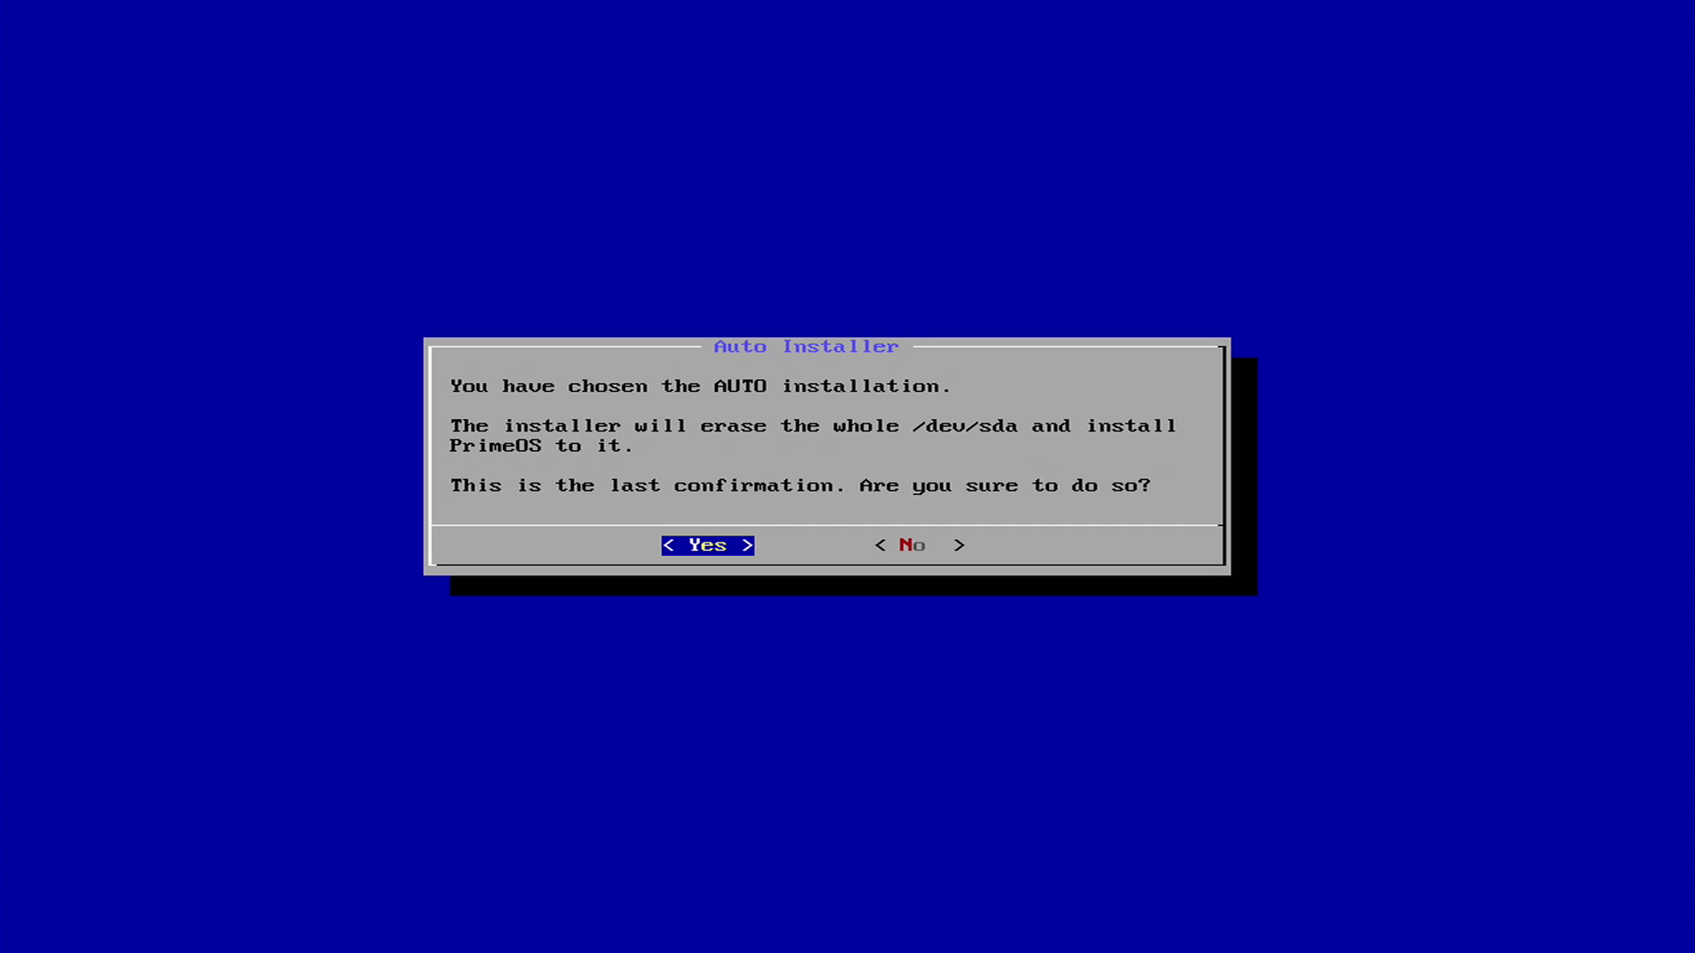
{"action": "key", "text": "Return"}
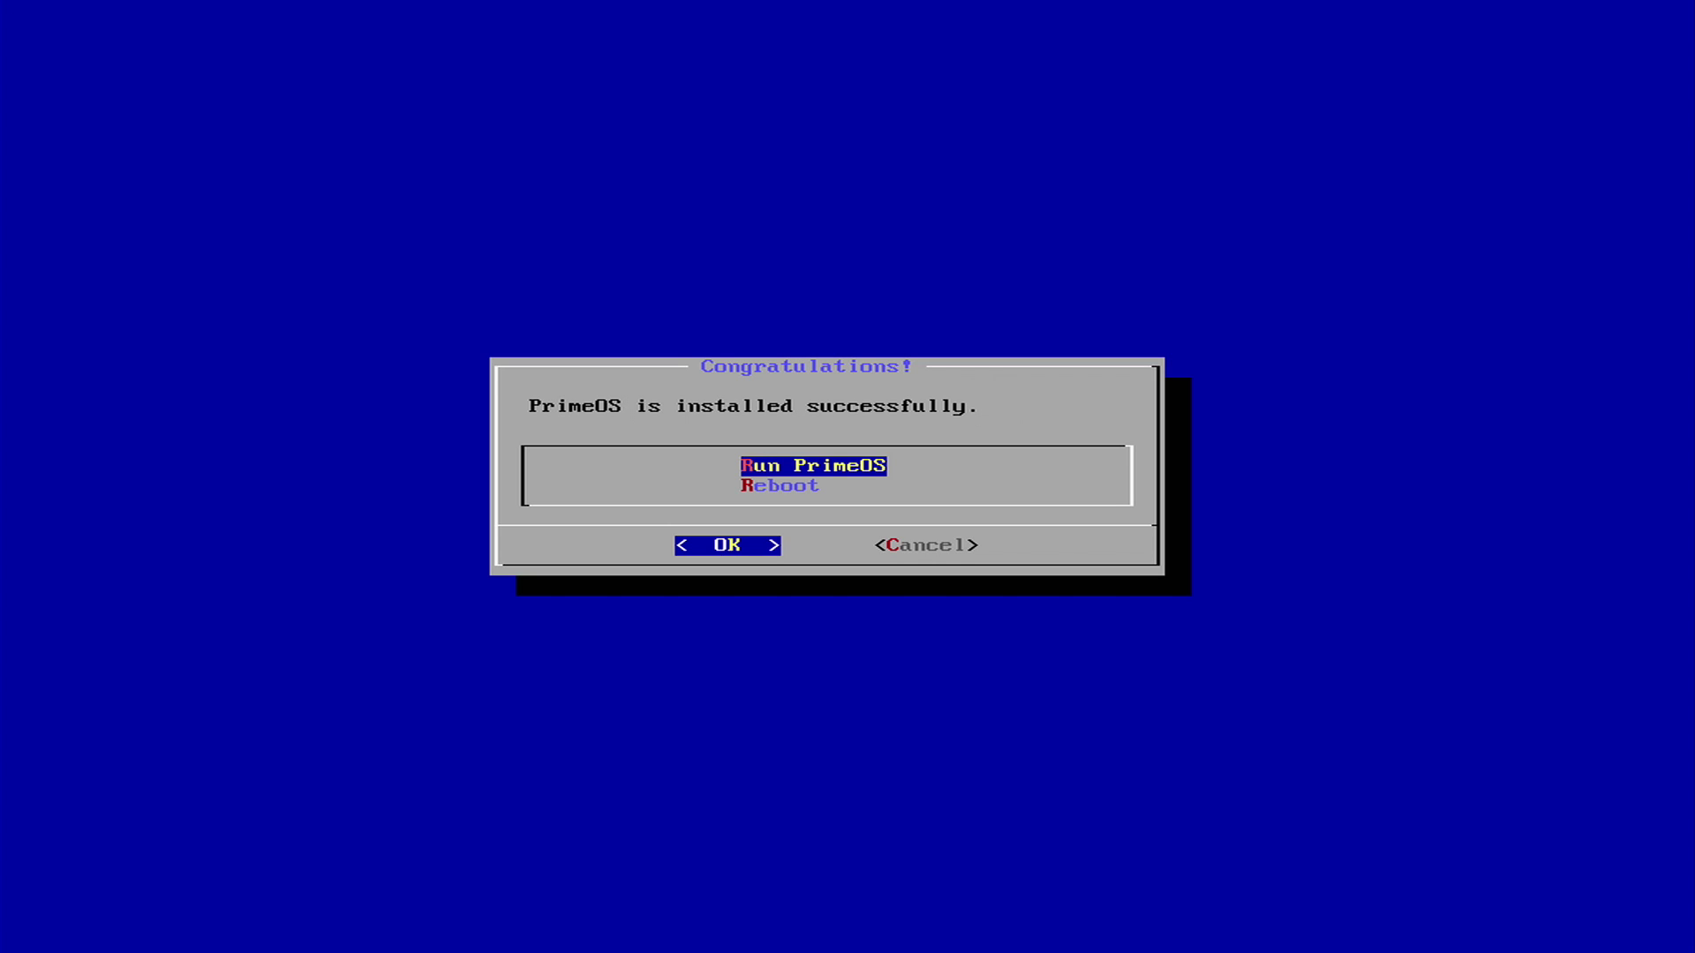
Choose Reboot in the Congratulations dialog to restart into the newly installed PrimeOS.
{"action": "key", "text": "Down"}
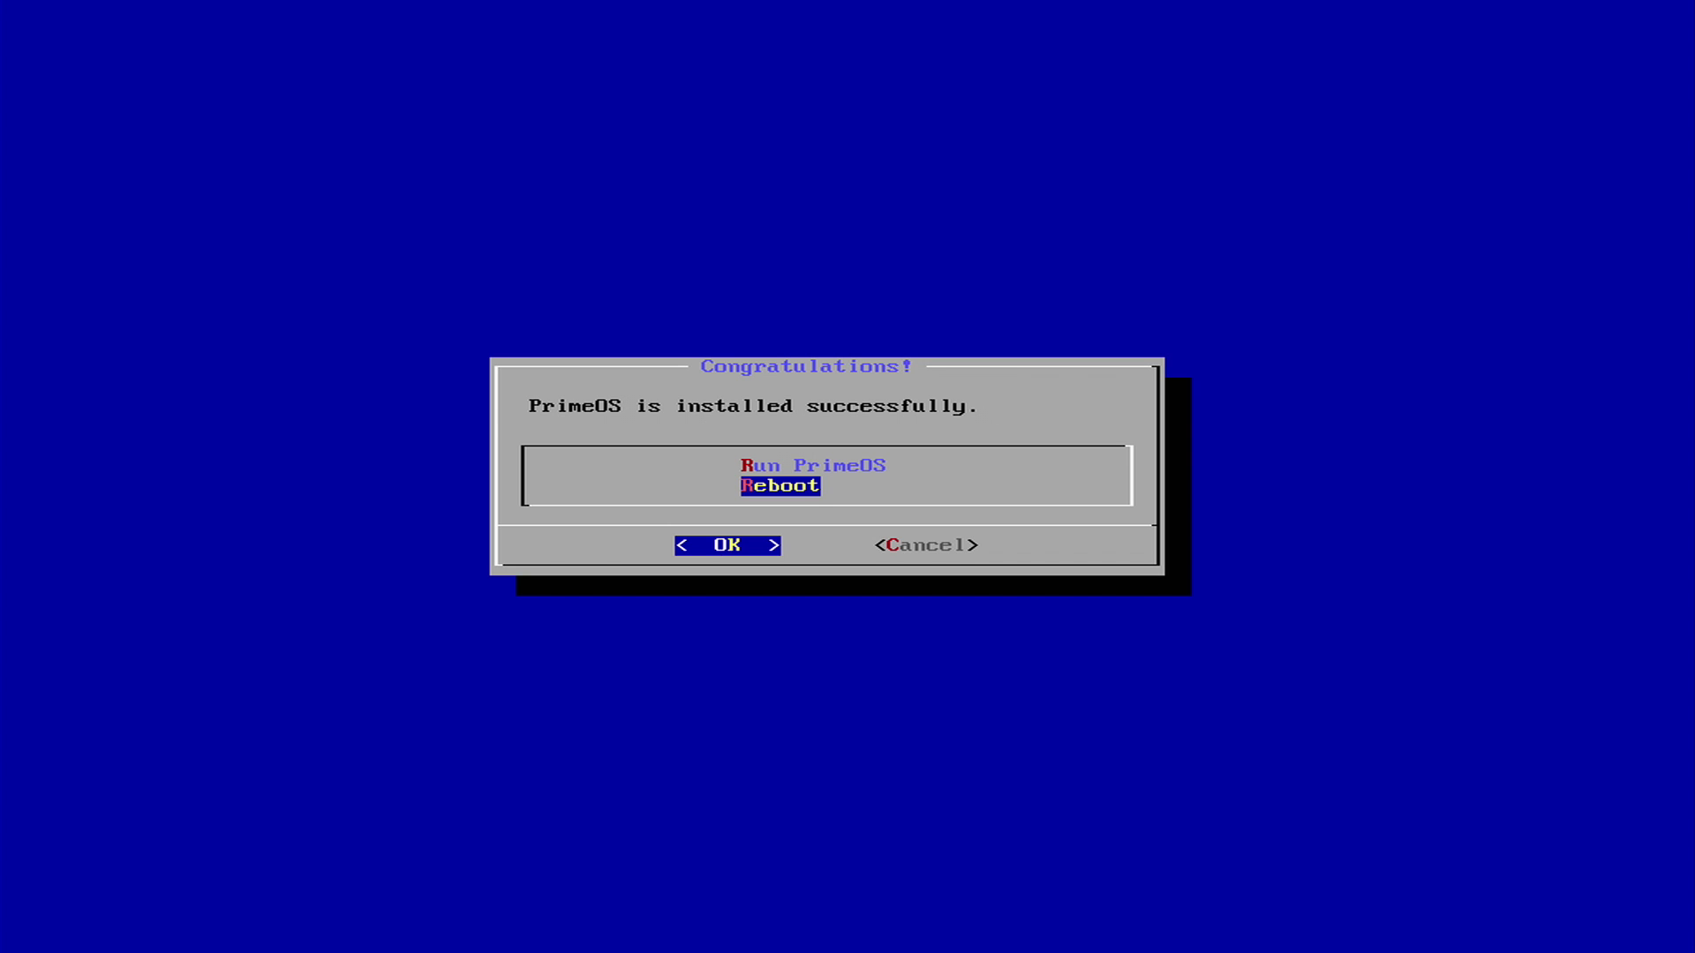
{"action": "key", "text": "Up"}
{"action": "key", "text": "Down"}
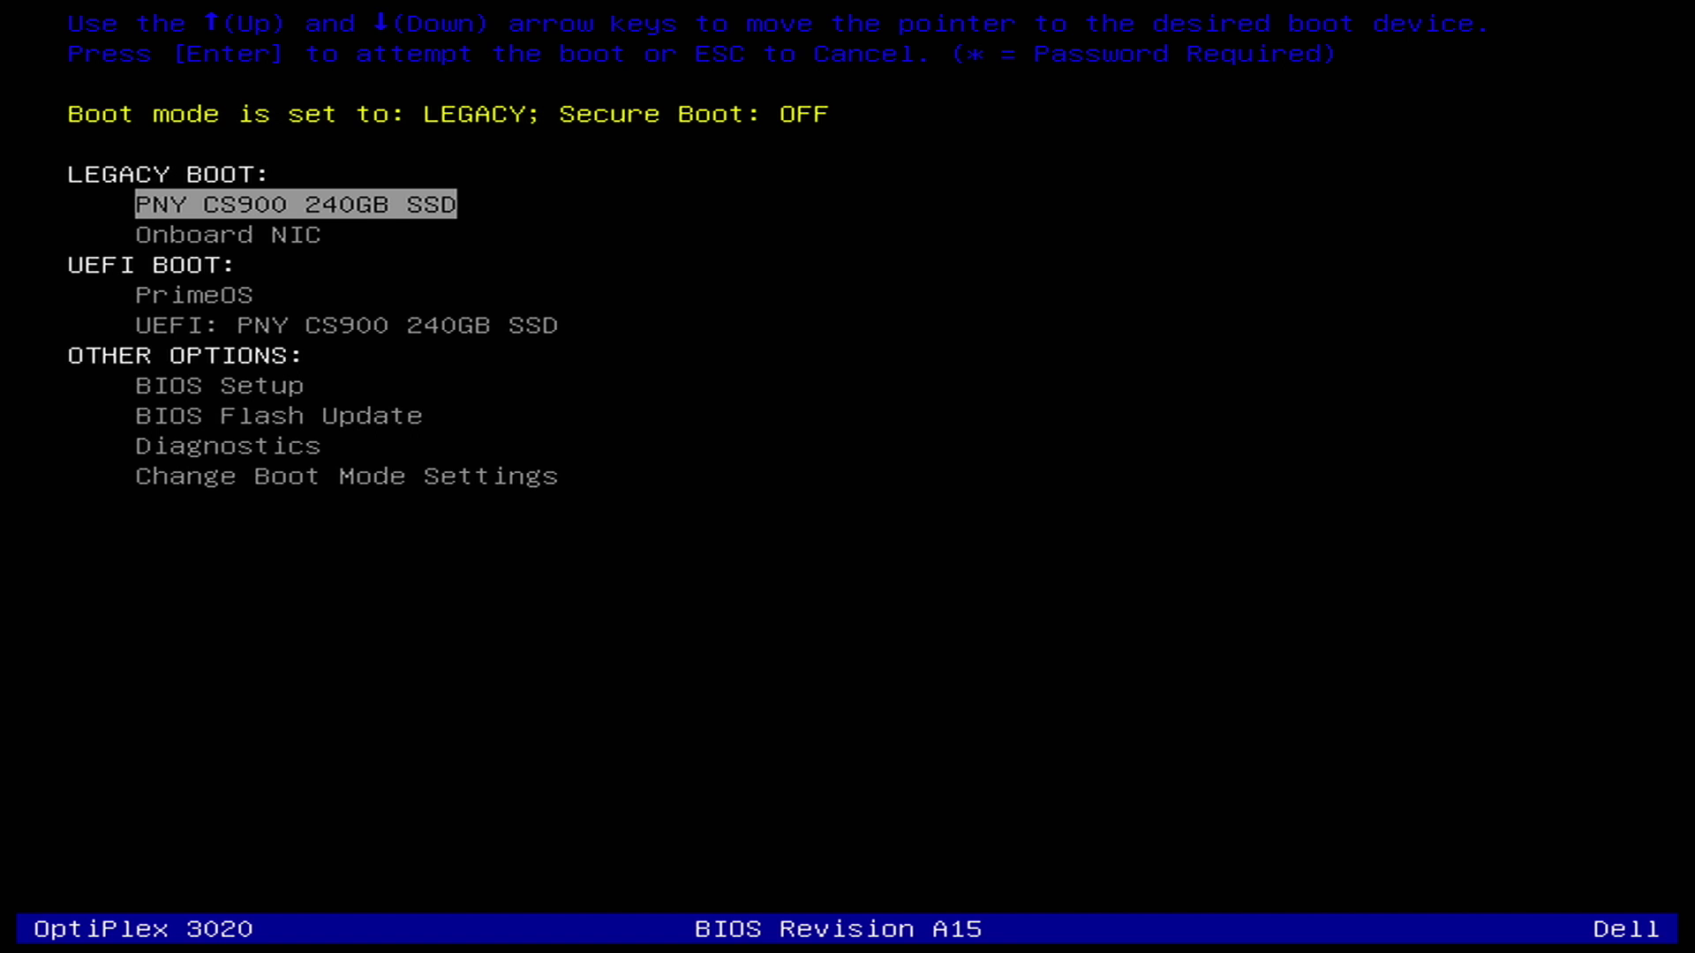
{"action": "key", "text": "Down"}
{"action": "key", "text": "Down"}
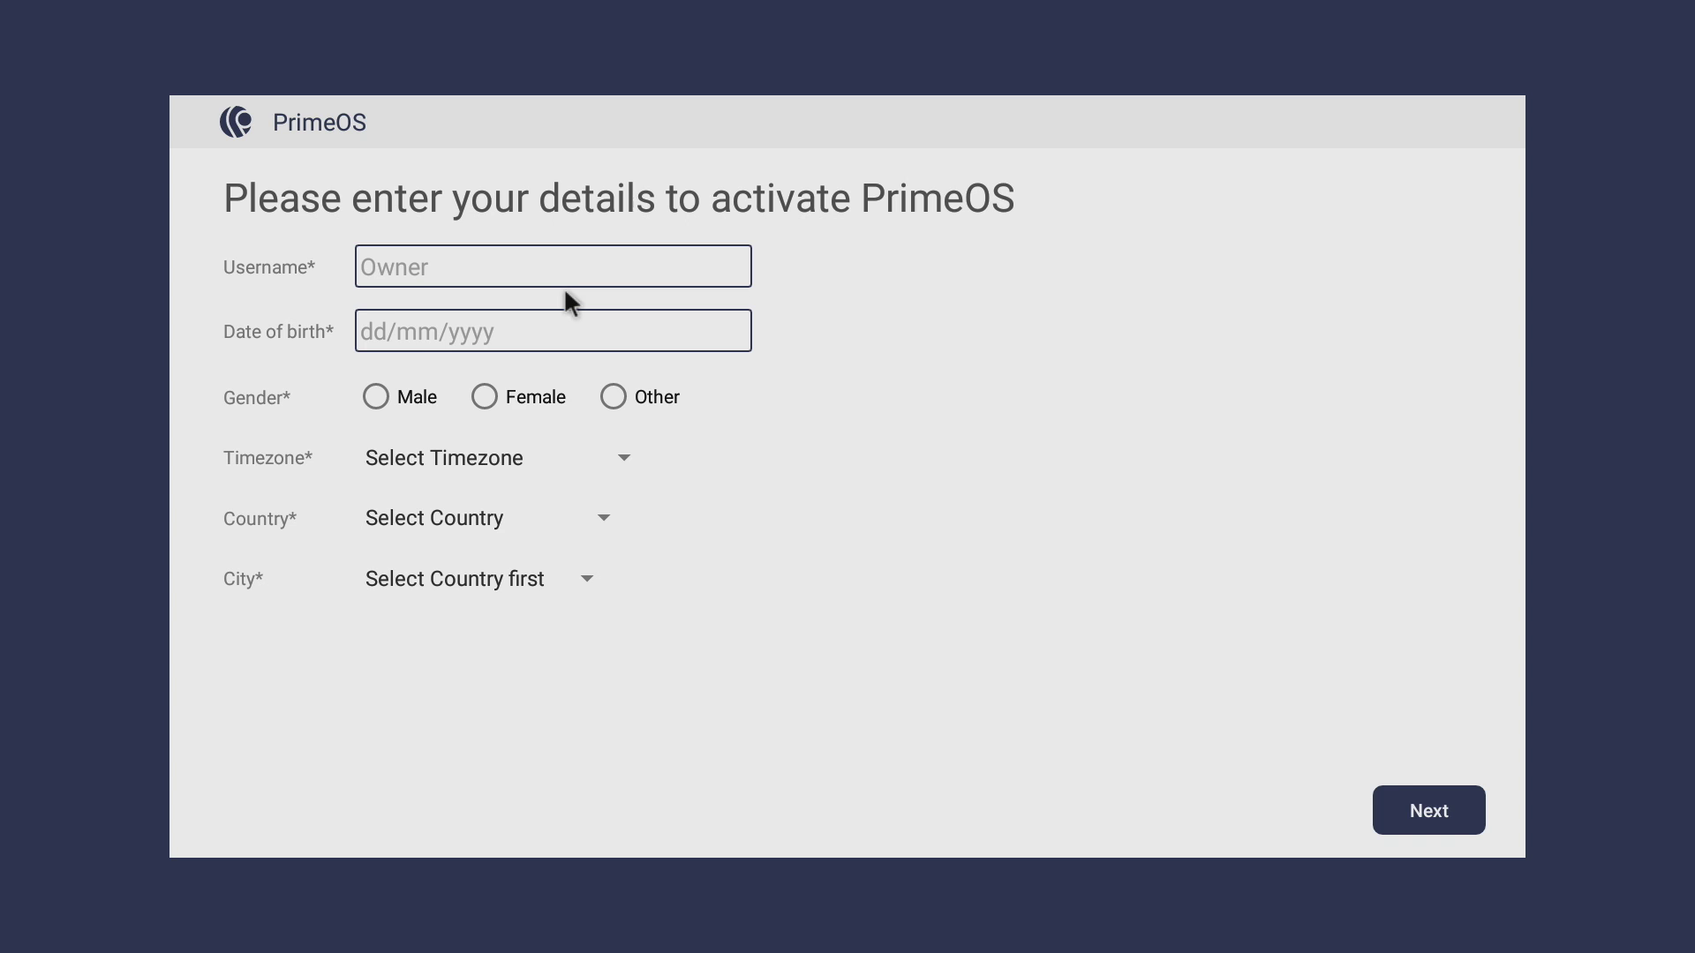
Open the Google Play Store and scroll through its home page of game and app rows.
{"action": "left_click", "coordinate": [586, 265]}
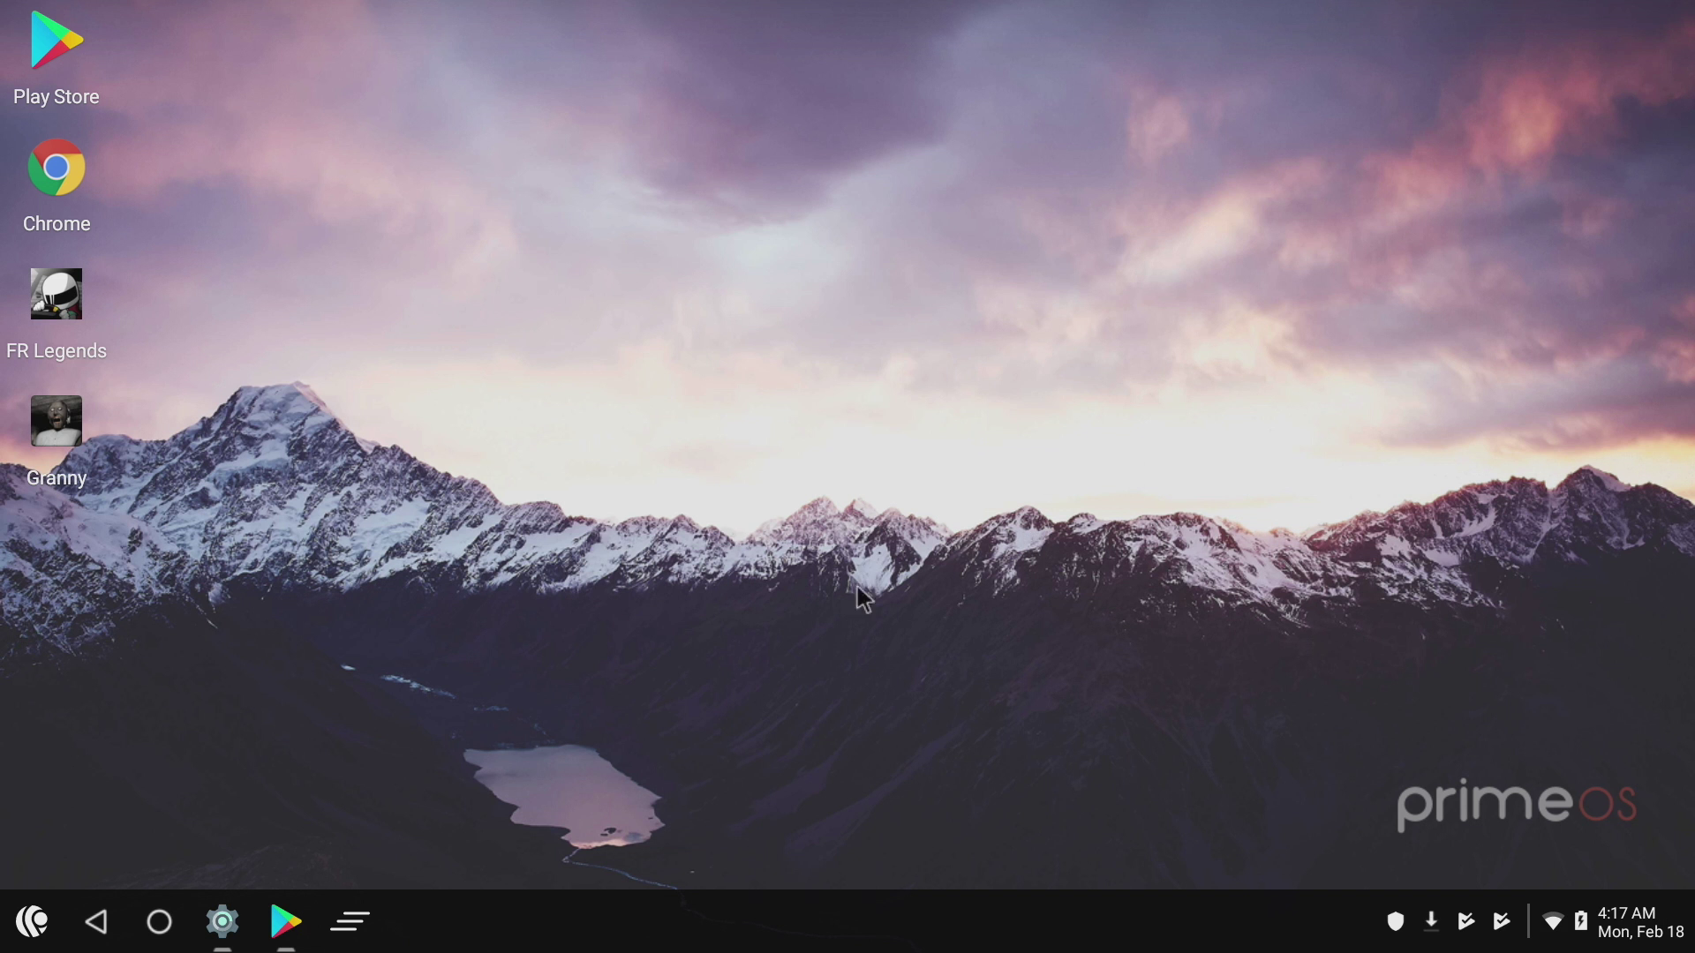
{"action": "left_click", "coordinate": [285, 923]}
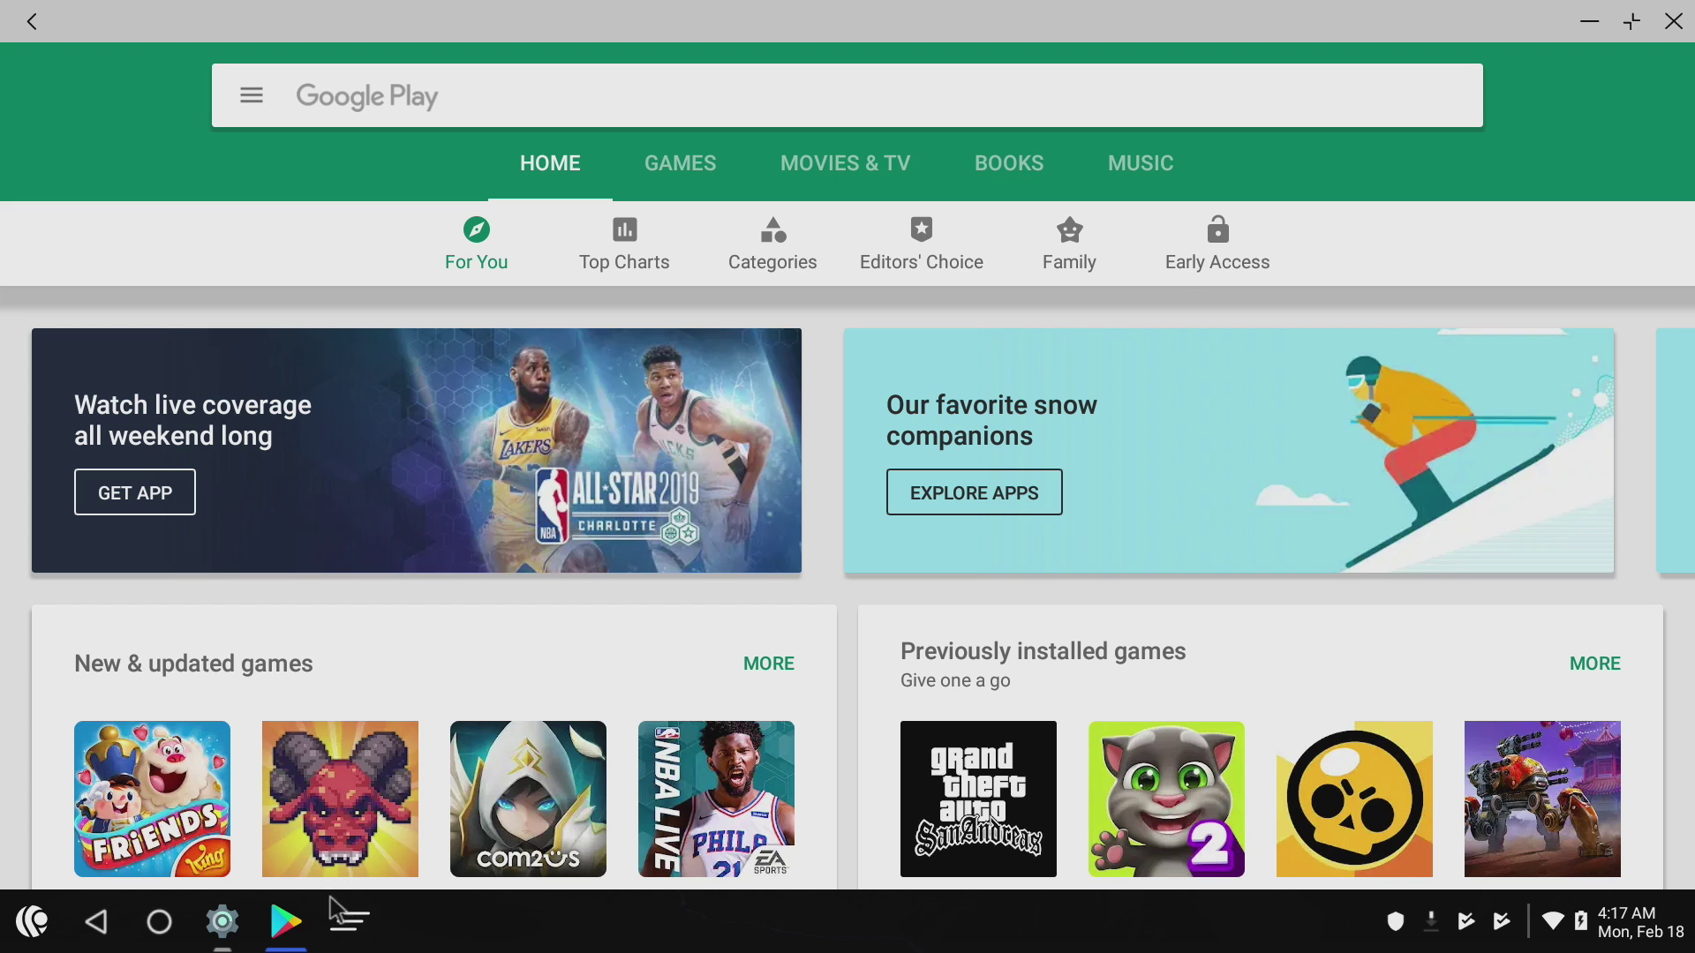
{"action": "scroll", "coordinate": [1162, 309], "scroll_direction": "down", "scroll_amount": 5}
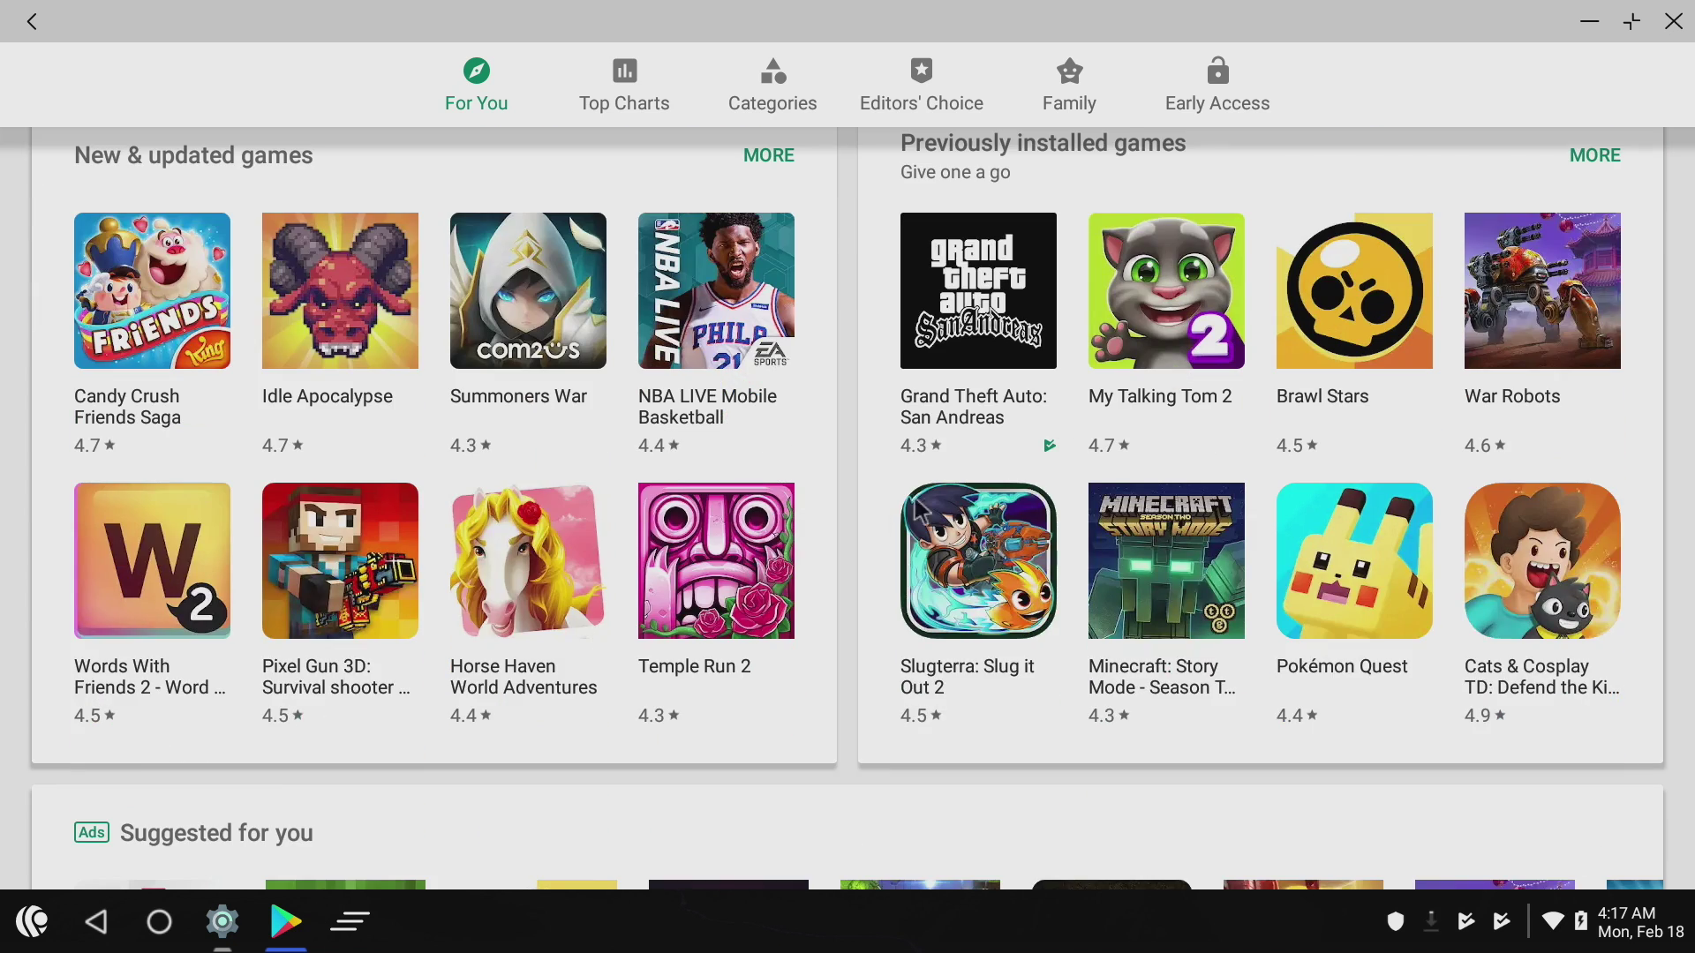
{"action": "scroll", "coordinate": [1094, 484], "scroll_direction": "down", "scroll_amount": 4}
{"action": "scroll", "coordinate": [1094, 486], "scroll_direction": "down", "scroll_amount": 6}
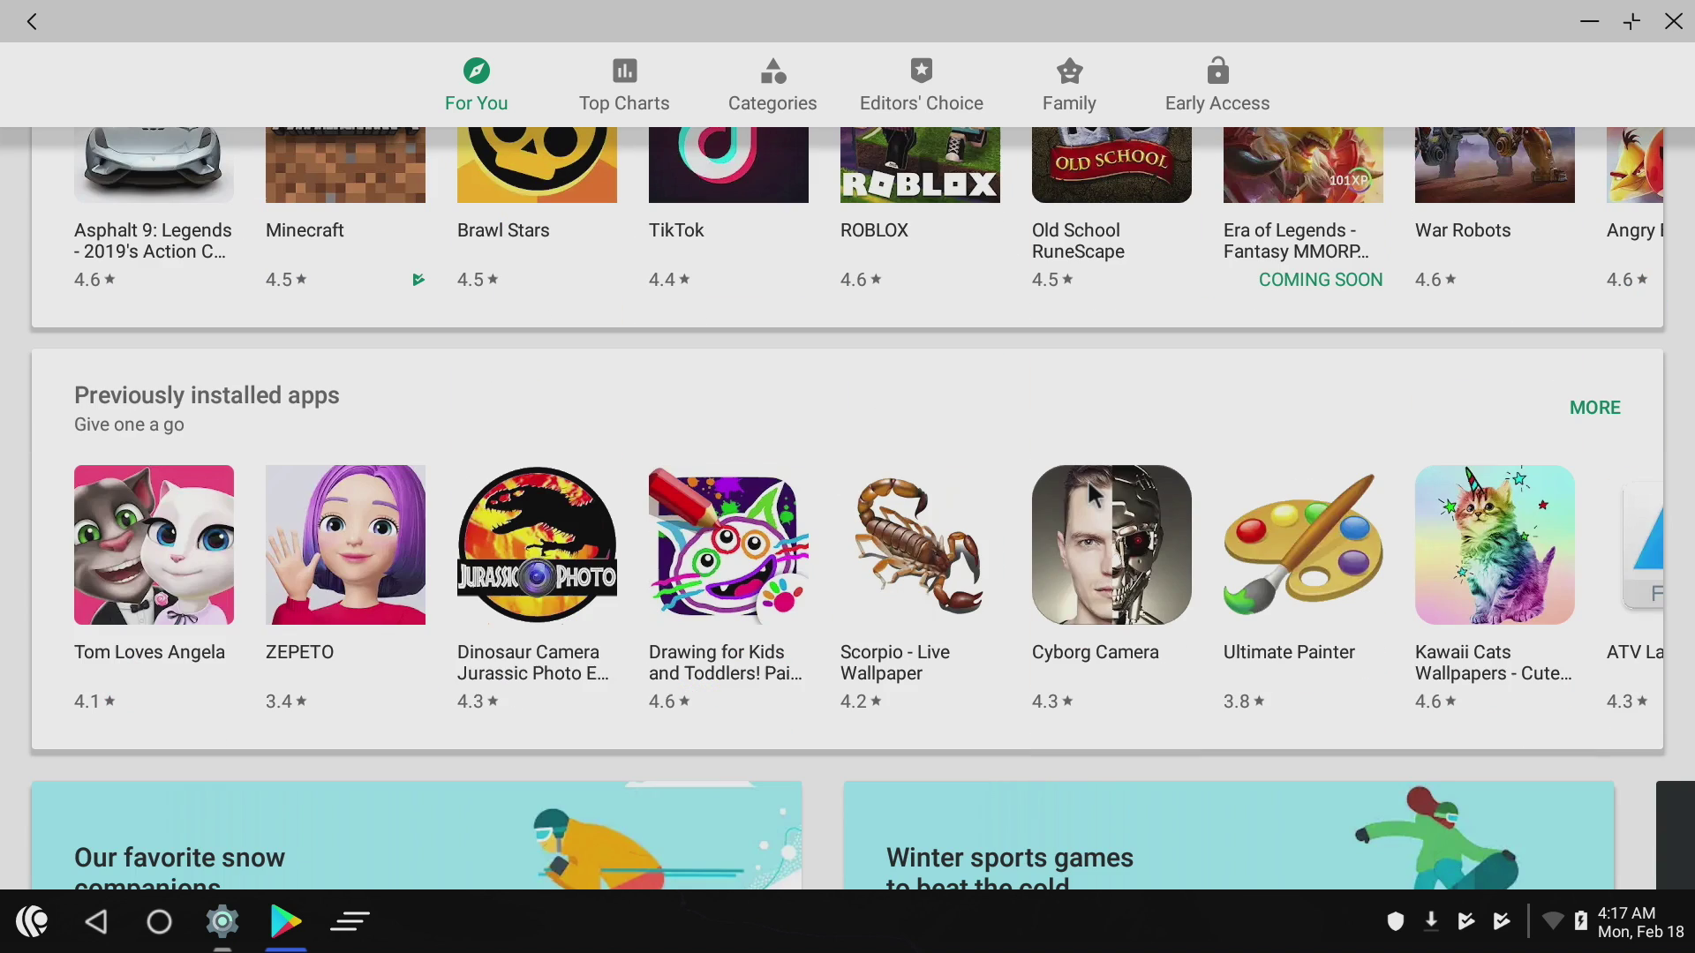
{"action": "scroll", "coordinate": [1095, 493], "scroll_direction": "down", "scroll_amount": 10}
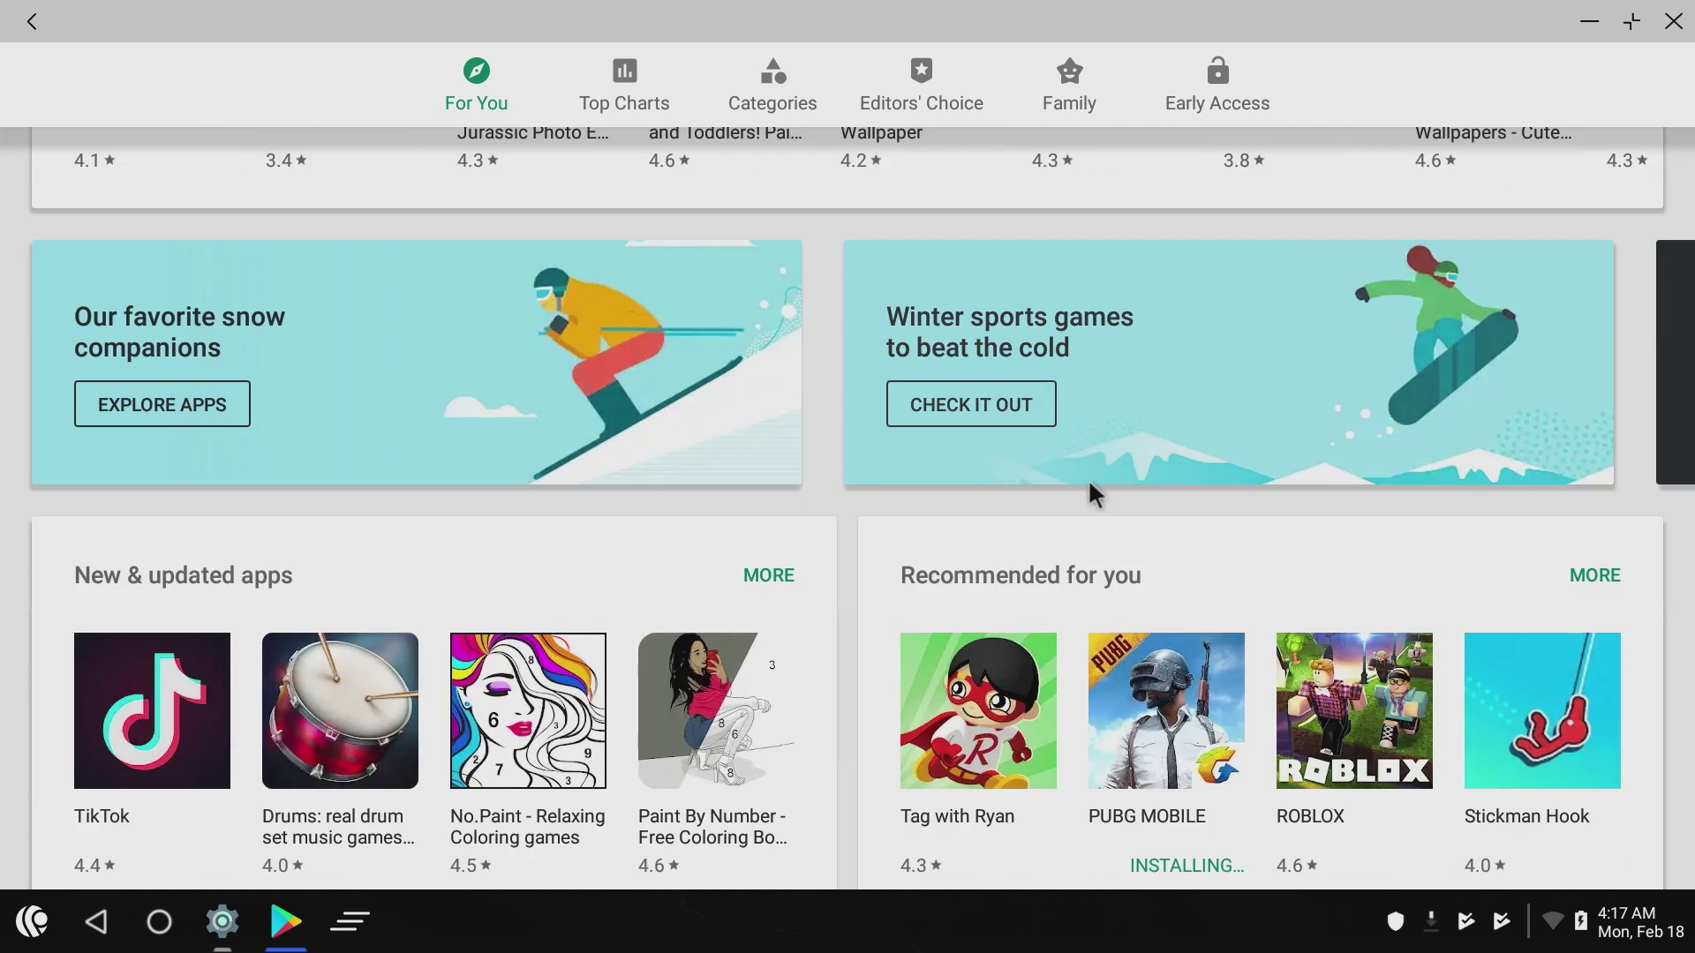
{"action": "scroll", "coordinate": [1094, 493], "scroll_direction": "down", "scroll_amount": 2}
{"action": "scroll", "coordinate": [1093, 495], "scroll_direction": "up", "scroll_amount": 5}
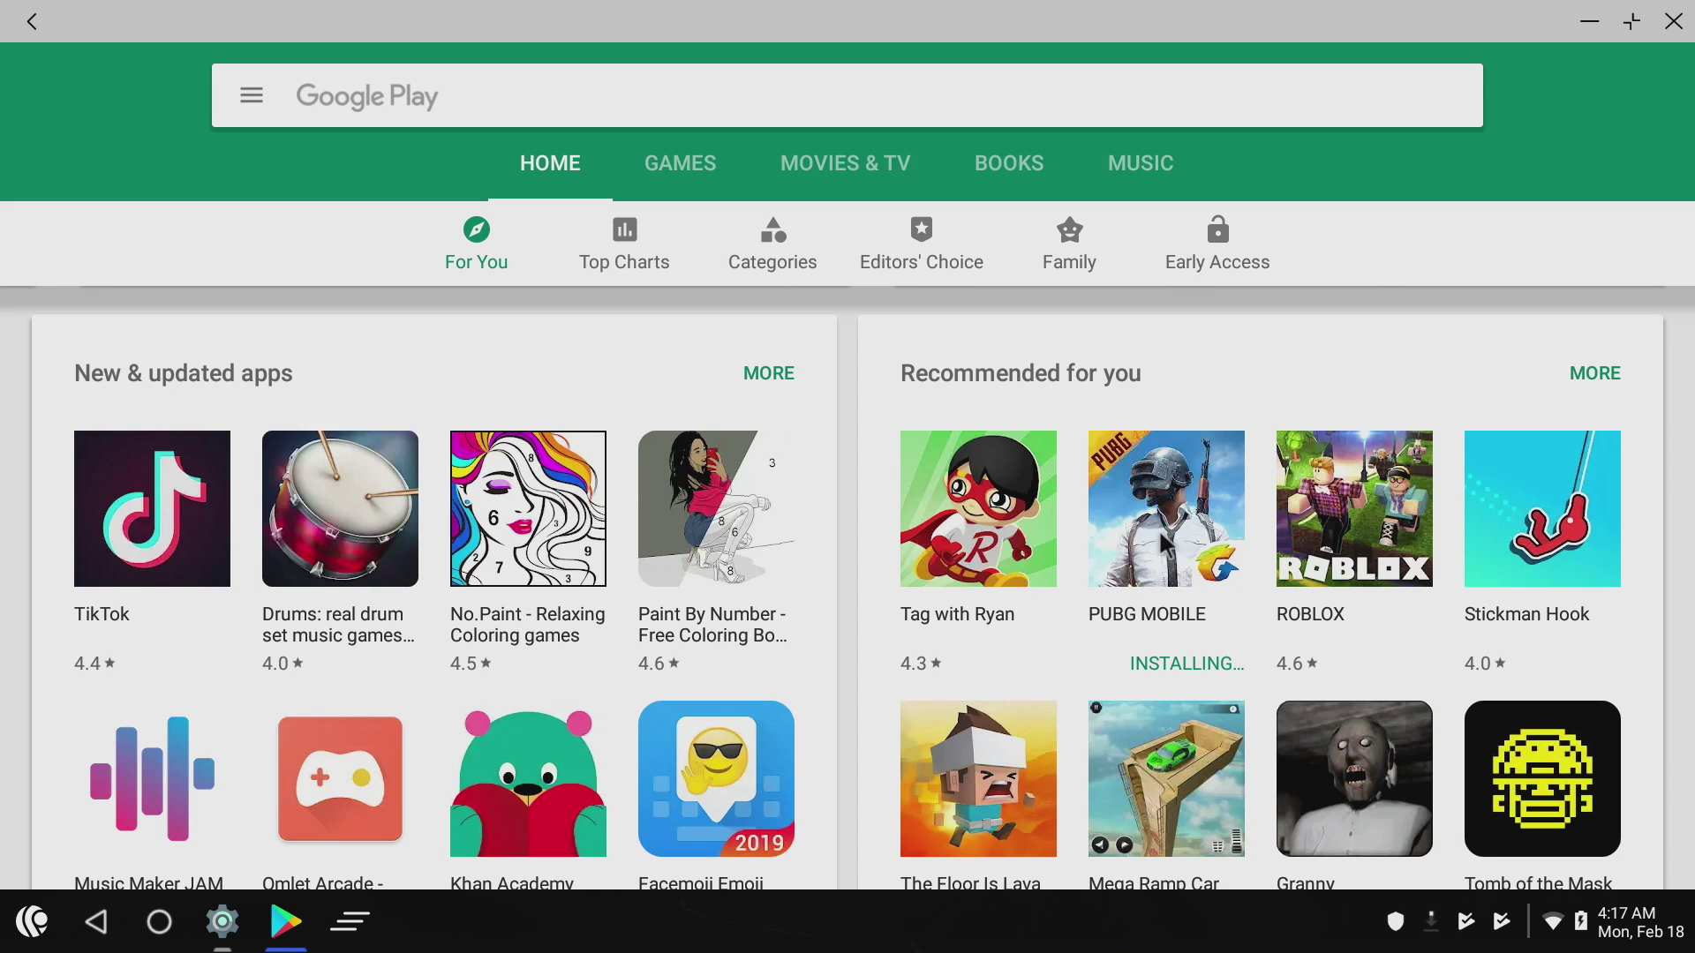
{"action": "scroll", "coordinate": [1160, 540], "scroll_direction": "down", "scroll_amount": 10}
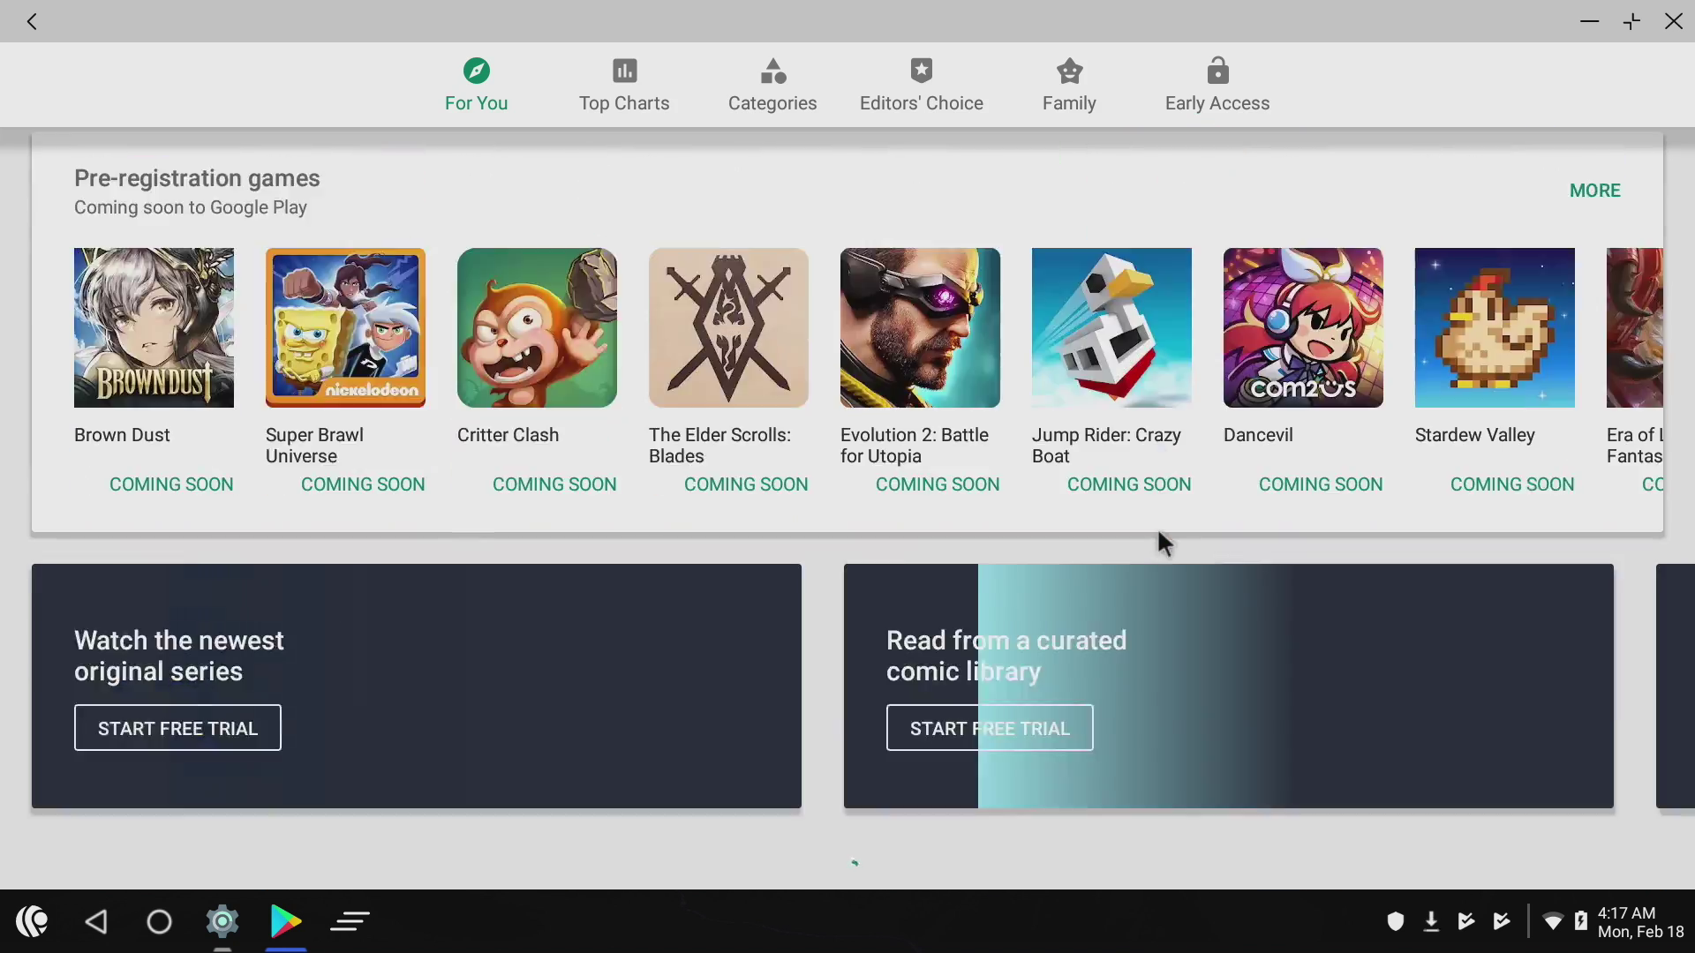
{"action": "scroll", "coordinate": [1160, 541], "scroll_direction": "down", "scroll_amount": 5}
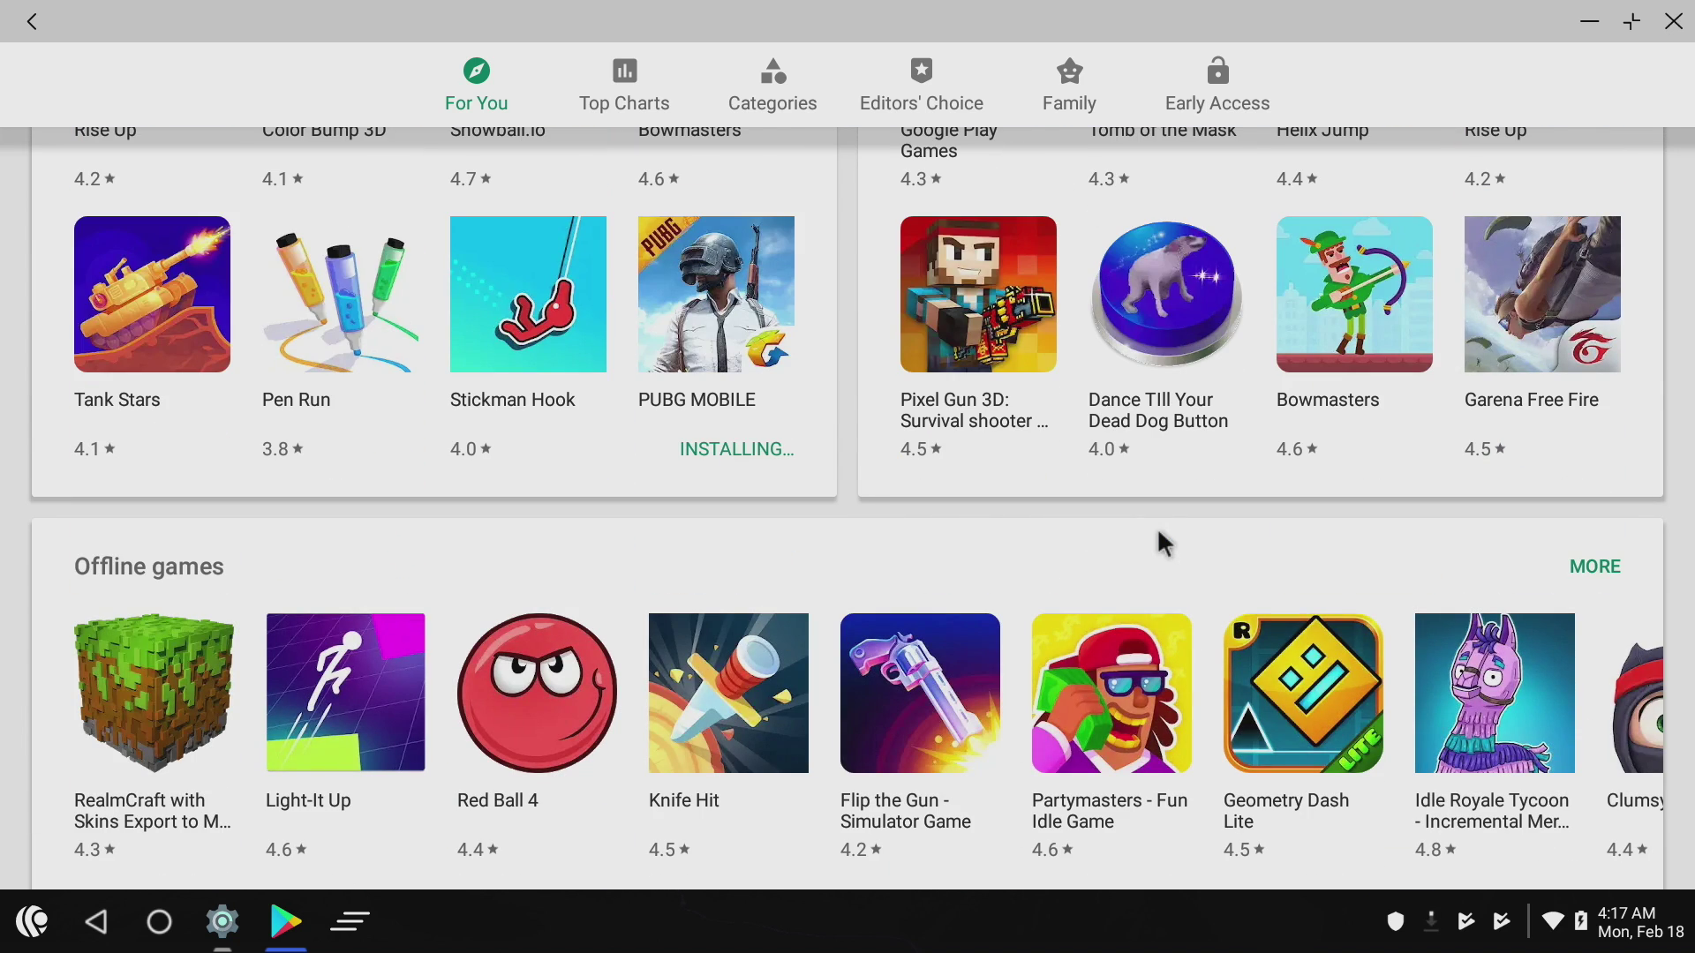
Close the Play Store and switch Wi-Fi on in Settings.
{"action": "right_click", "coordinate": [1157, 526]}
{"action": "left_click", "coordinate": [32, 921]}
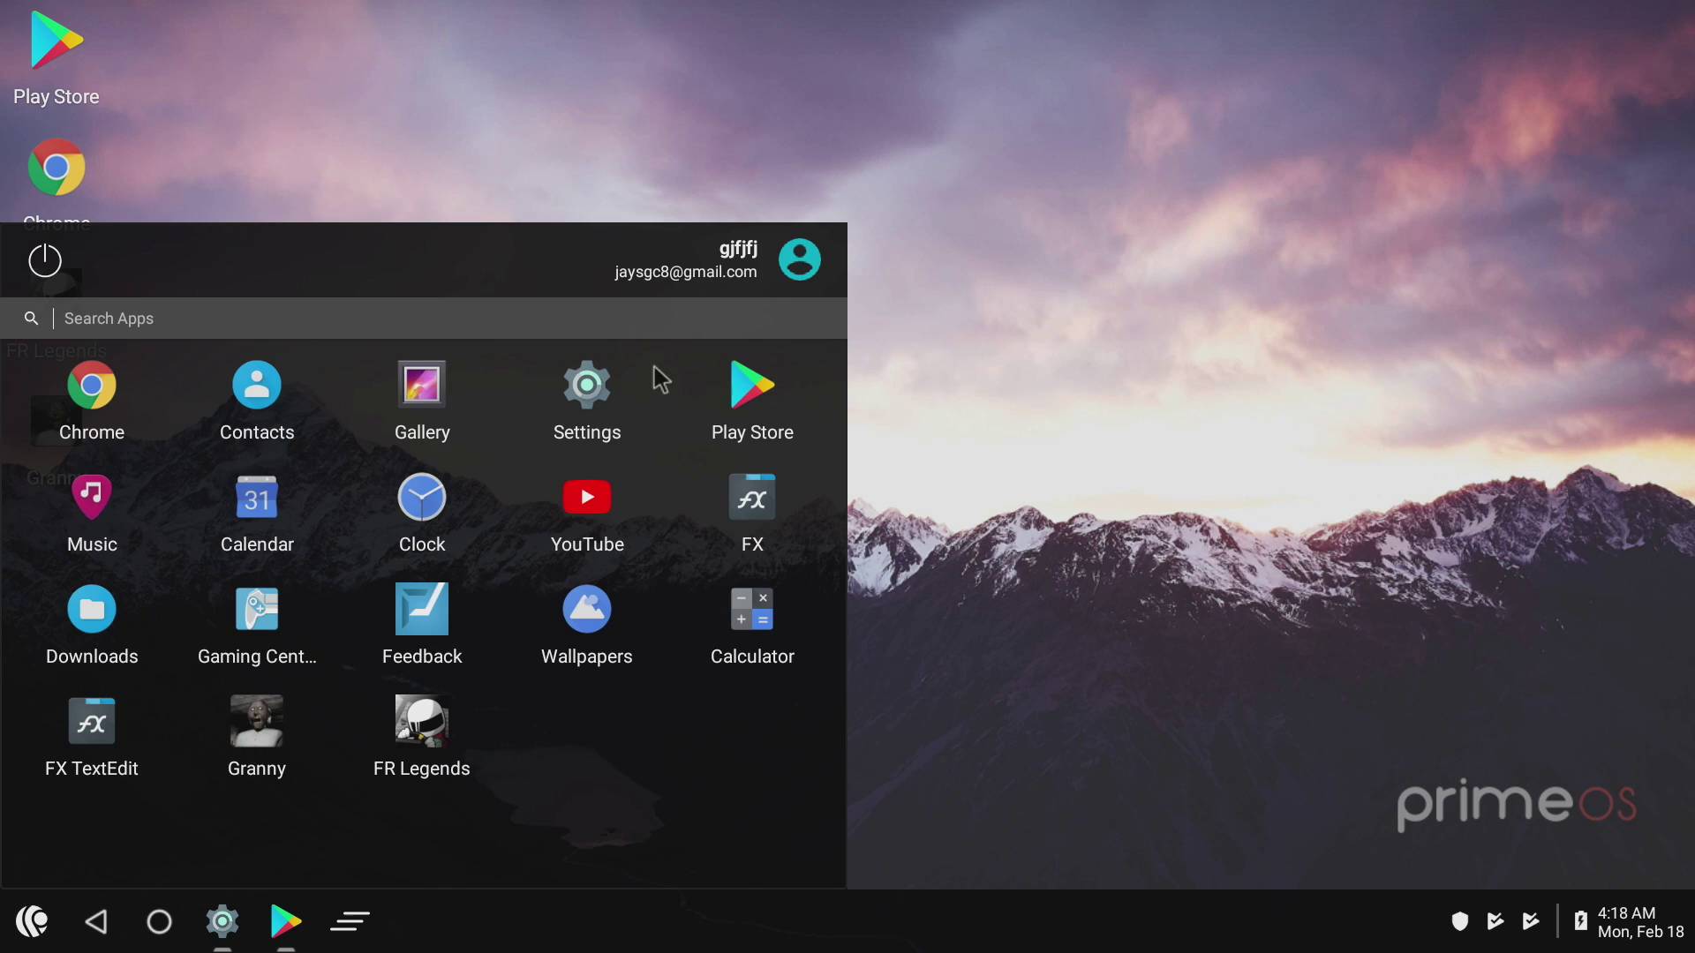
{"action": "left_click", "coordinate": [601, 395]}
{"action": "left_click", "coordinate": [1487, 164]}
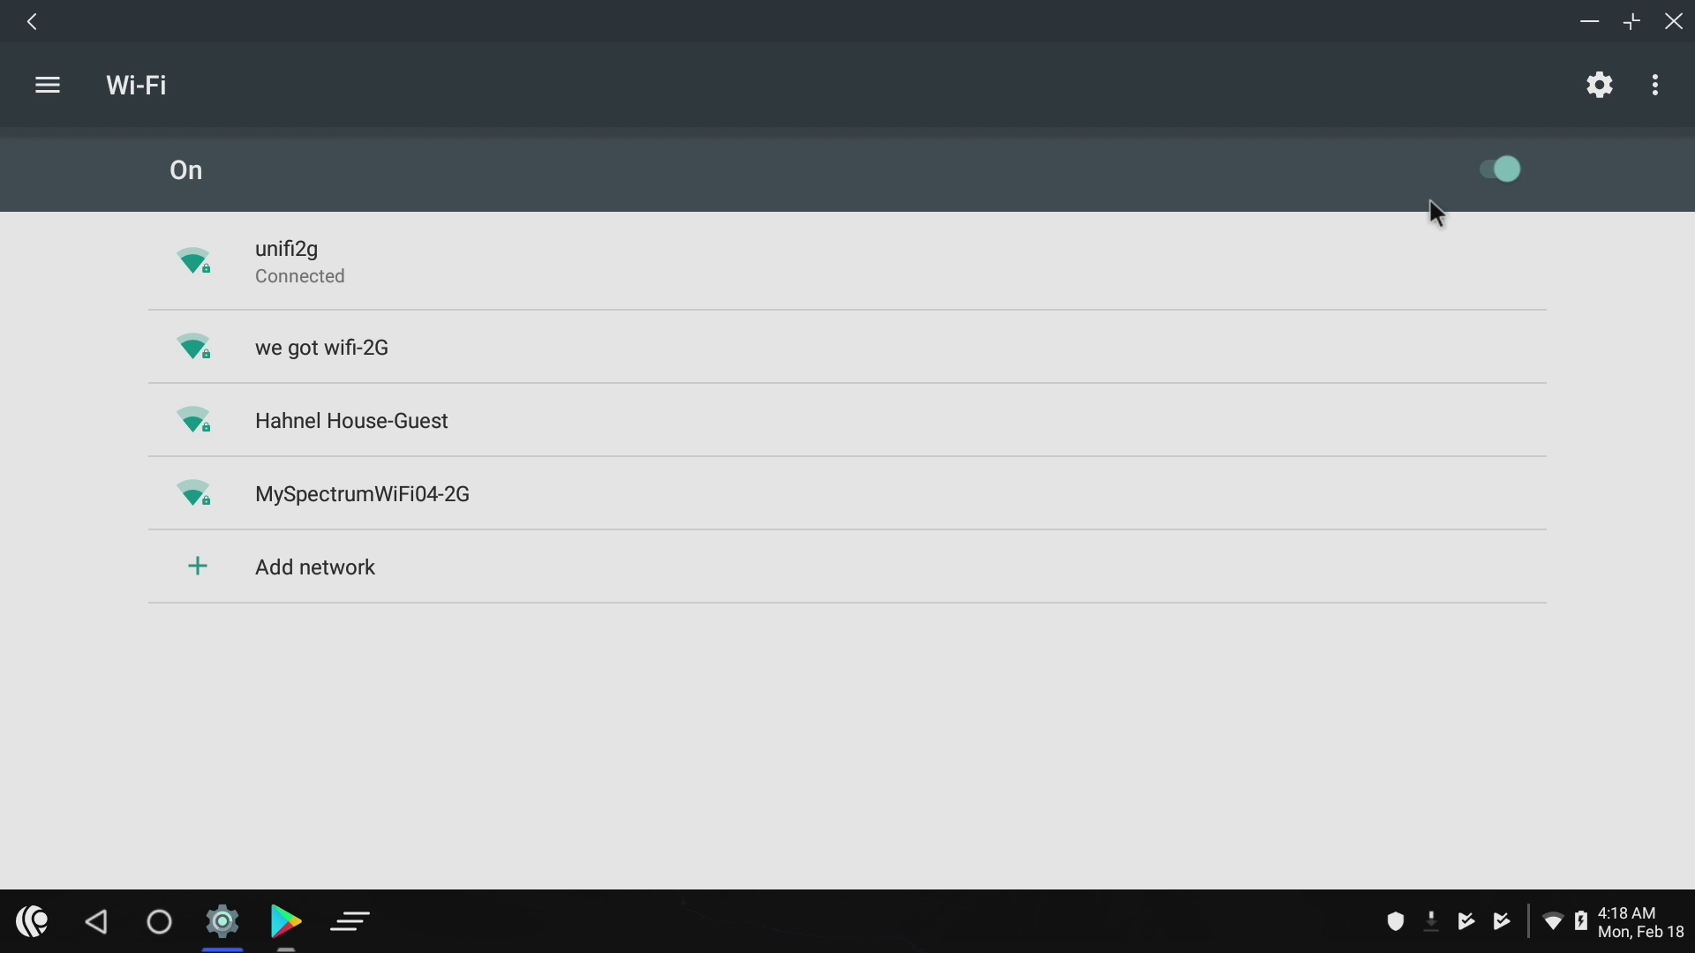
{"action": "key", "text": "Escape"}
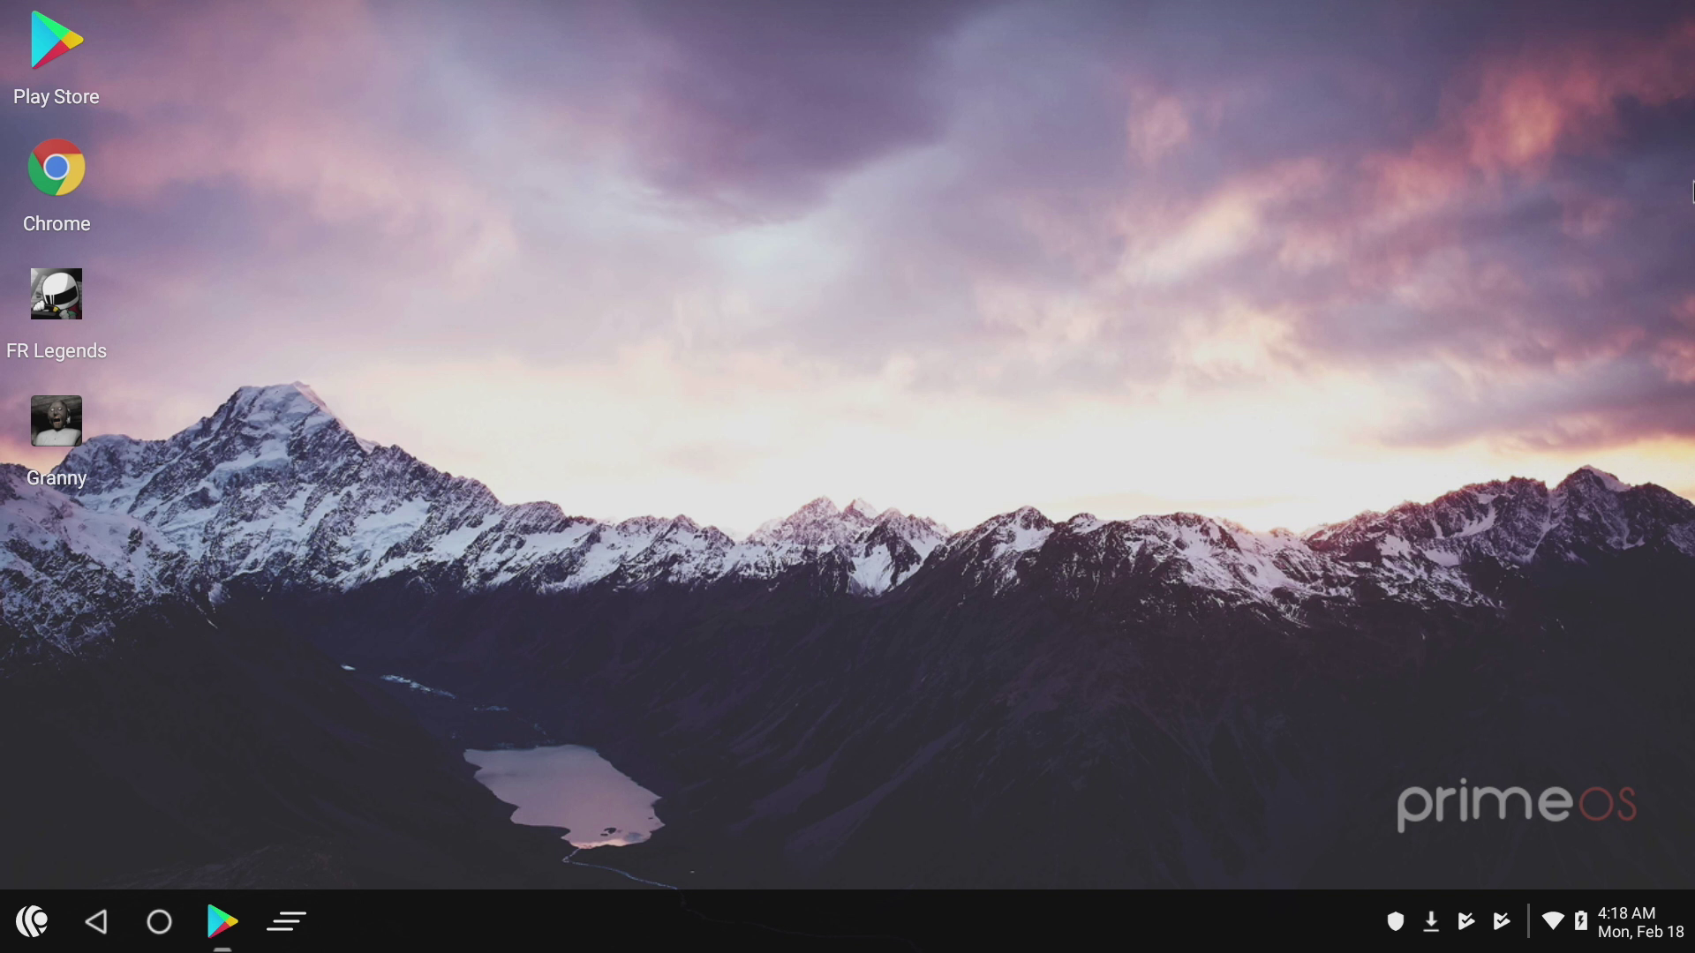
Check for updates under About device > System updates, confirming 0.4.3-BETA-x86_64 is current.
{"action": "left_click", "coordinate": [24, 937]}
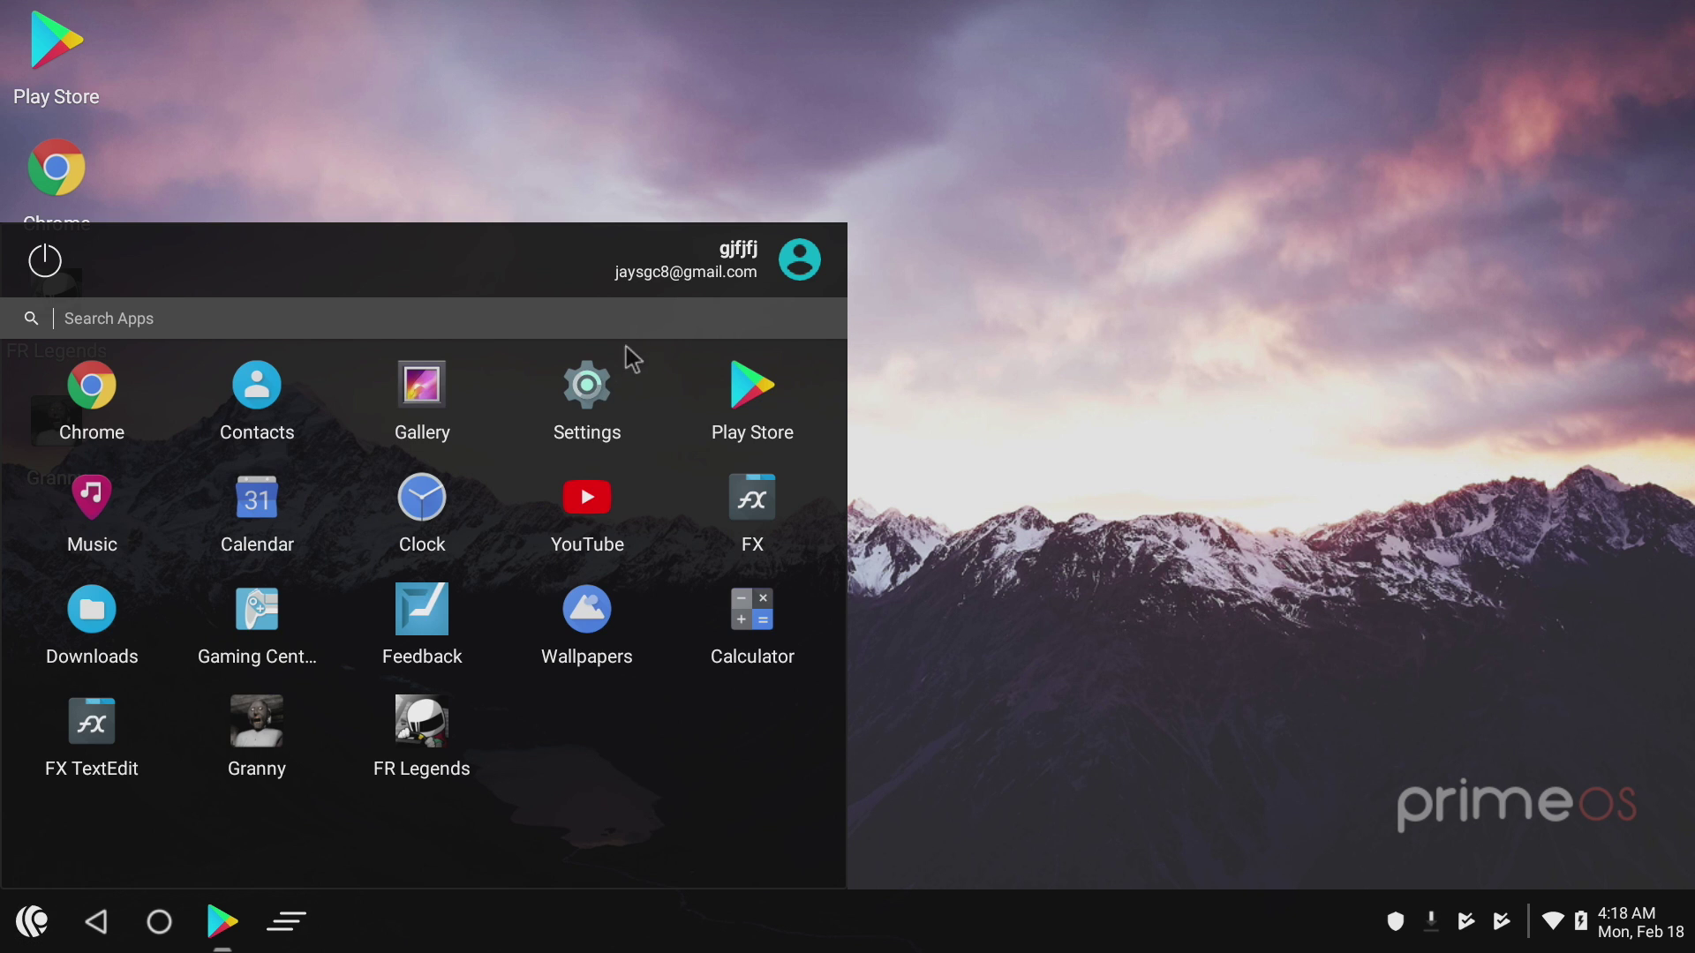
{"action": "left_click", "coordinate": [590, 412]}
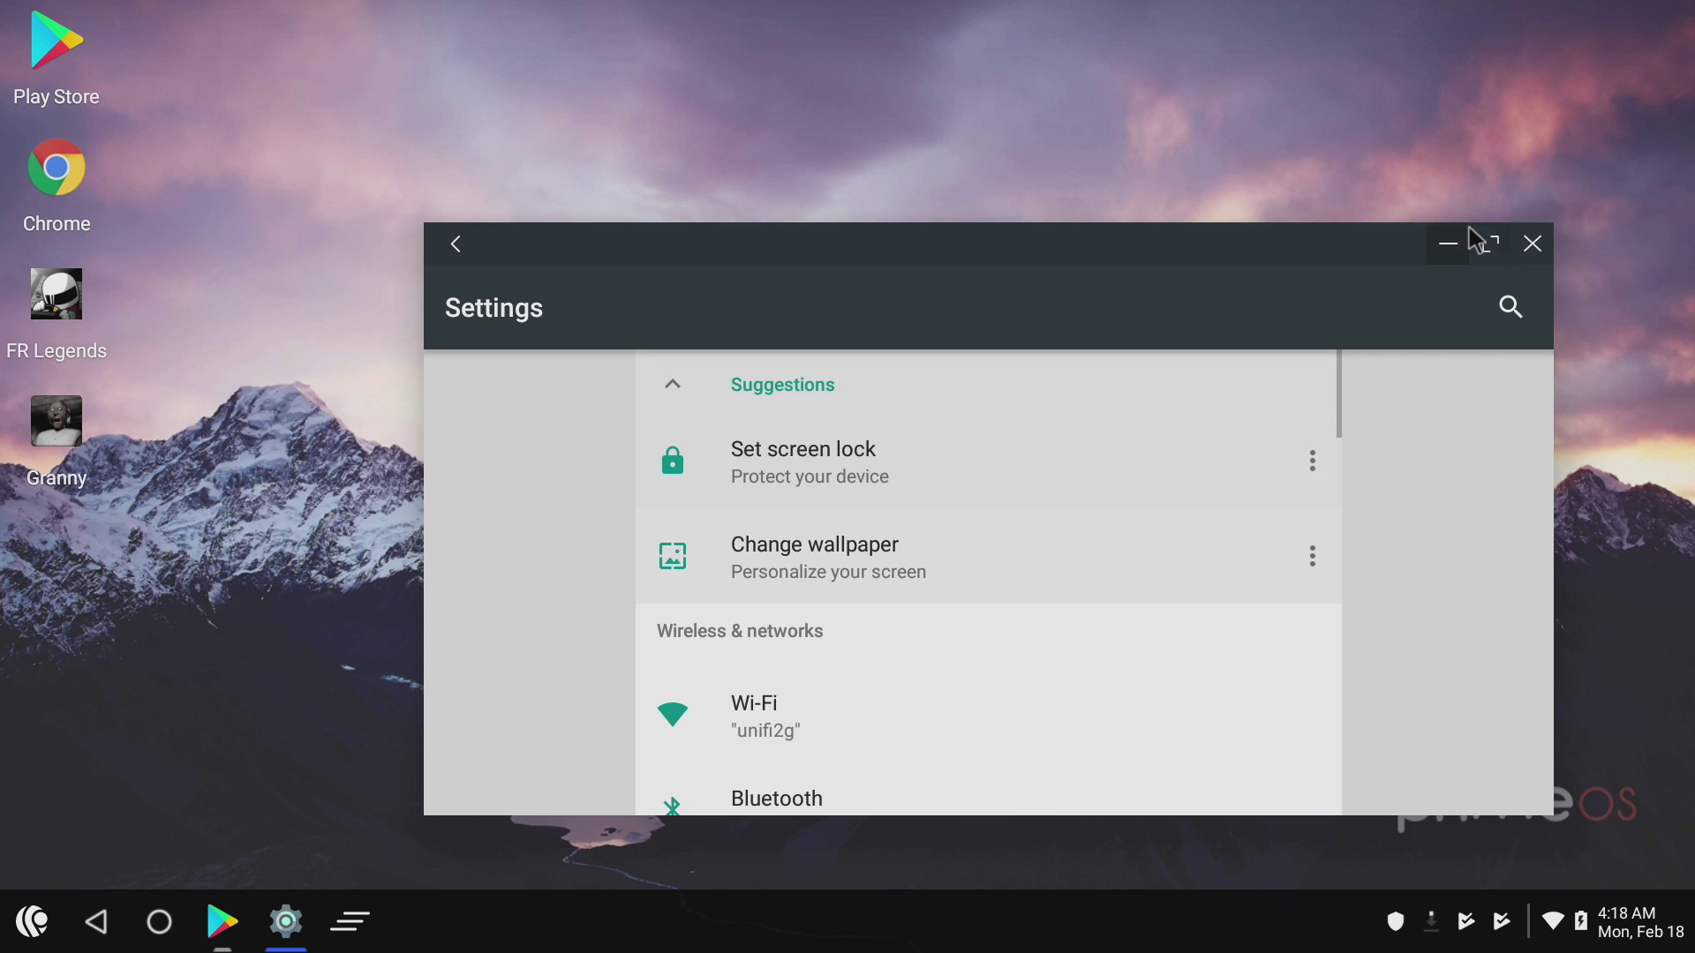
{"action": "left_click", "coordinate": [1490, 247]}
{"action": "scroll", "coordinate": [630, 590], "scroll_direction": "down", "scroll_amount": 15}
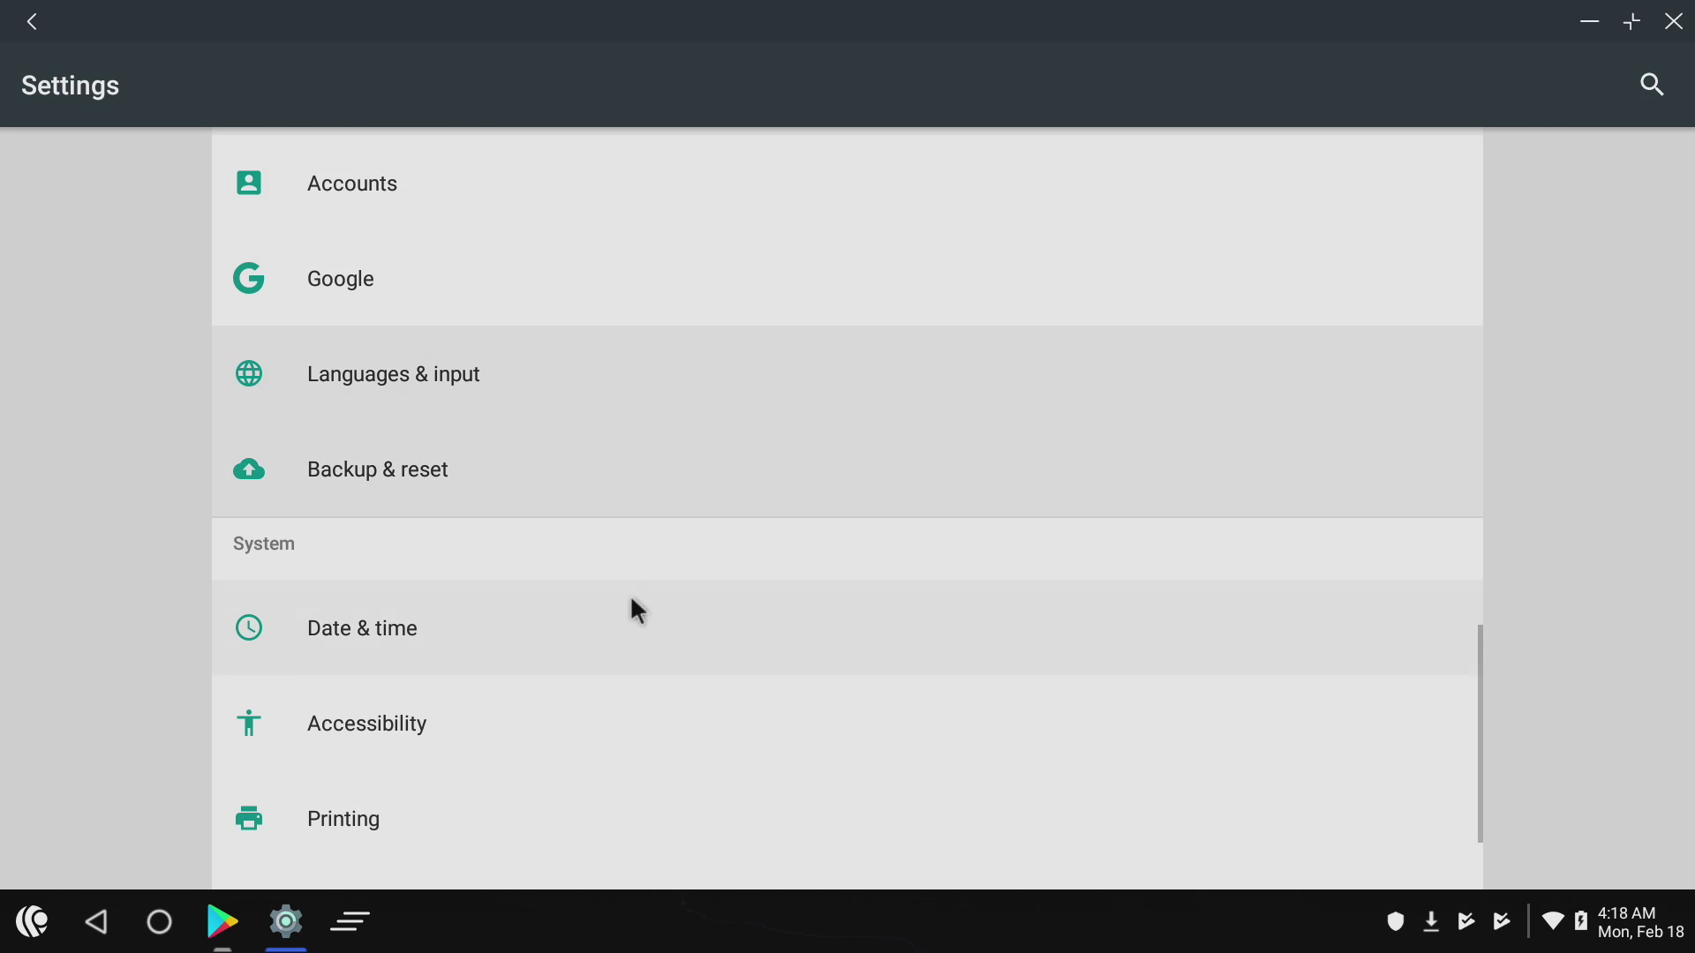
{"action": "left_click", "coordinate": [411, 851]}
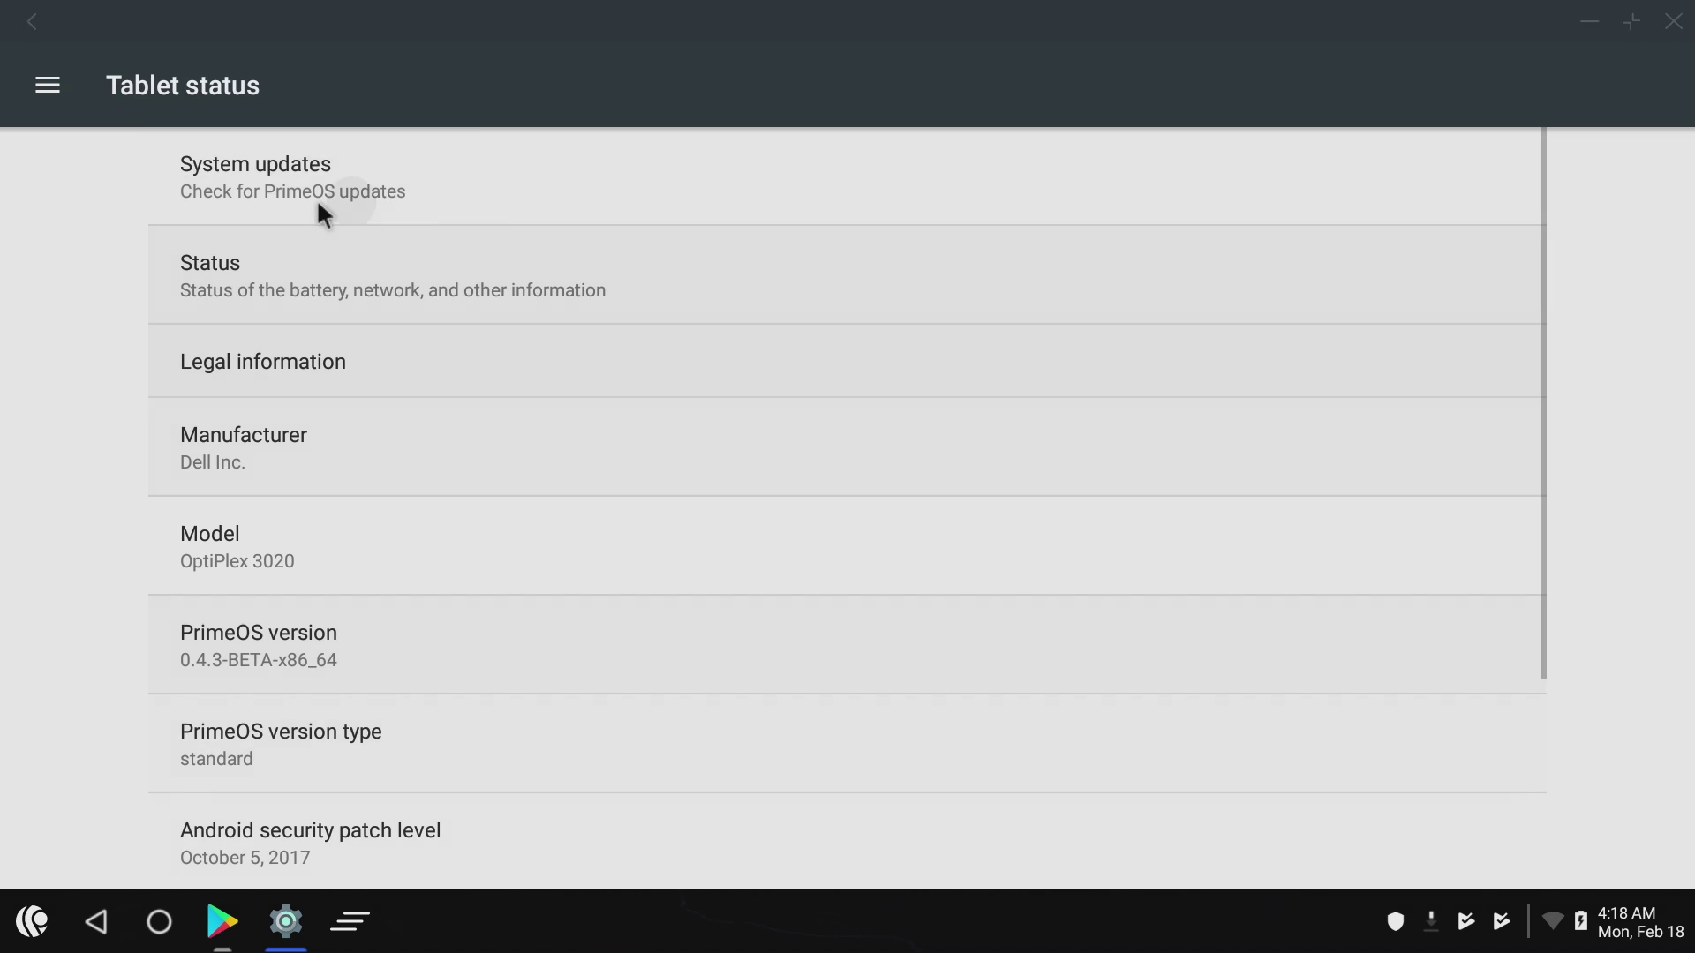
{"action": "left_click", "coordinate": [317, 201]}
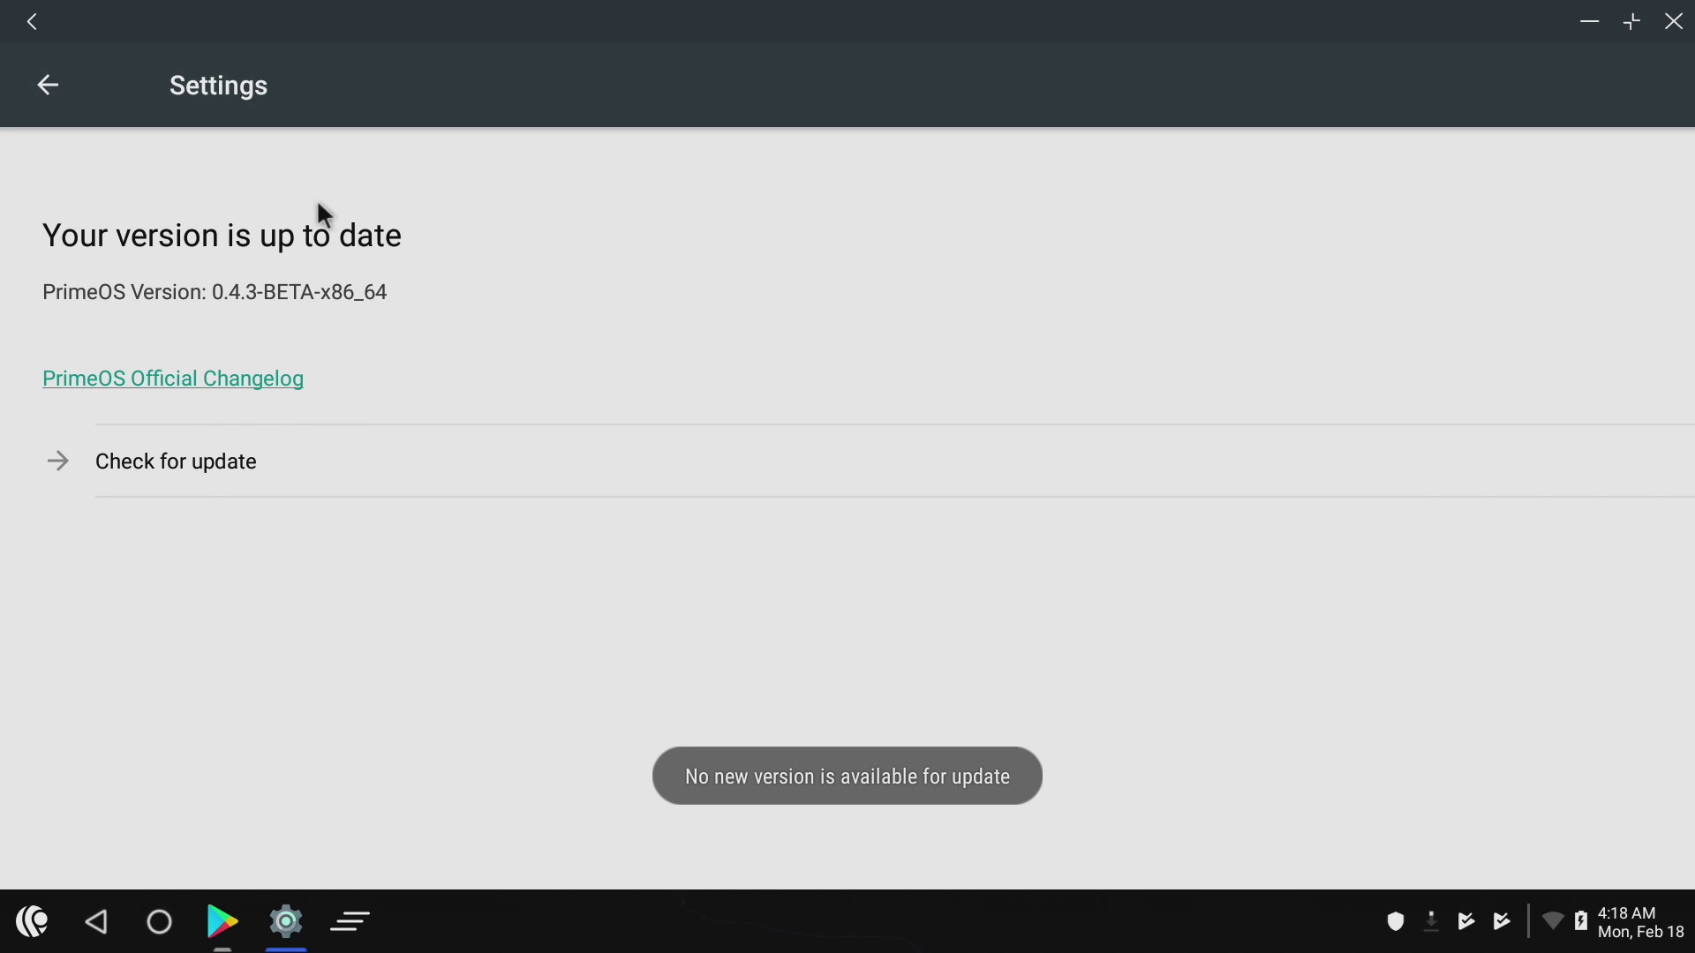
{"action": "left_click", "coordinate": [217, 477]}
Close Settings, reopen the Play Store and scroll through its game recommendations.
{"action": "left_click", "coordinate": [1673, 21]}
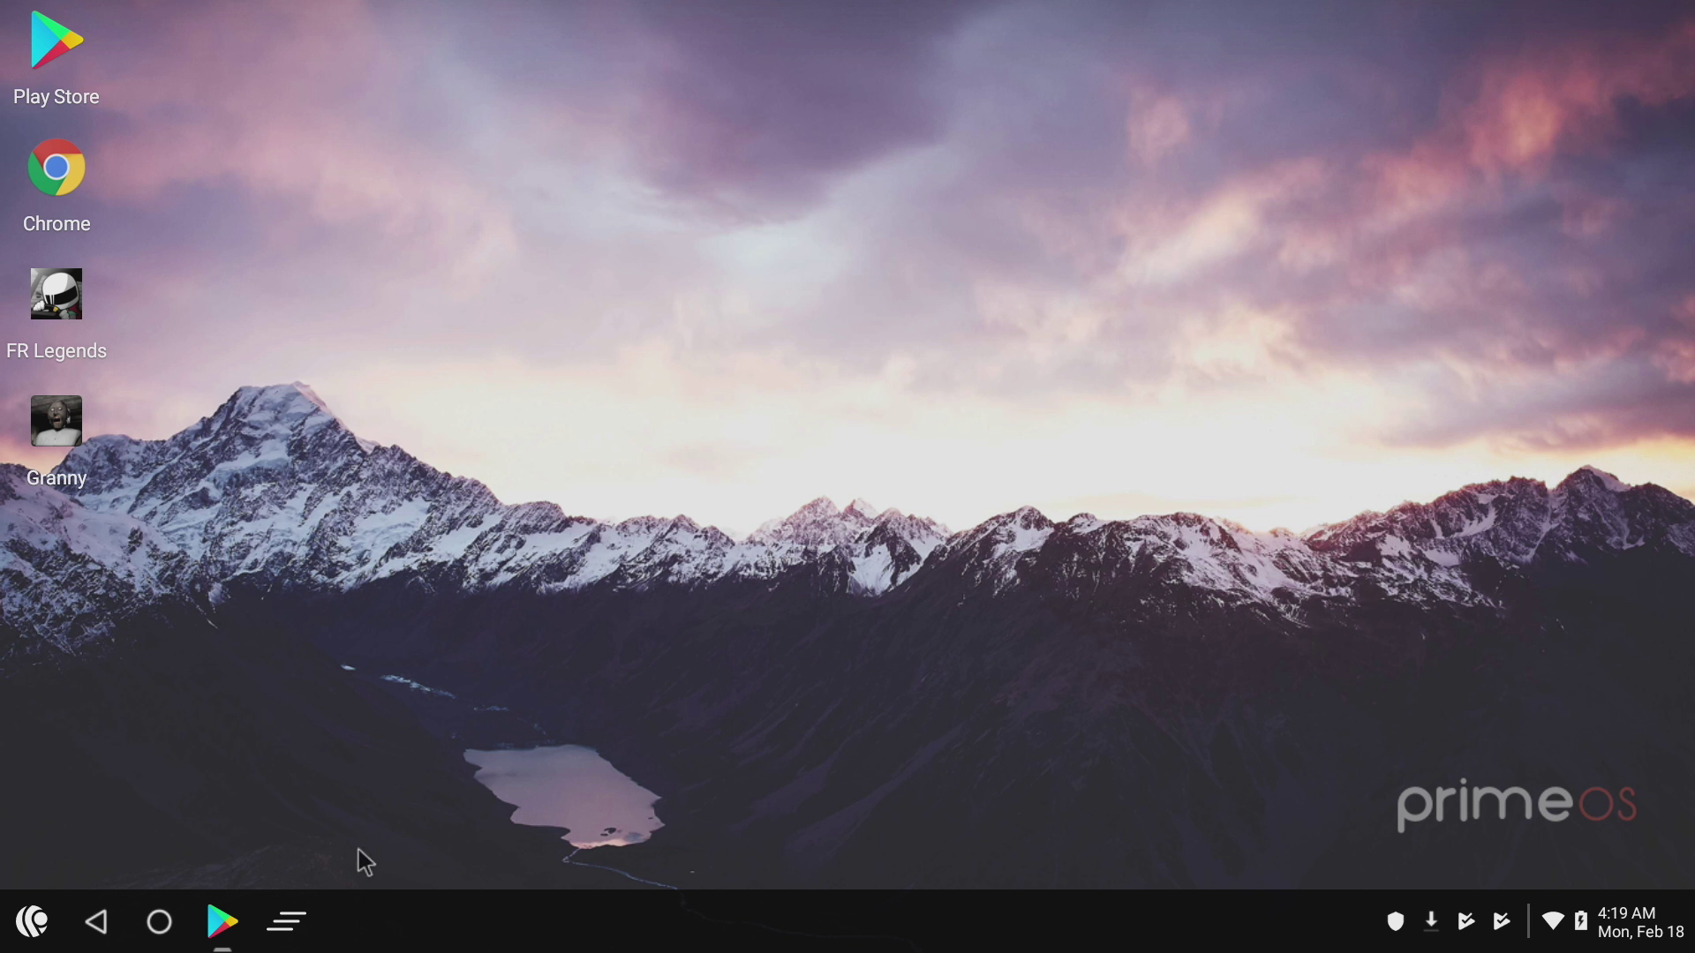
{"action": "left_click", "coordinate": [222, 922]}
{"action": "scroll", "coordinate": [685, 586], "scroll_direction": "down", "scroll_amount": 4}
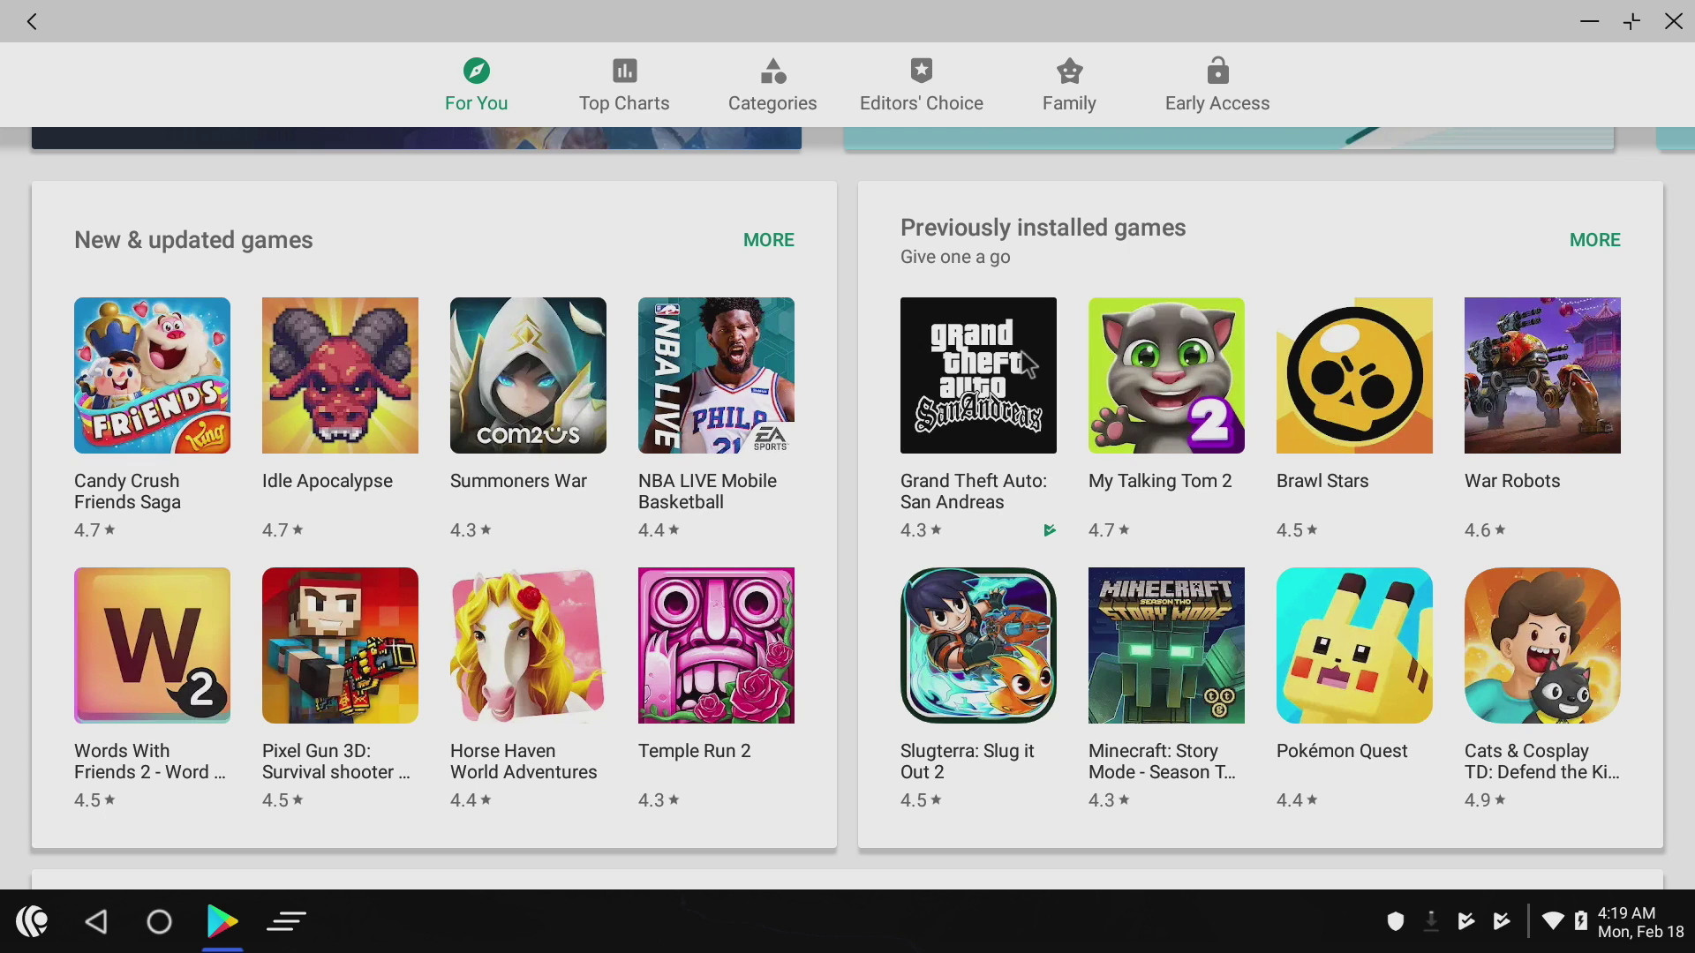
{"action": "scroll", "coordinate": [861, 463], "scroll_direction": "down", "scroll_amount": 5}
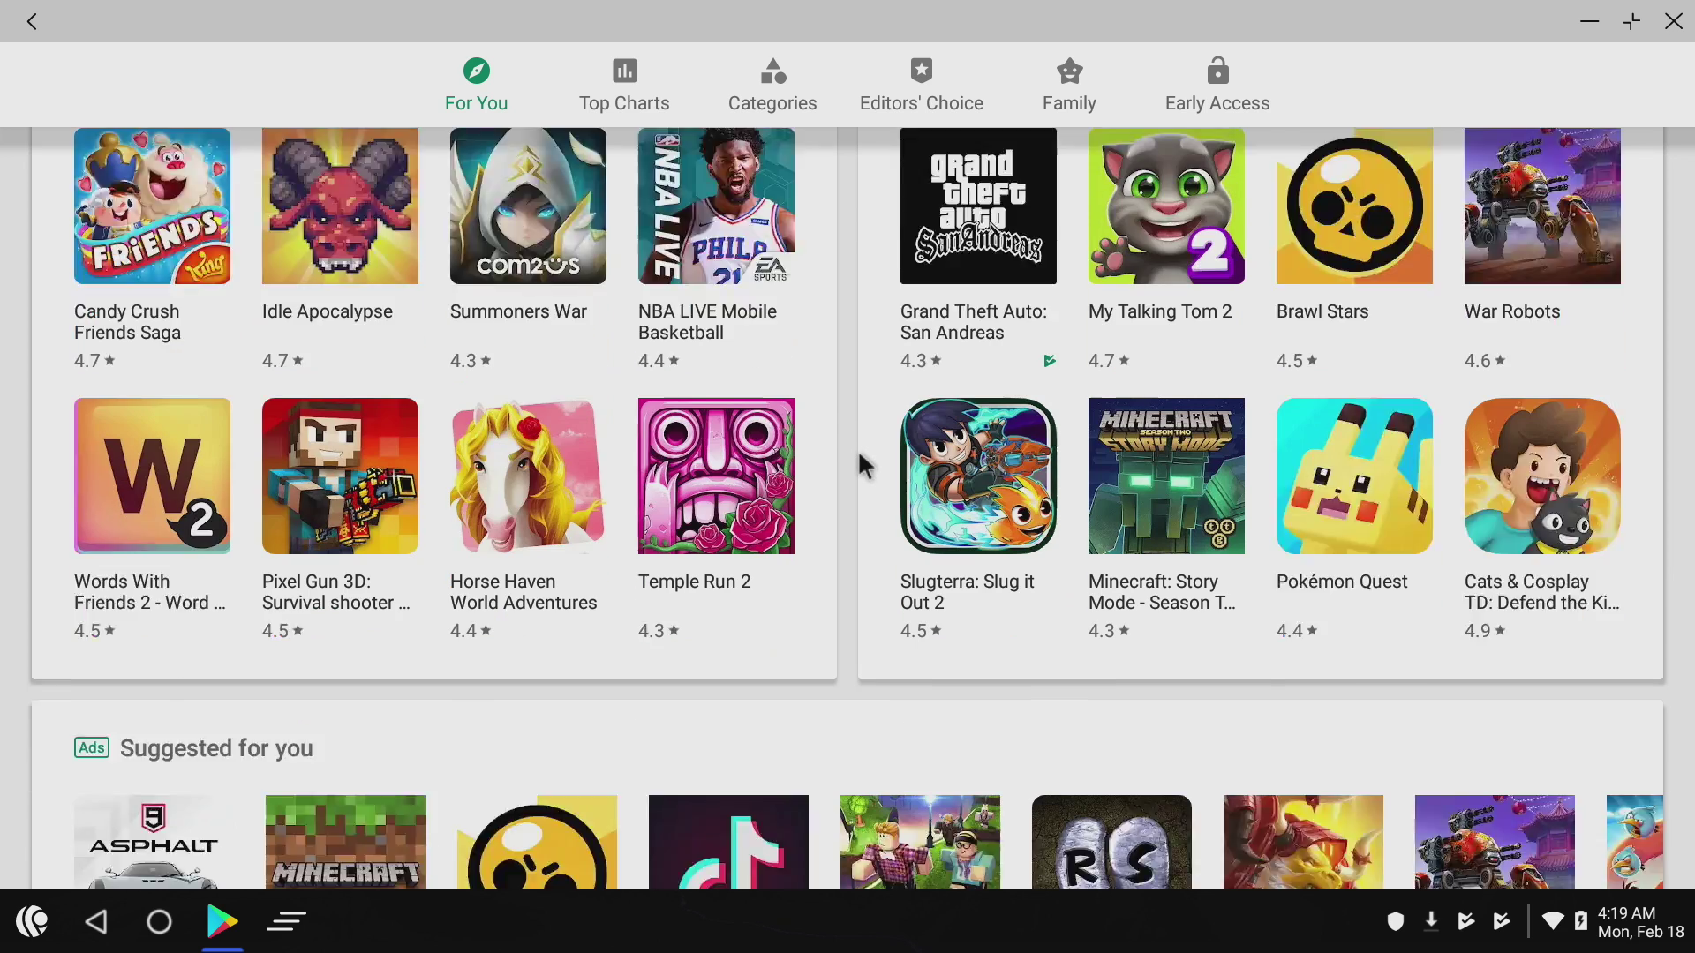
{"action": "scroll", "coordinate": [863, 465], "scroll_direction": "down", "scroll_amount": 3}
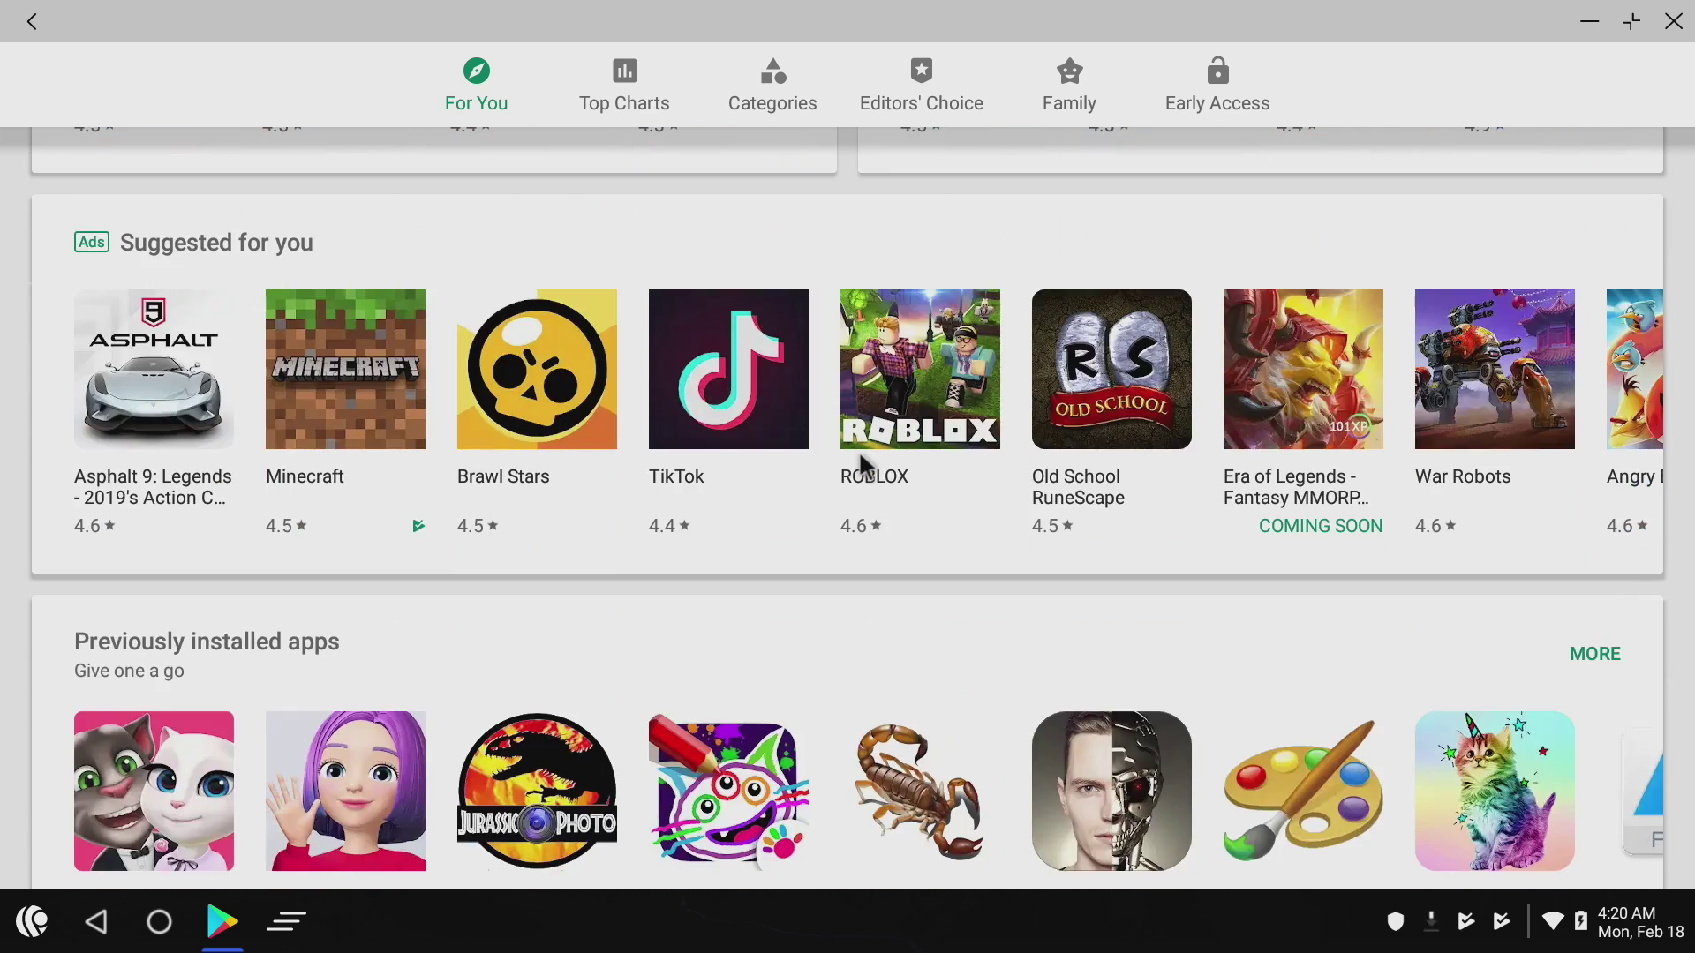
{"action": "scroll", "coordinate": [860, 450], "scroll_direction": "down", "scroll_amount": 15}
{"action": "scroll", "coordinate": [859, 448], "scroll_direction": "up", "scroll_amount": 10}
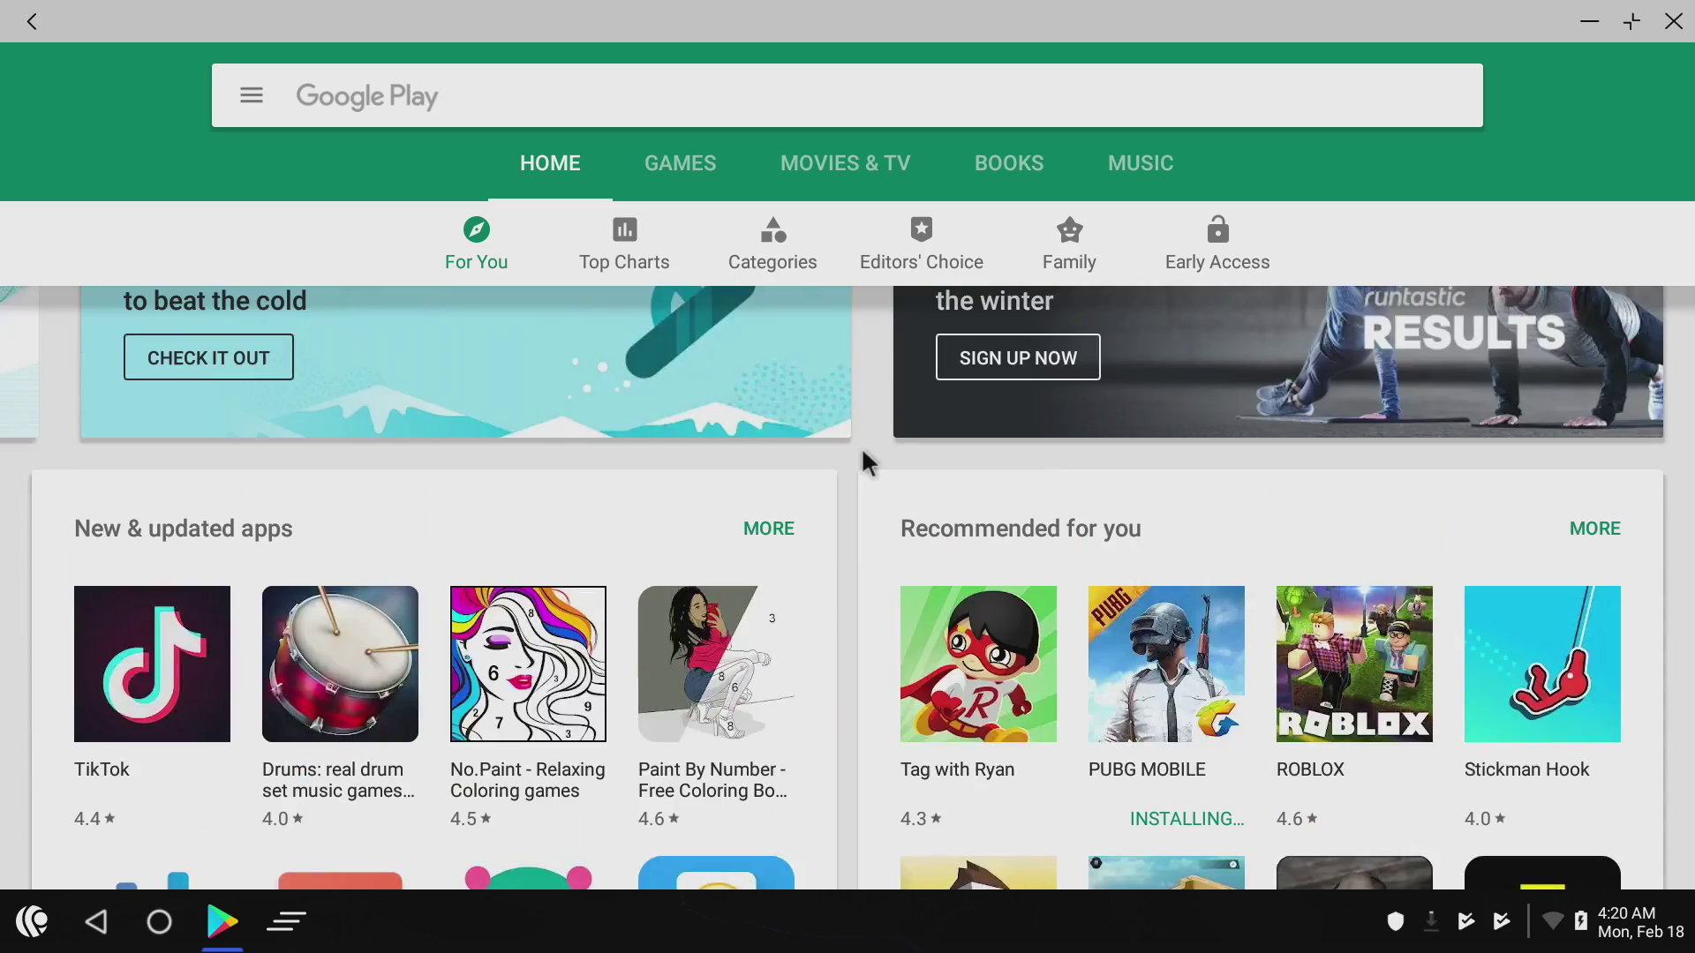
{"action": "scroll", "coordinate": [863, 452], "scroll_direction": "down", "scroll_amount": 20}
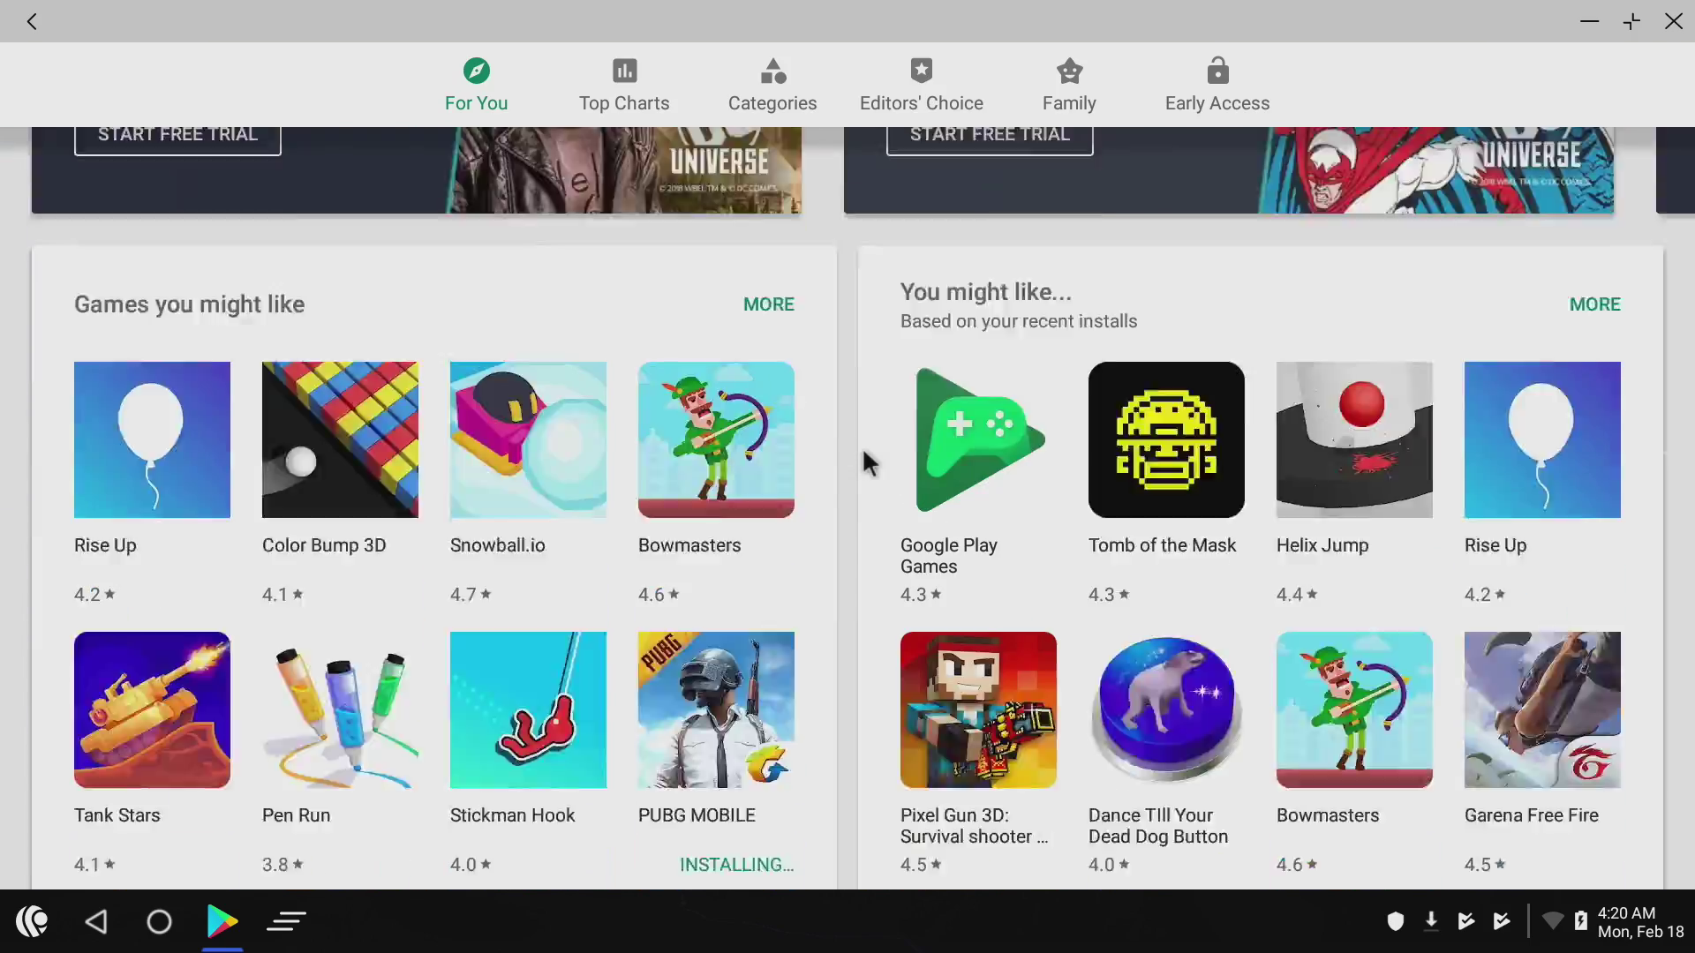
{"action": "scroll", "coordinate": [863, 452], "scroll_direction": "down", "scroll_amount": 8}
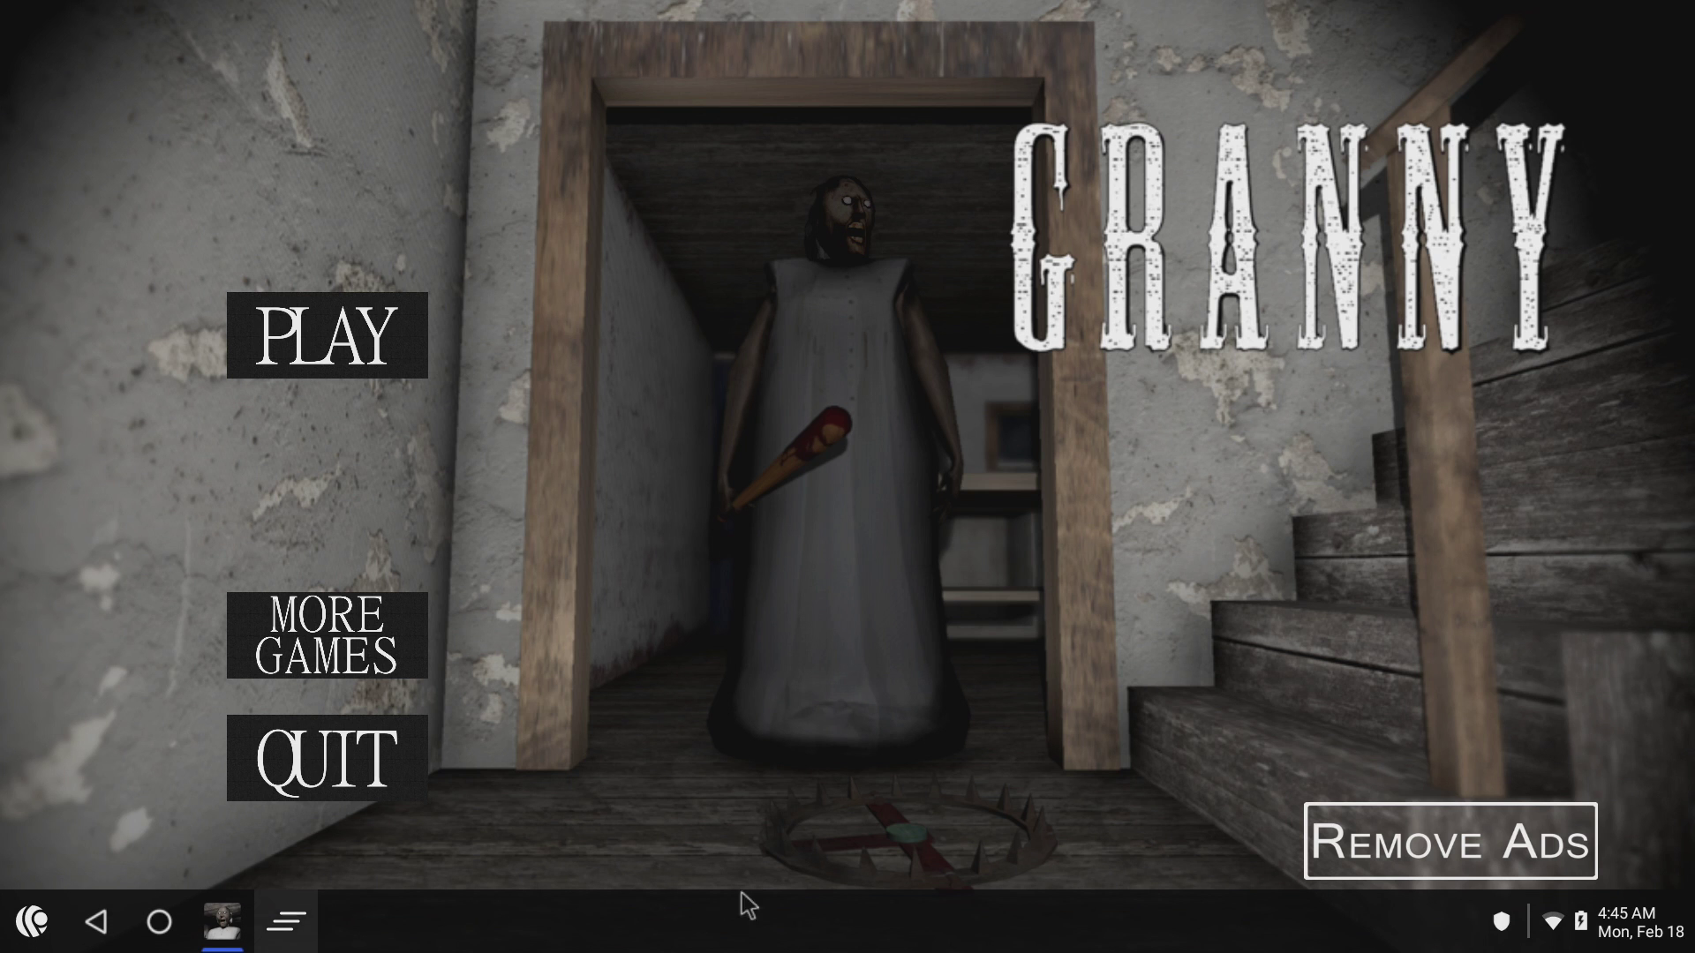
Close the running Granny game using CLOSE from its taskbar icon's menu.
{"action": "right_click", "coordinate": [231, 932]}
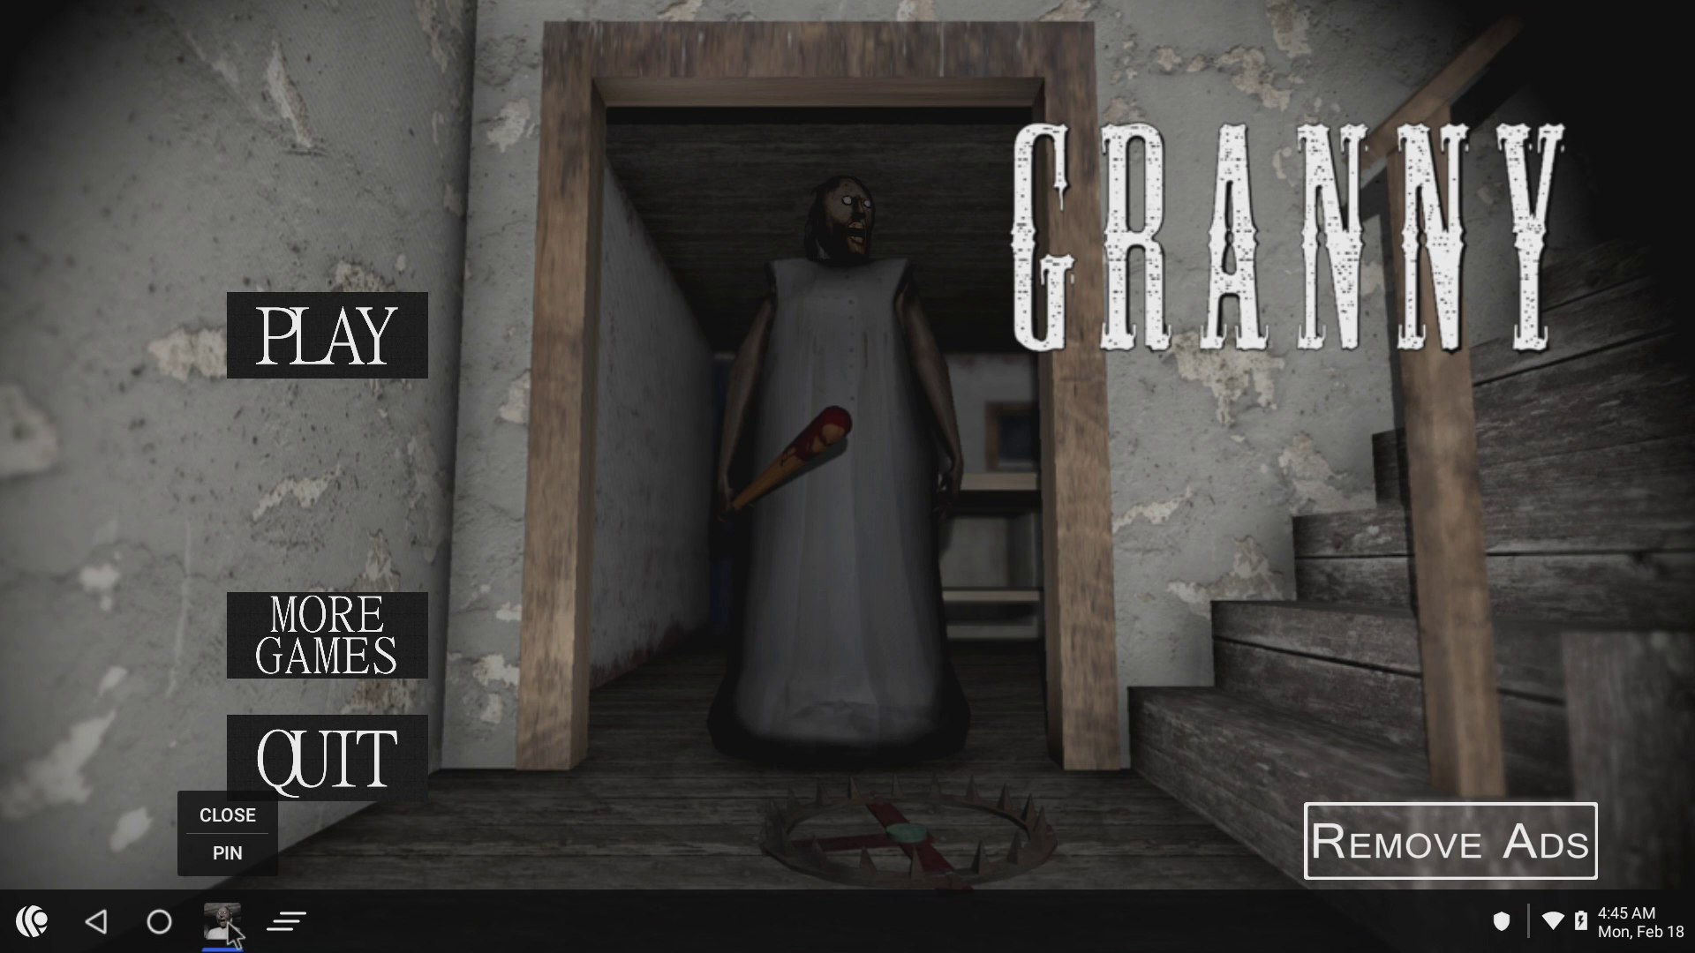
{"action": "left_click", "coordinate": [246, 816]}
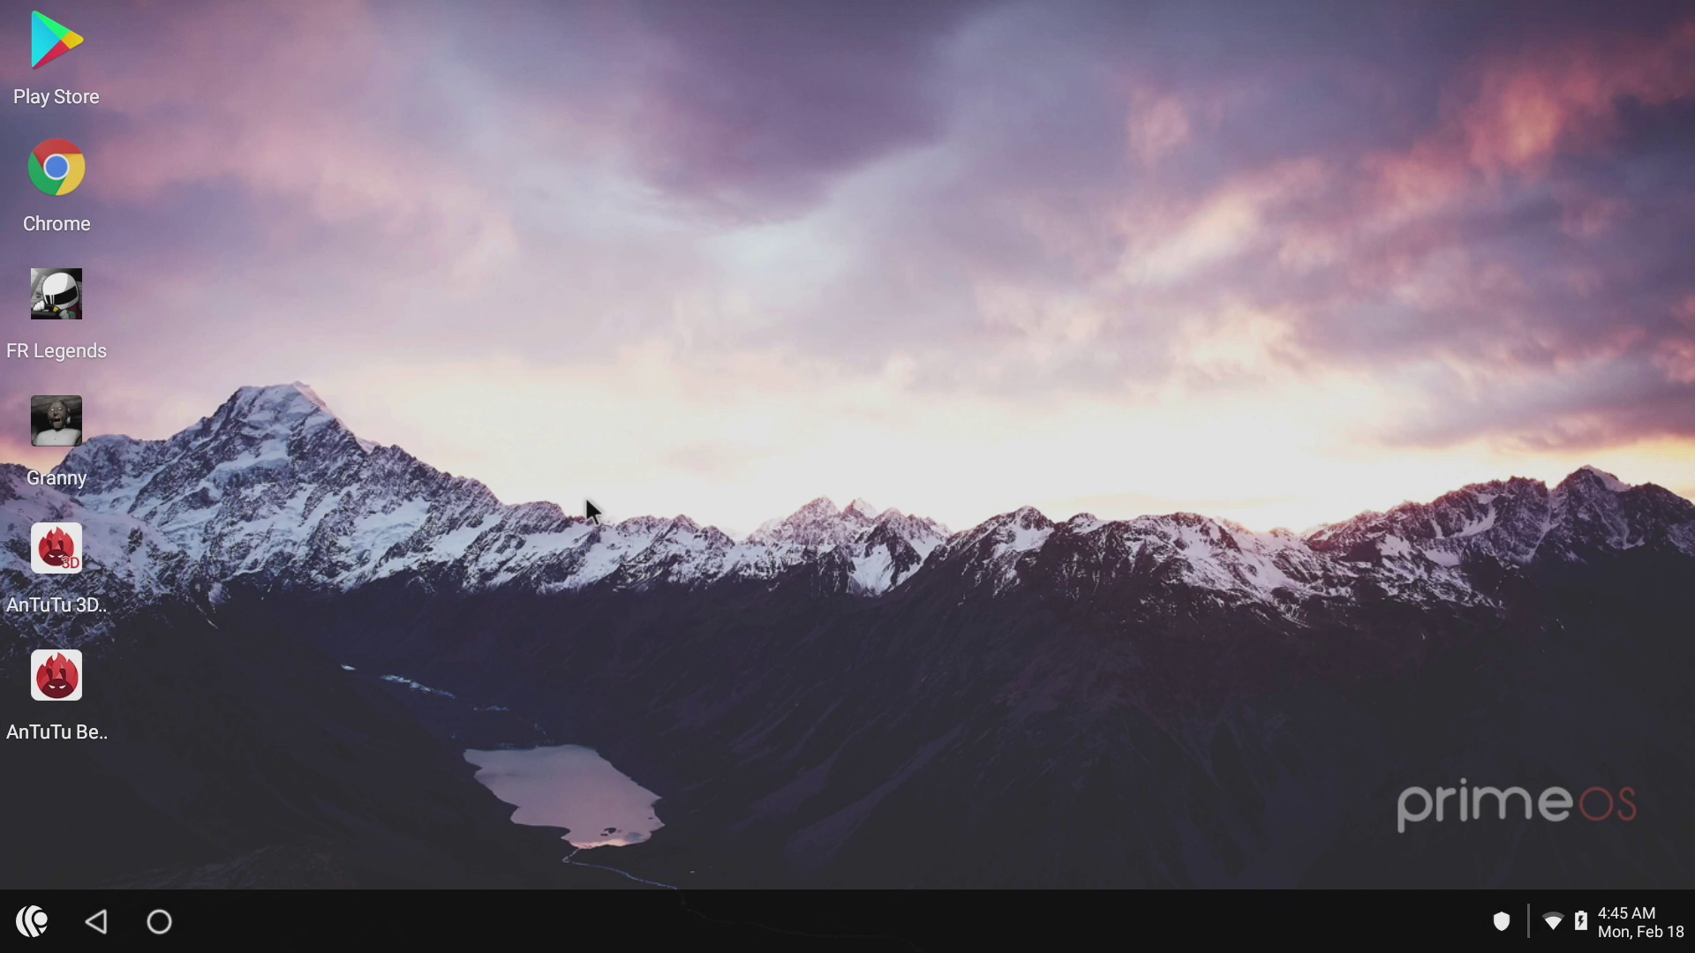